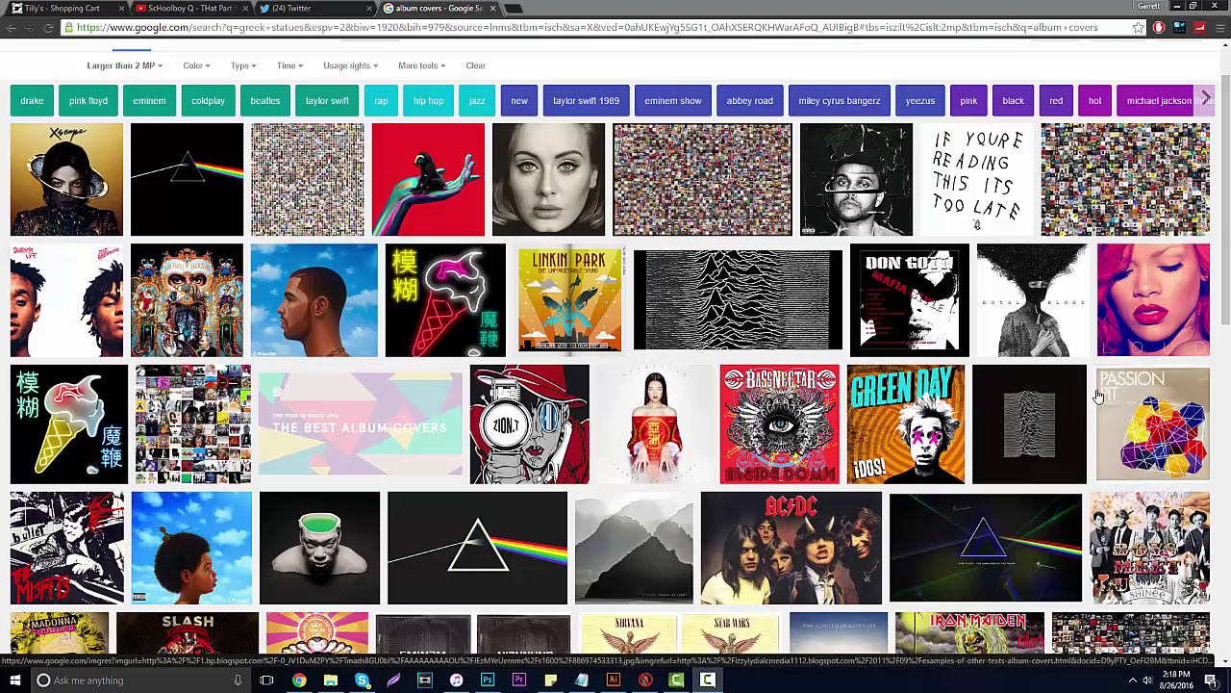
pyautogui.scroll(-1, 1070, 361)
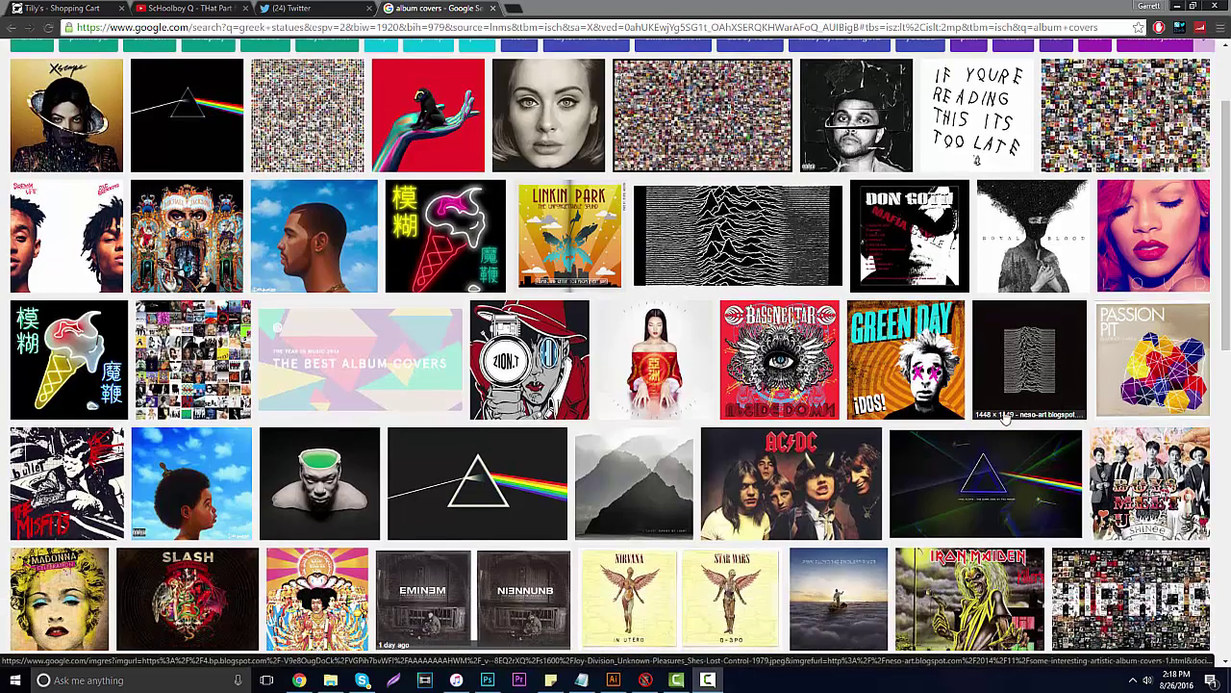
pyautogui.scroll(-1, 1001, 420)
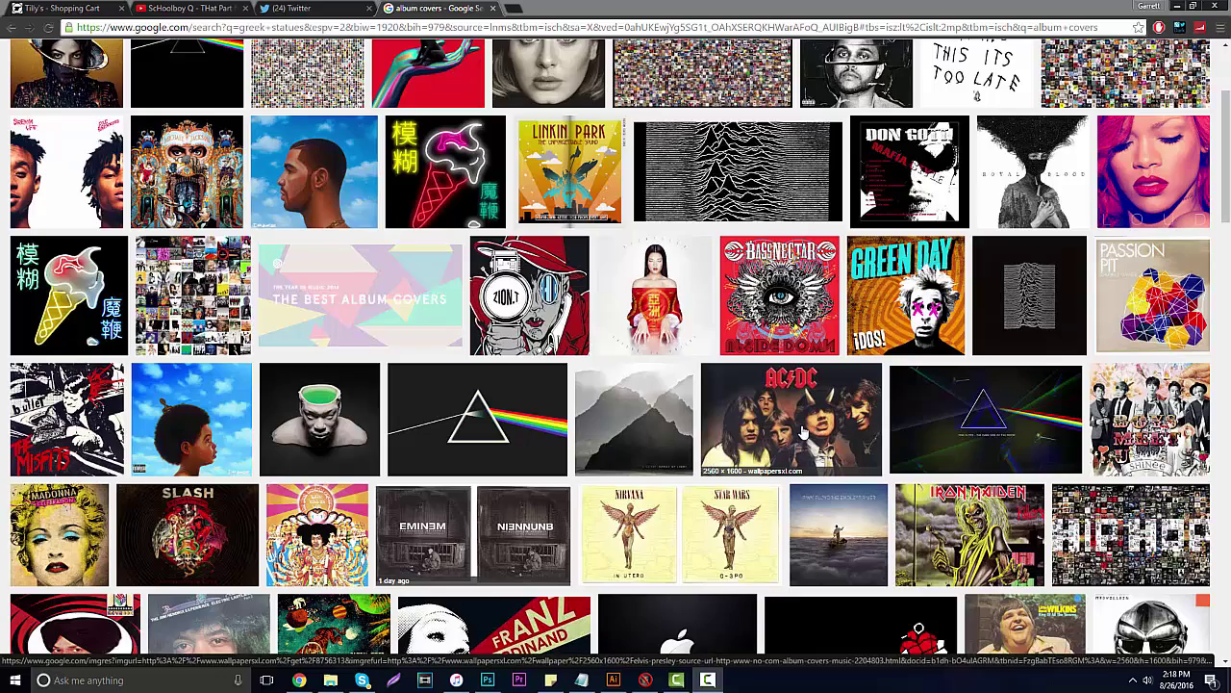
pyautogui.scroll(-1, 922, 463)
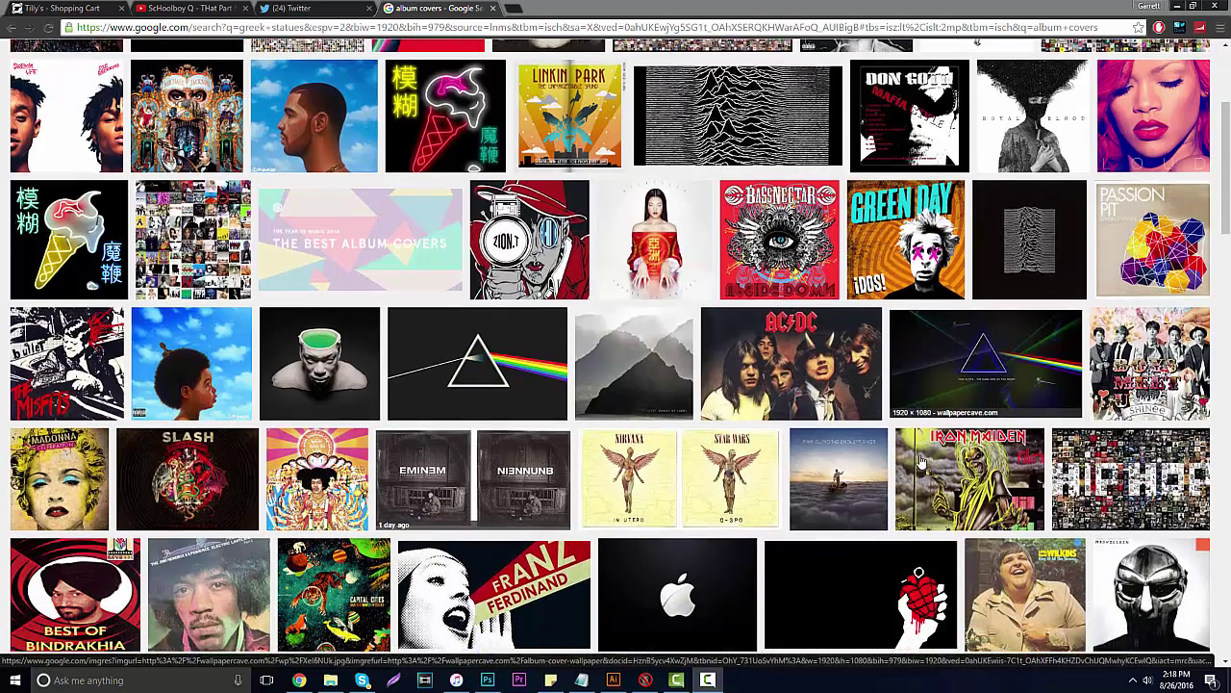
pyautogui.scroll(-1, 871, 496)
pyautogui.scroll(-1, 869, 499)
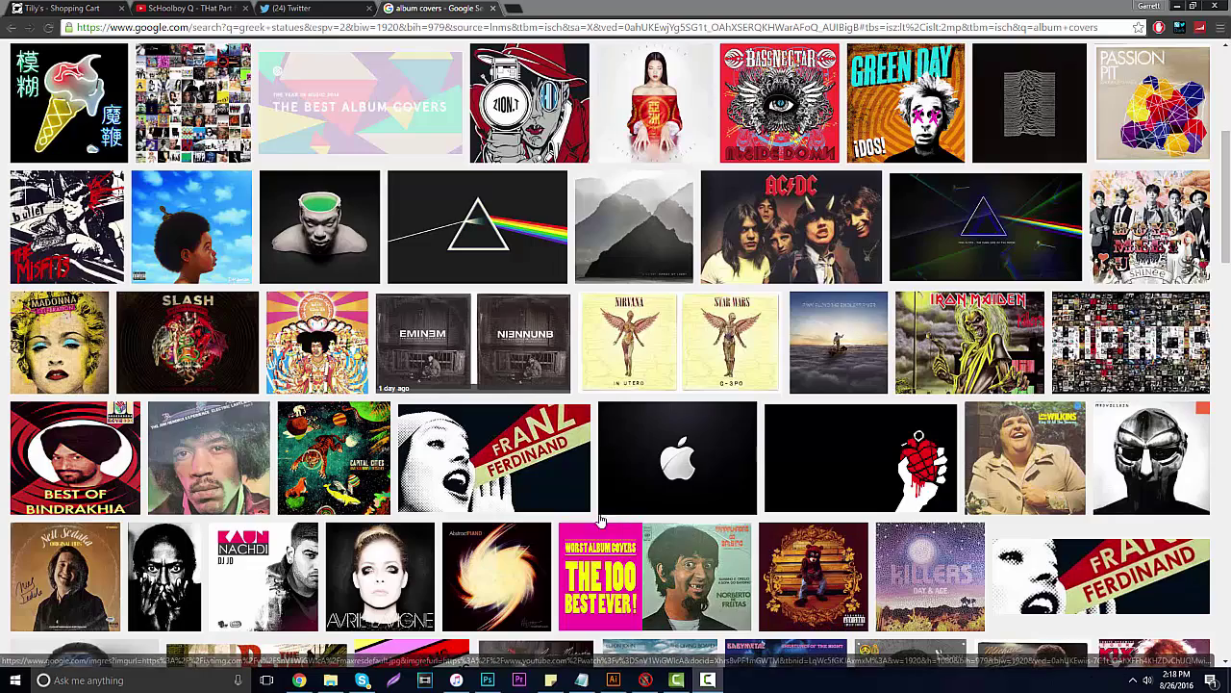
pyautogui.scroll(-1, 551, 528)
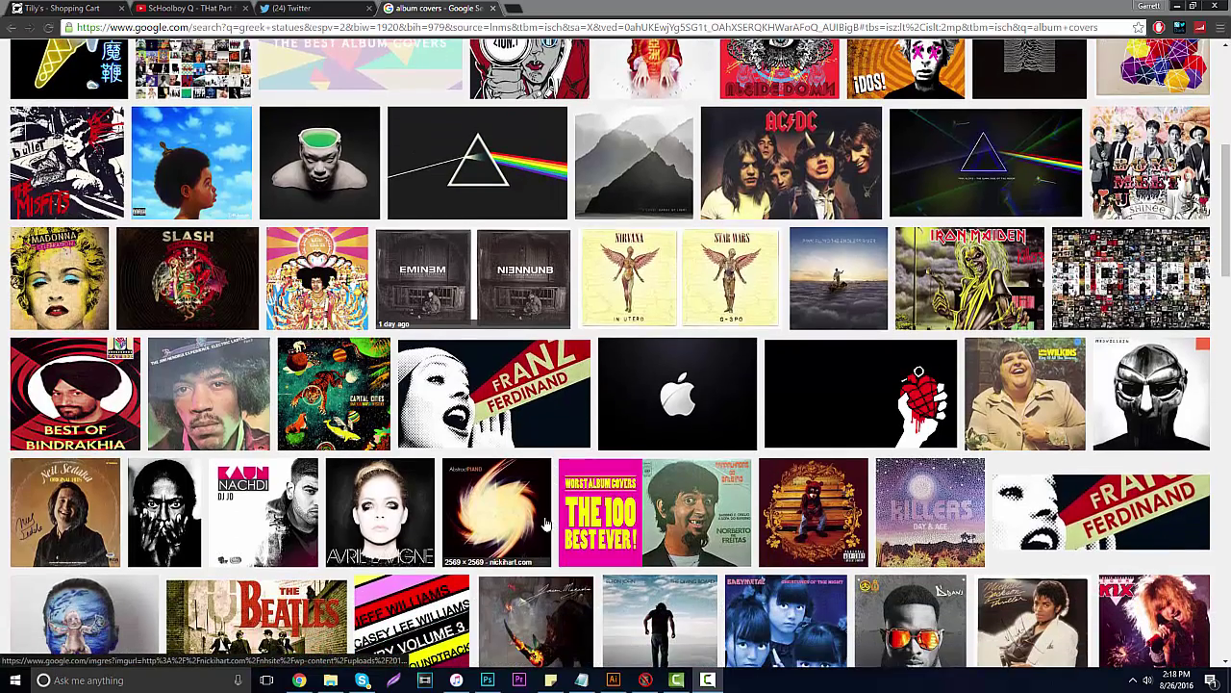
pyautogui.scroll(-2, 548, 525)
pyautogui.scroll(-1, 534, 521)
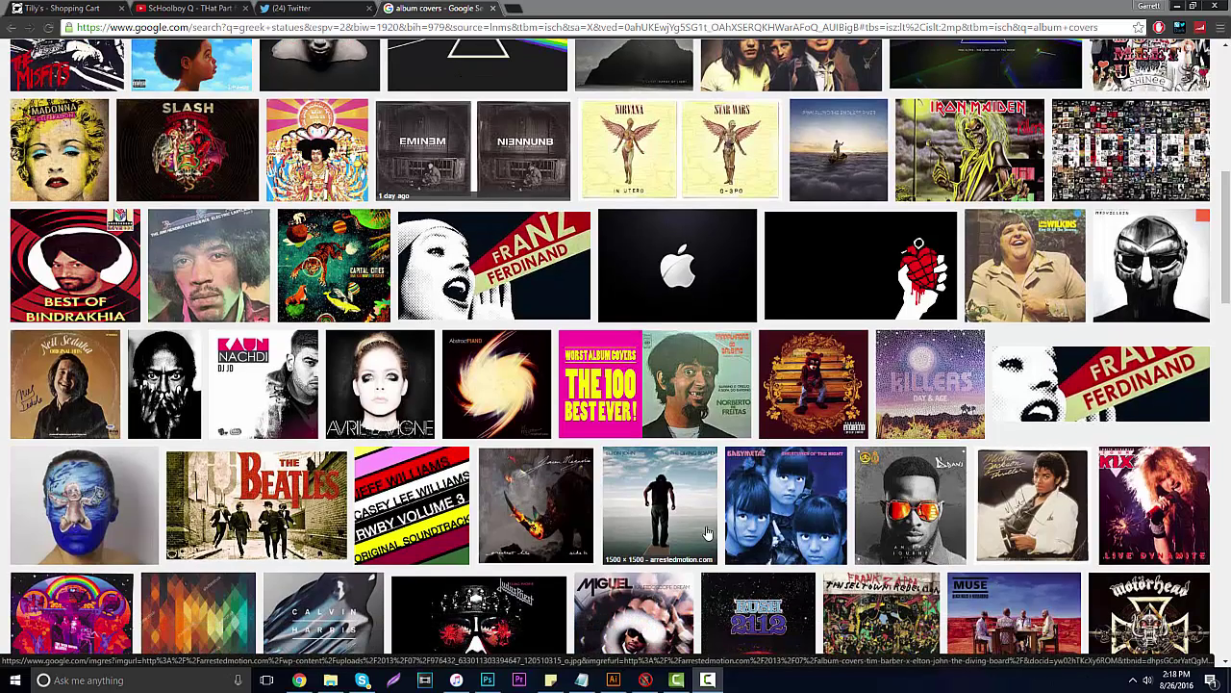
pyautogui.scroll(-1, 948, 498)
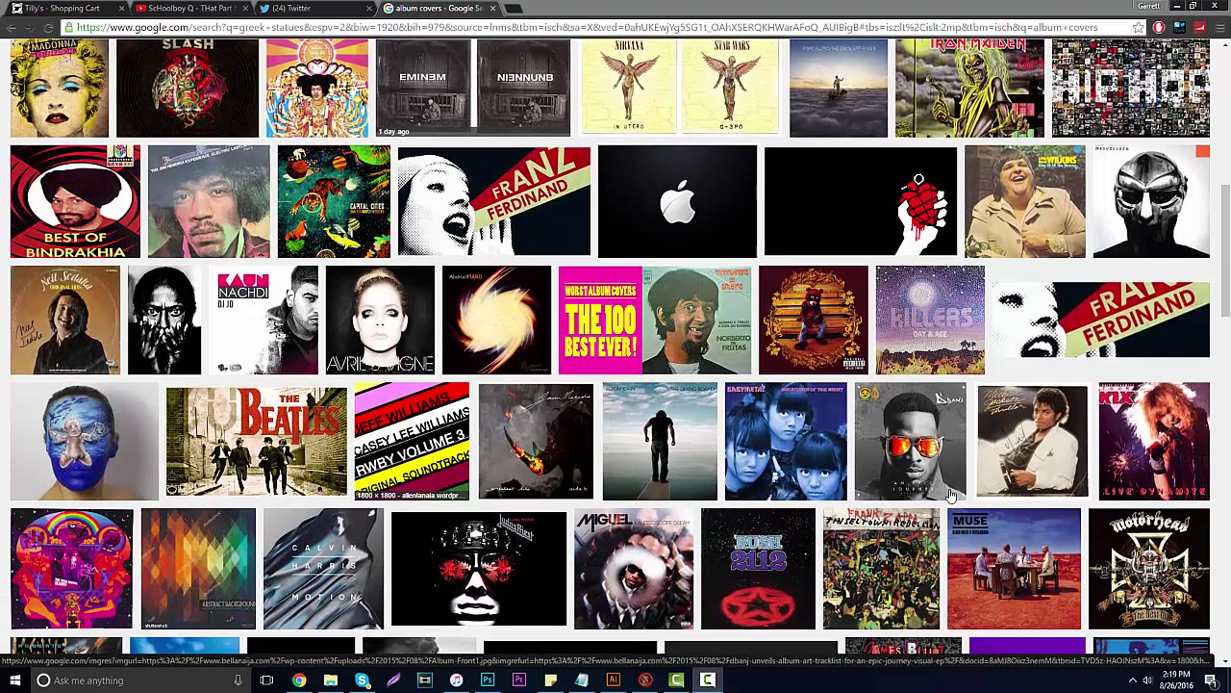
pyautogui.scroll(-1, 948, 499)
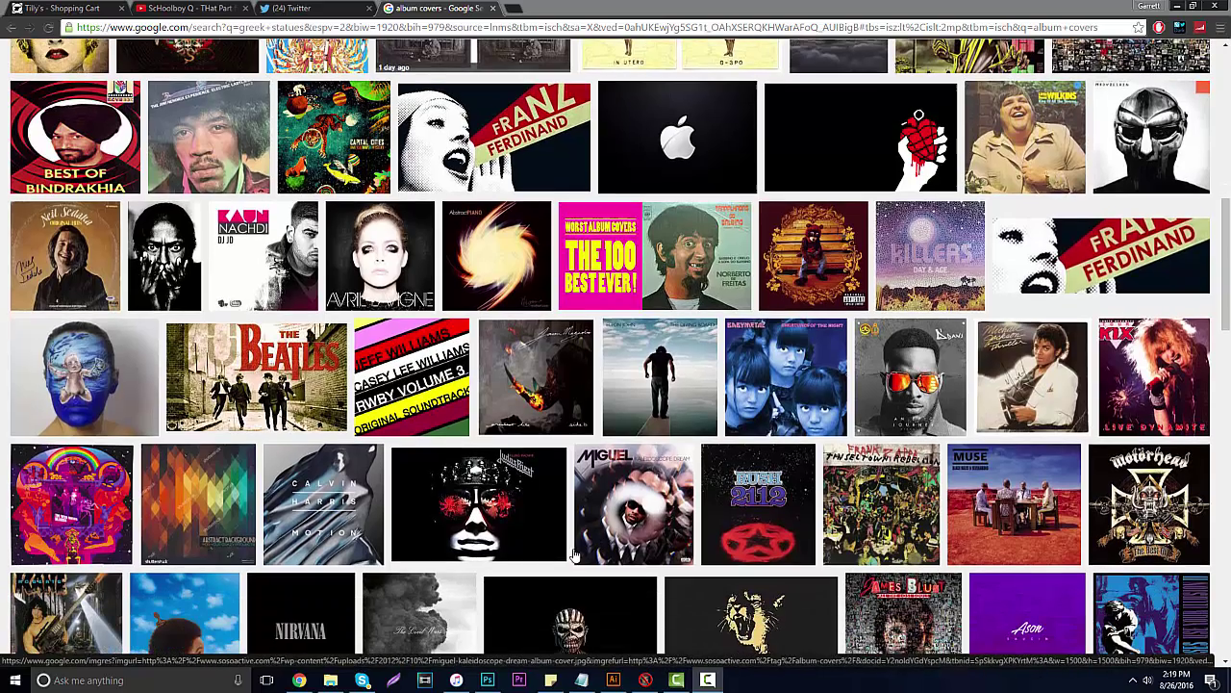
pyautogui.scroll(-1, 575, 555)
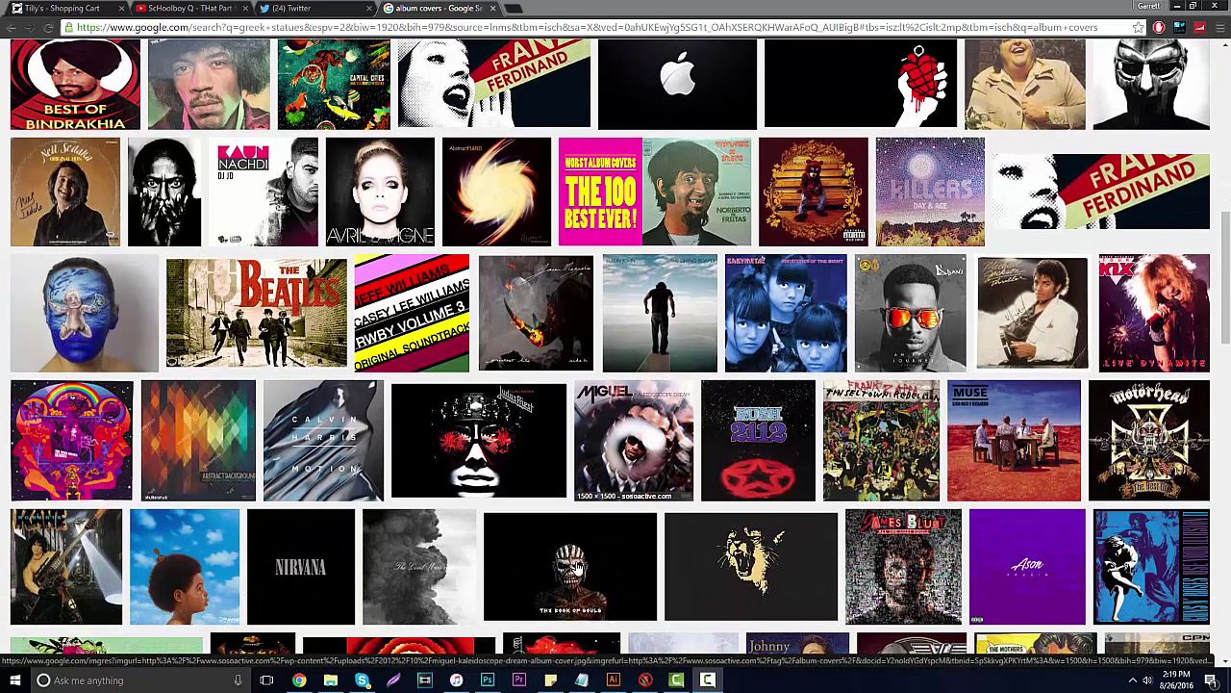
pyautogui.scroll(-1, 499, 581)
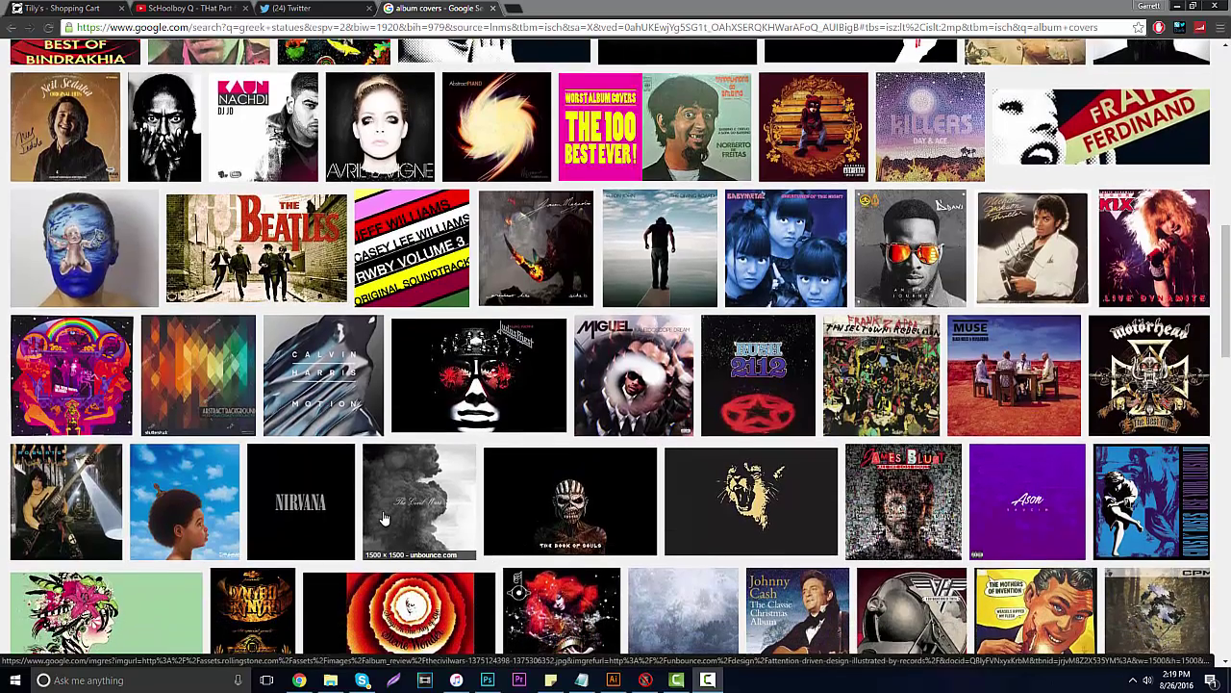
pyautogui.scroll(-1, 385, 515)
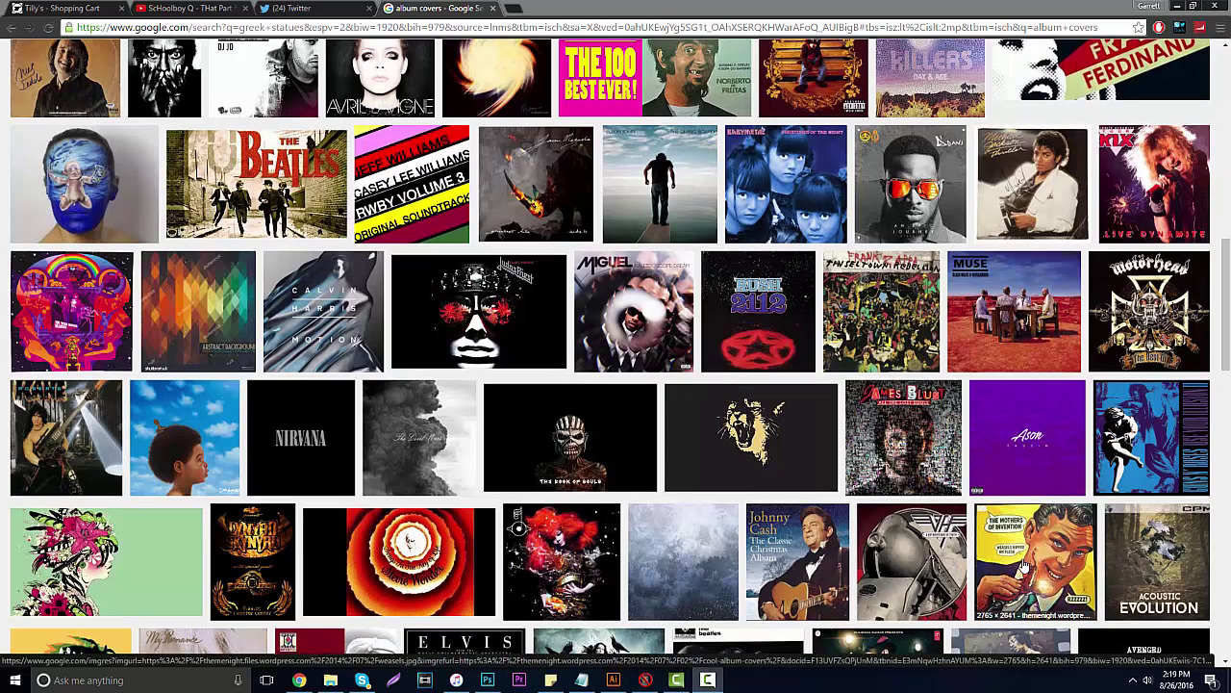
pyautogui.scroll(-1, 1010, 563)
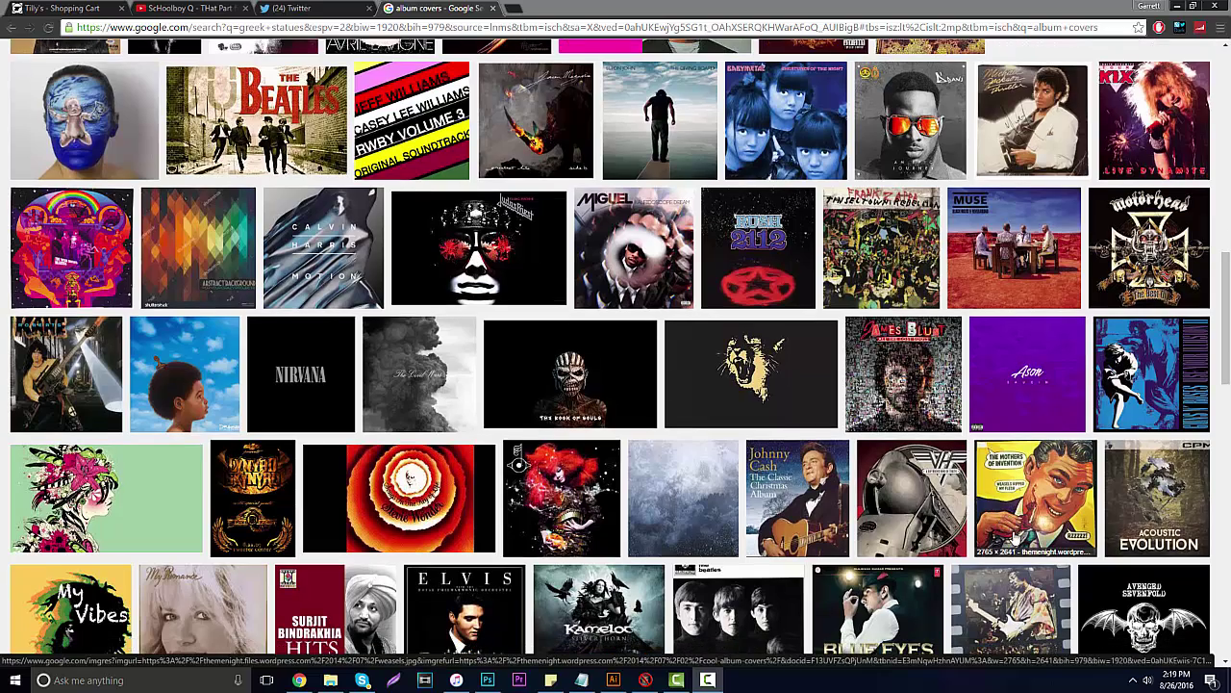
pyautogui.scroll(-1, 982, 566)
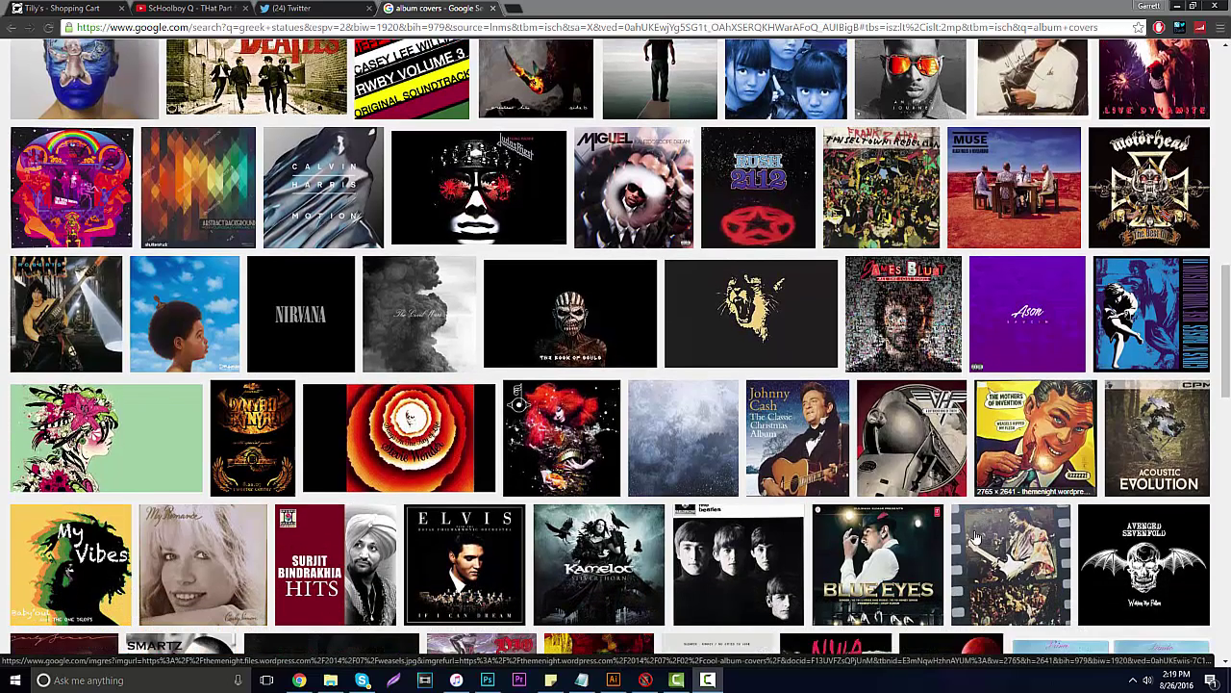
pyautogui.scroll(-1, 921, 558)
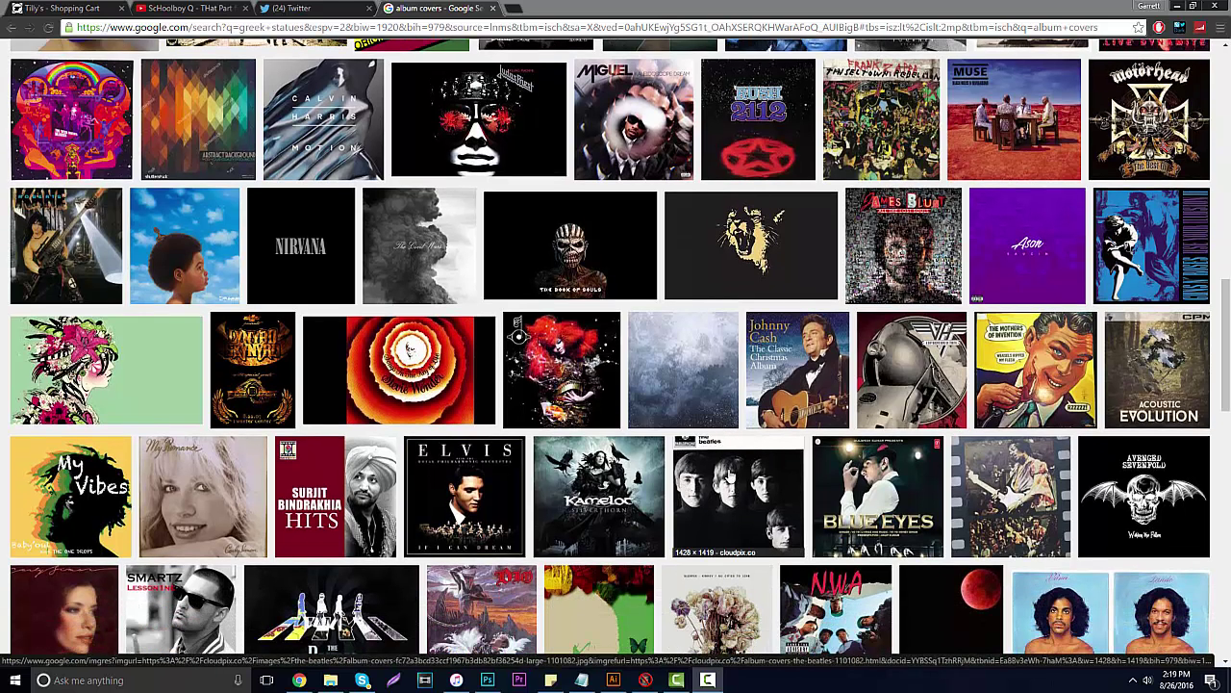
pyautogui.scroll(2, 736, 472)
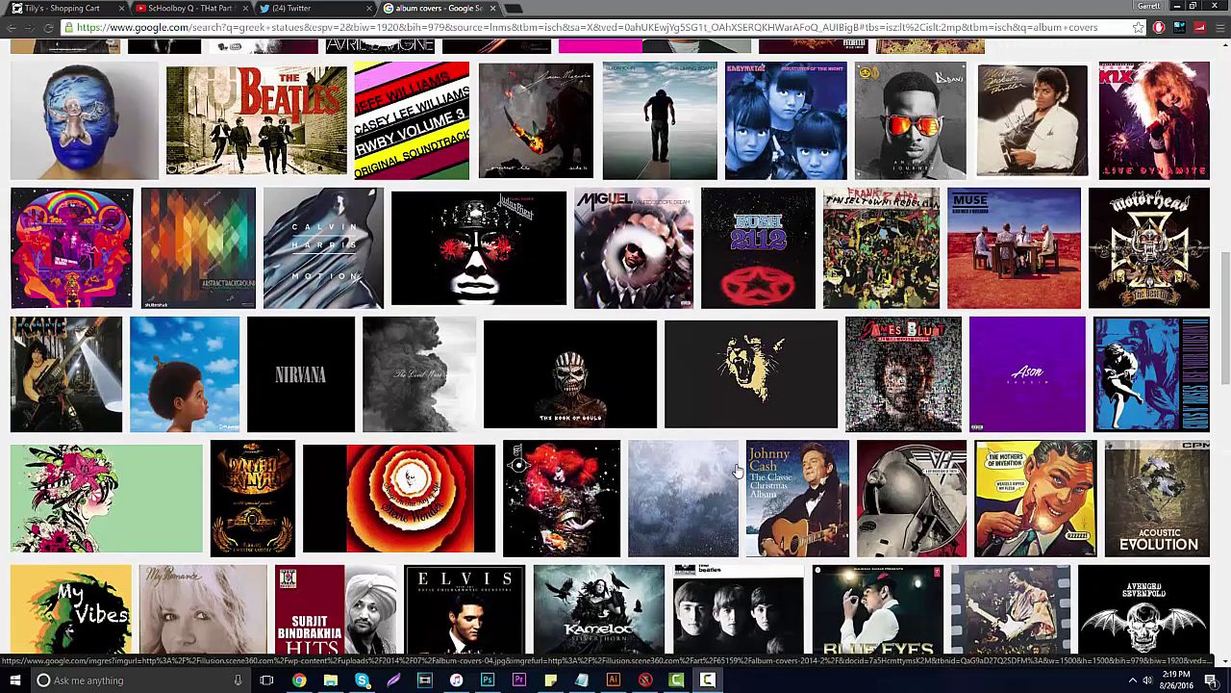
pyautogui.scroll(1, 739, 468)
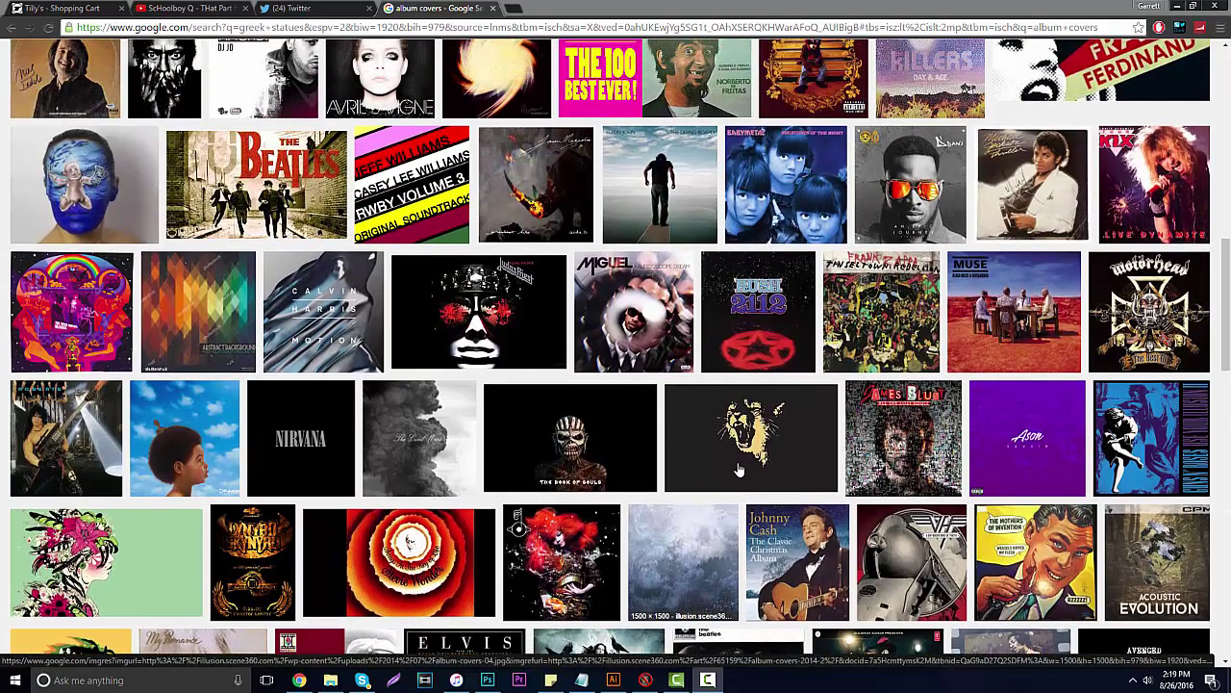
pyautogui.scroll(1, 285, 320)
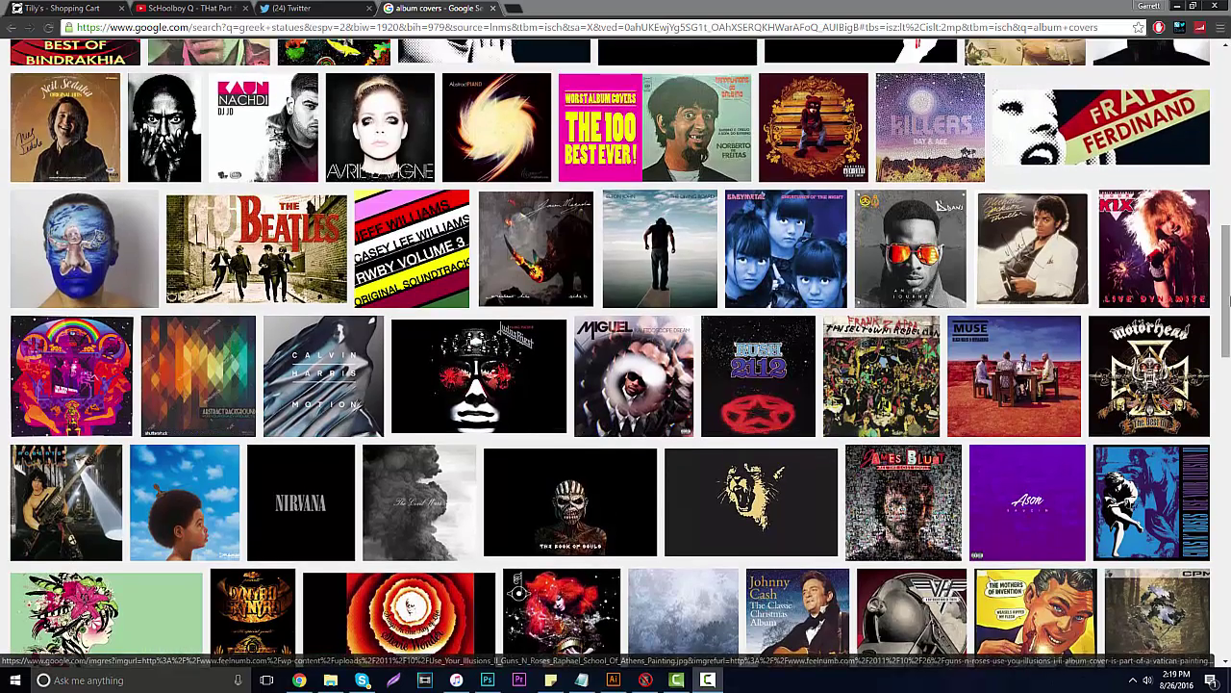
pyautogui.scroll(4, 1226, 289)
pyautogui.scroll(8, 1228, 113)
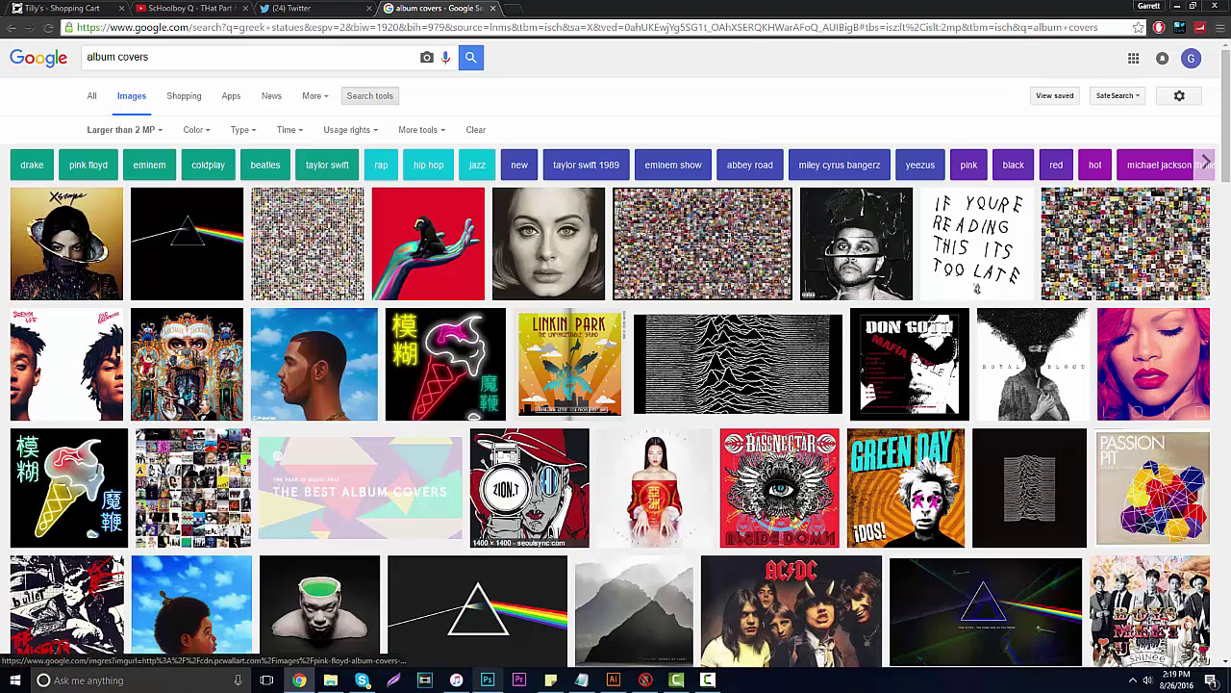
# Step: Fill the new square canvas with a pale yellow using the Paint Bucket
pyautogui.click(488, 680)
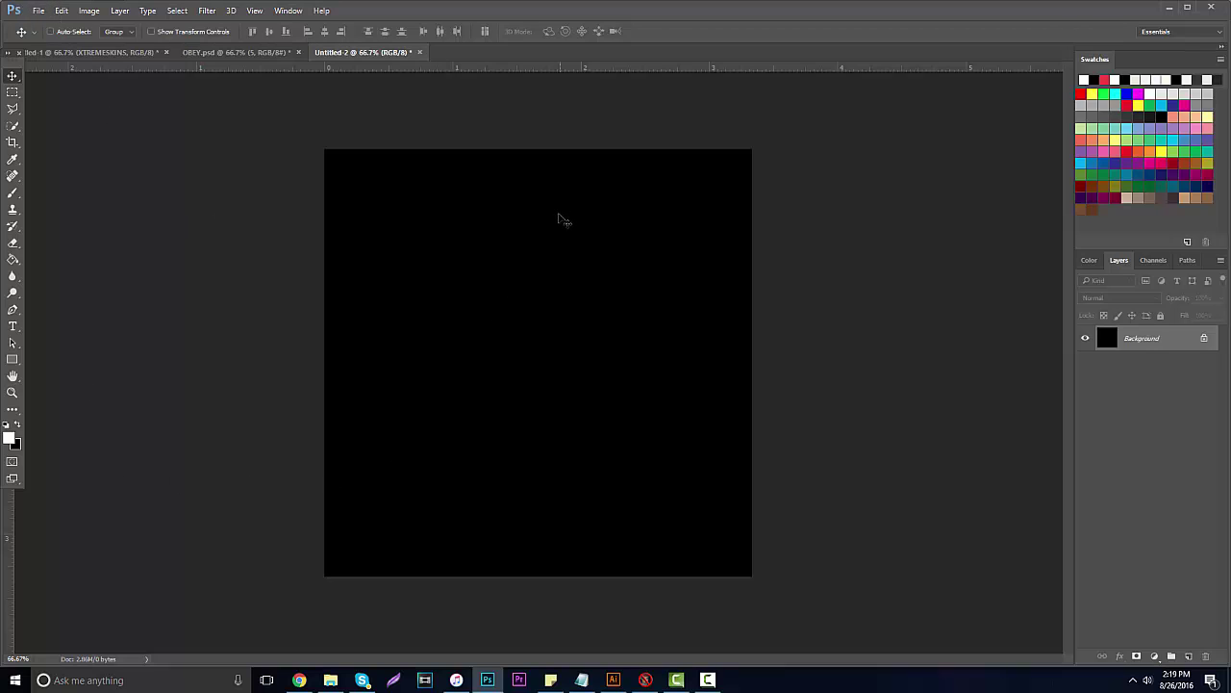
pyautogui.click(10, 440)
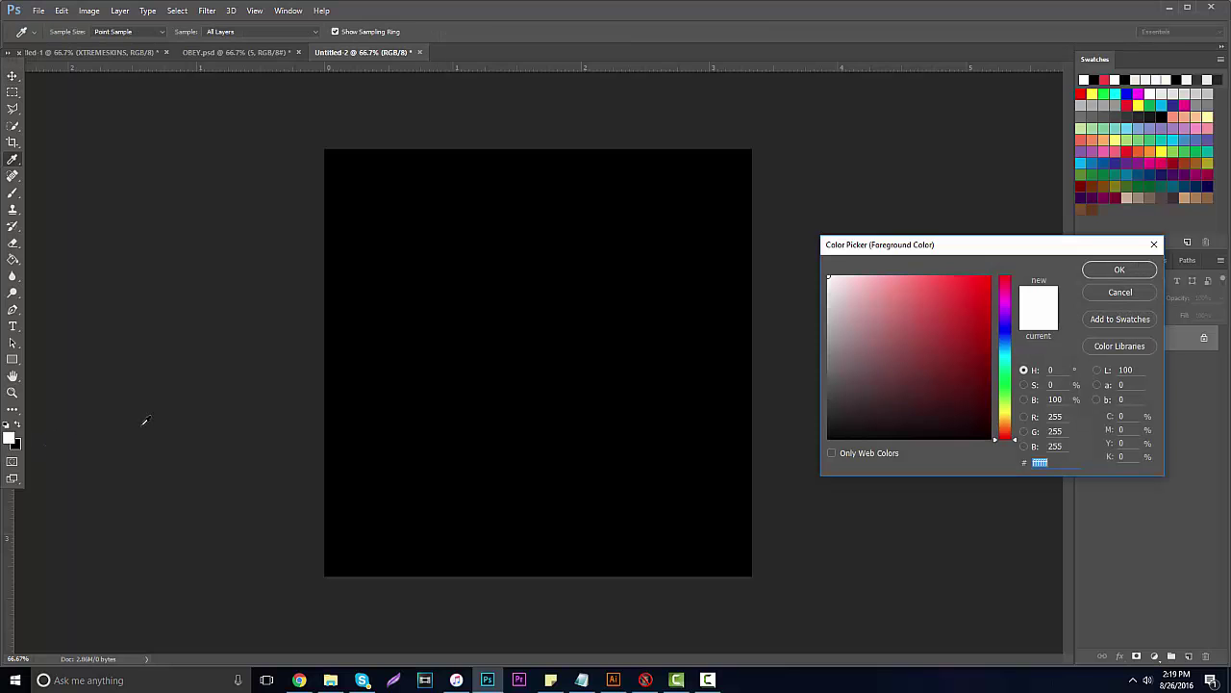
pyautogui.click(1007, 417)
pyautogui.moveTo(890, 278); pyautogui.dragTo(867, 276)
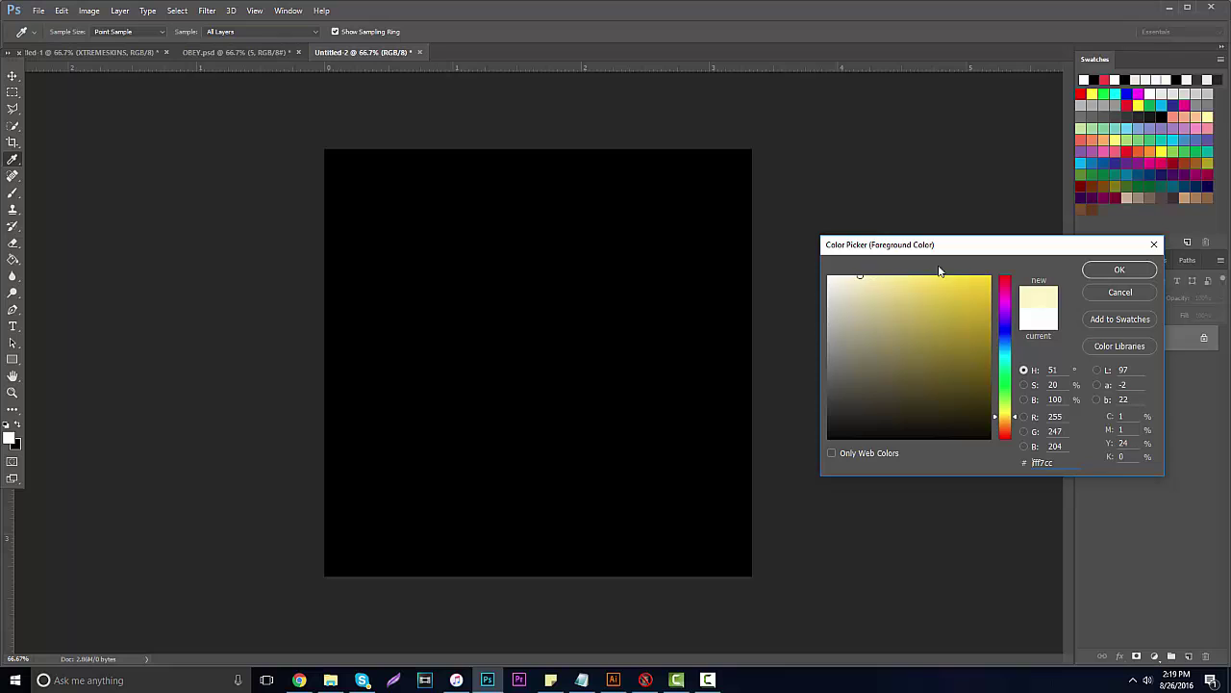
pyautogui.click(1119, 269)
pyautogui.click(13, 258)
pyautogui.click(526, 300)
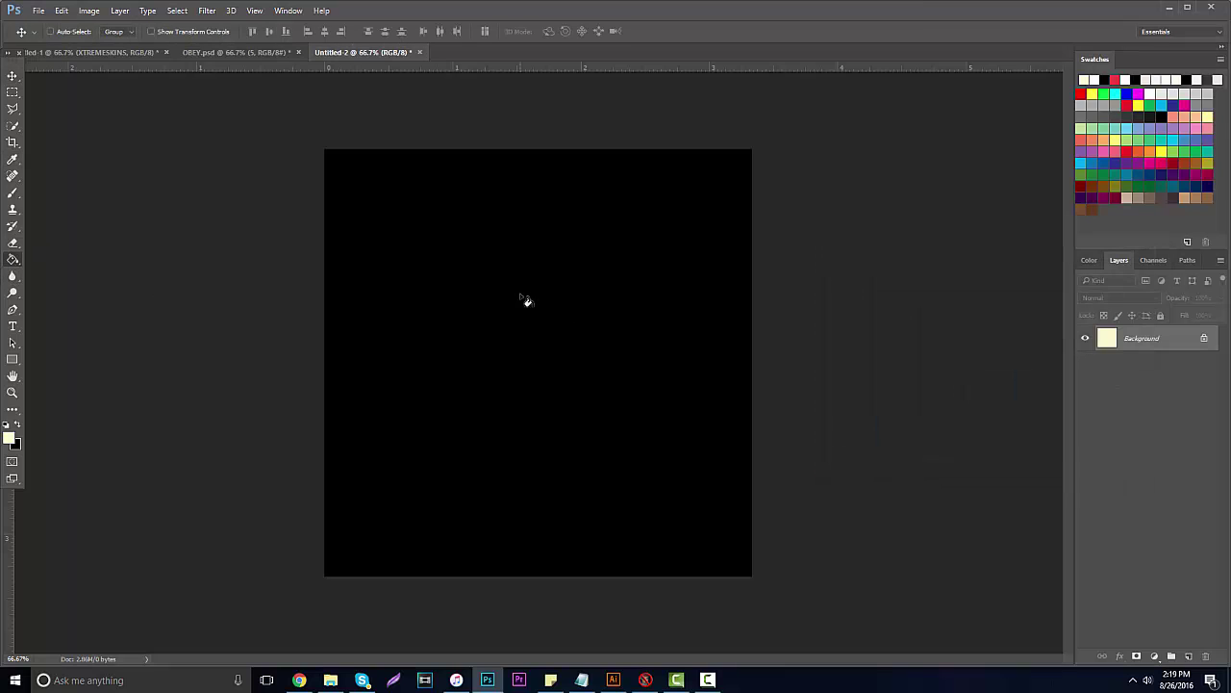
# Step: Soften the colour to a lighter cream (f8f4df) and refill the canvas with it
pyautogui.click(8, 436)
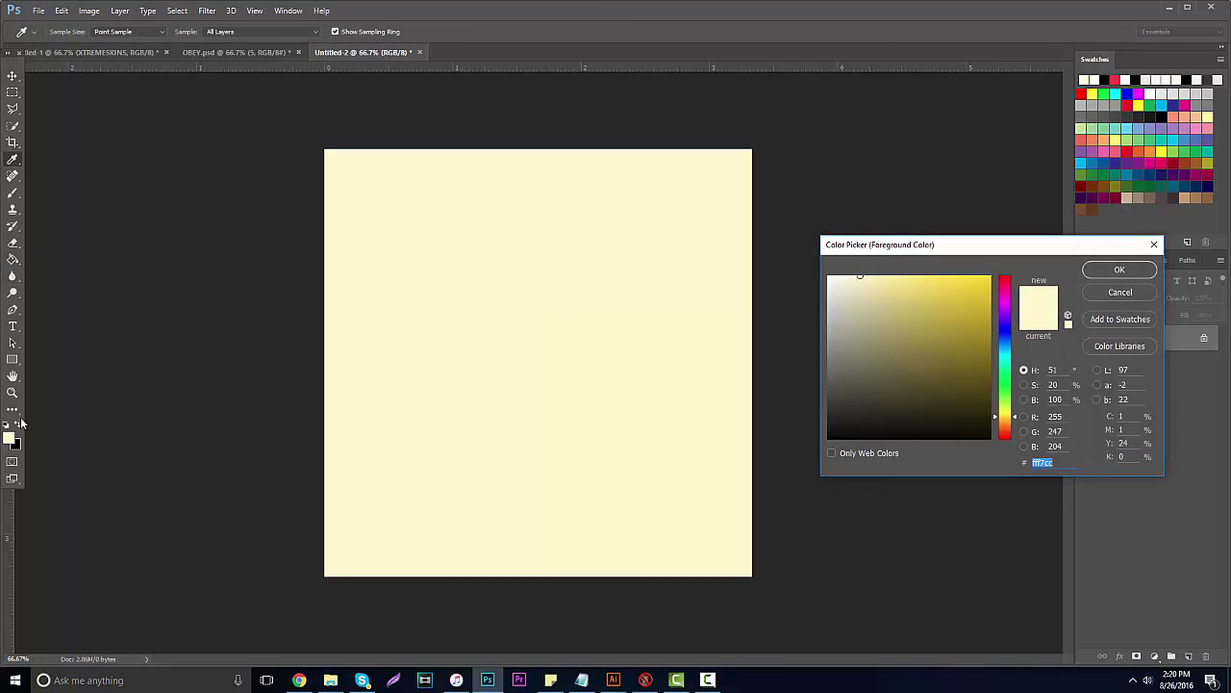
pyautogui.moveTo(860, 277); pyautogui.dragTo(851, 280)
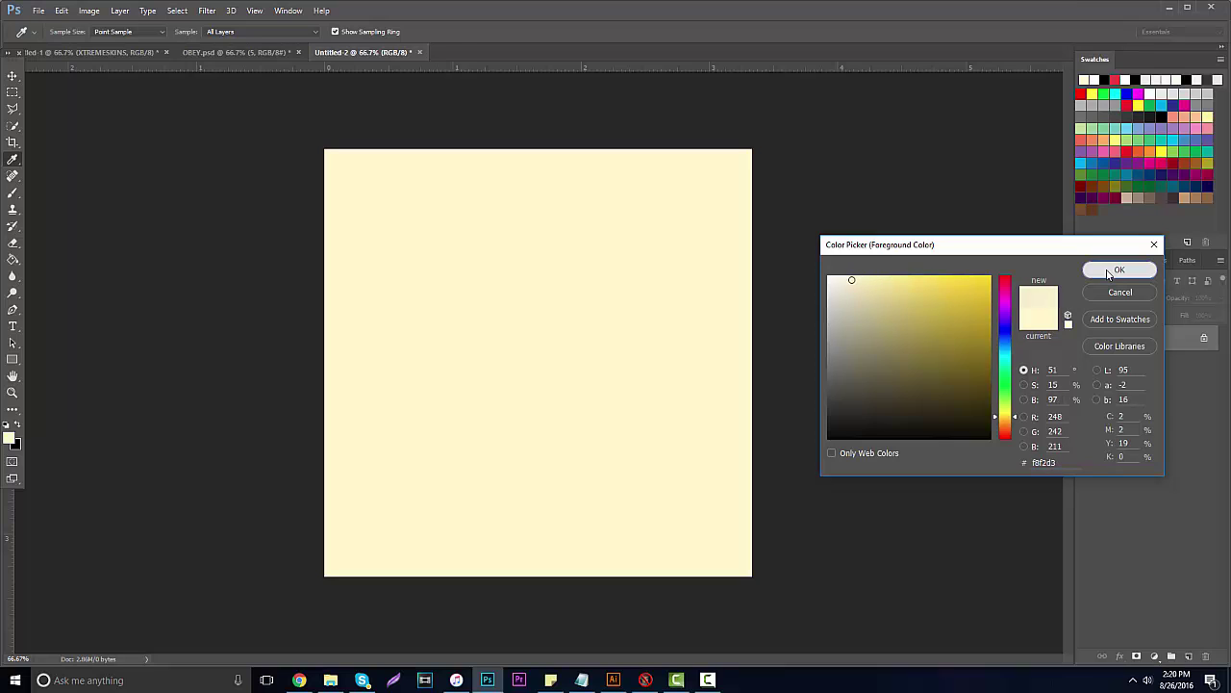
pyautogui.press('Return')
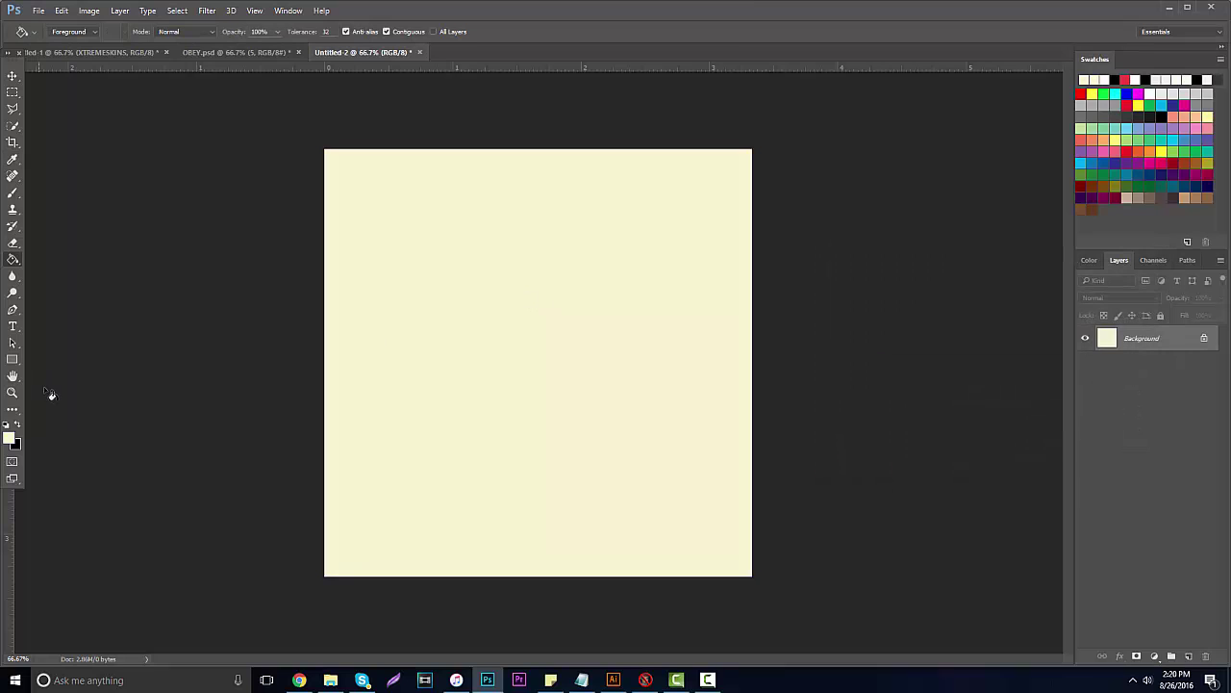
pyautogui.click(9, 438)
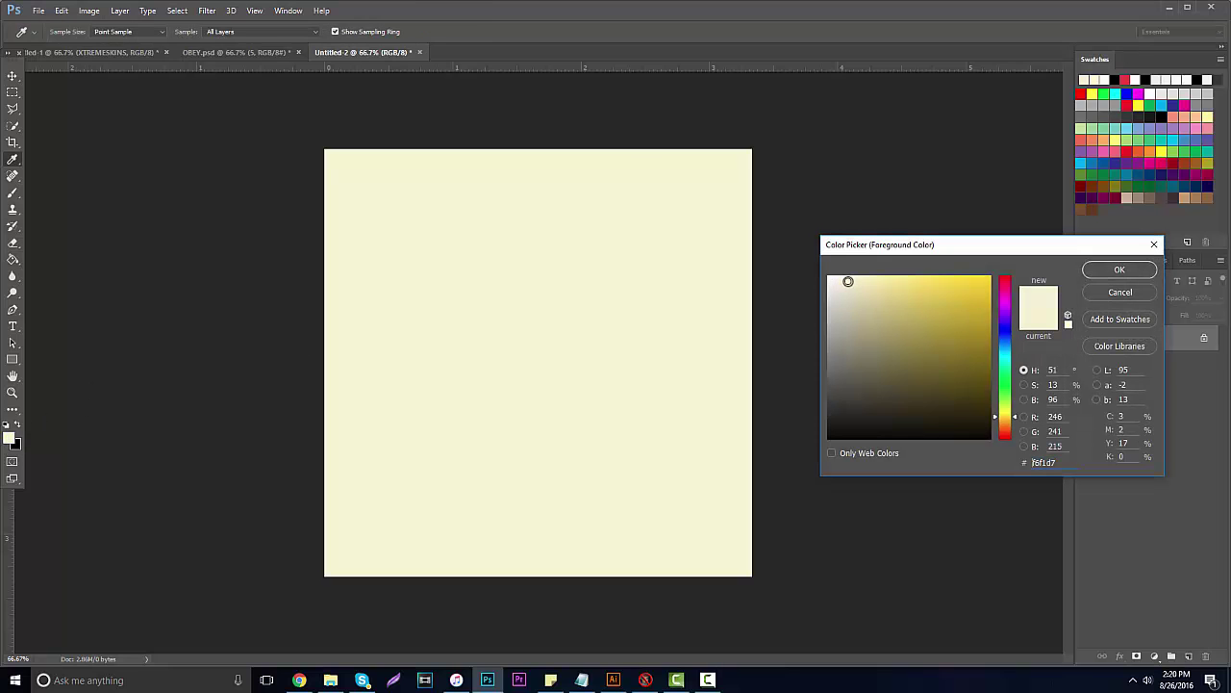
pyautogui.moveTo(847, 281); pyautogui.dragTo(845, 280)
pyautogui.press('Return')
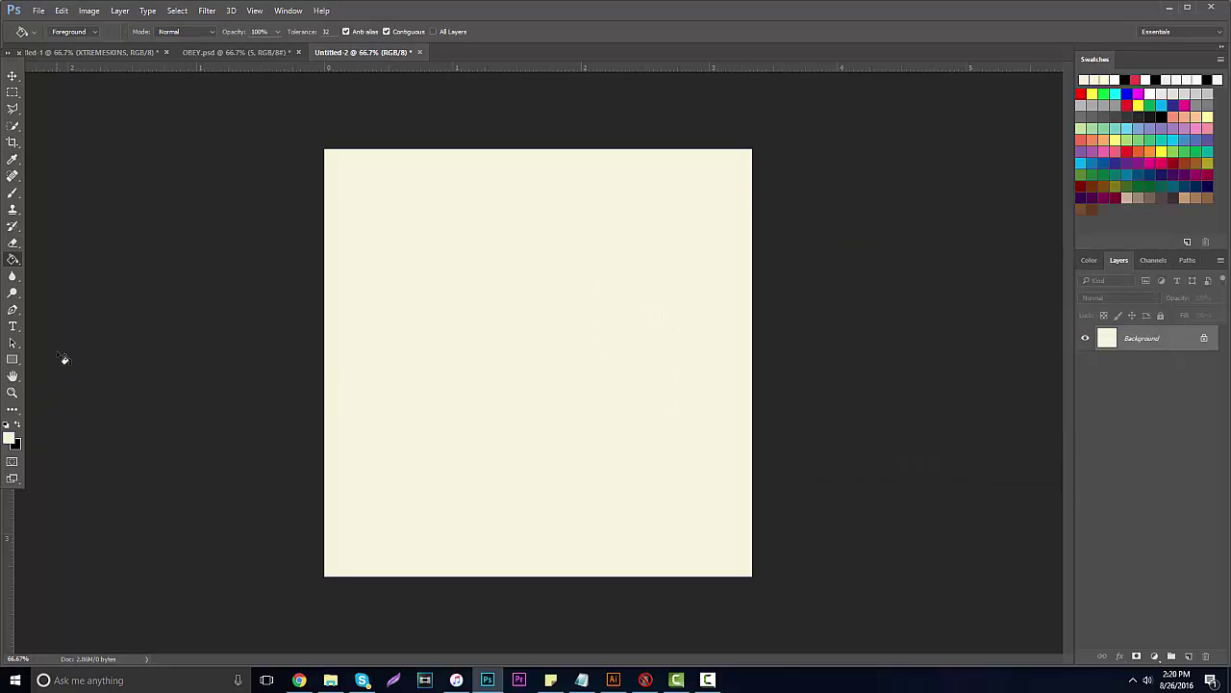
pyautogui.hotkey('alt', 'BackSpace')
# Step: Draw a large black circle over the middle of the canvas with the Ellipse tool
pyautogui.click(11, 359)
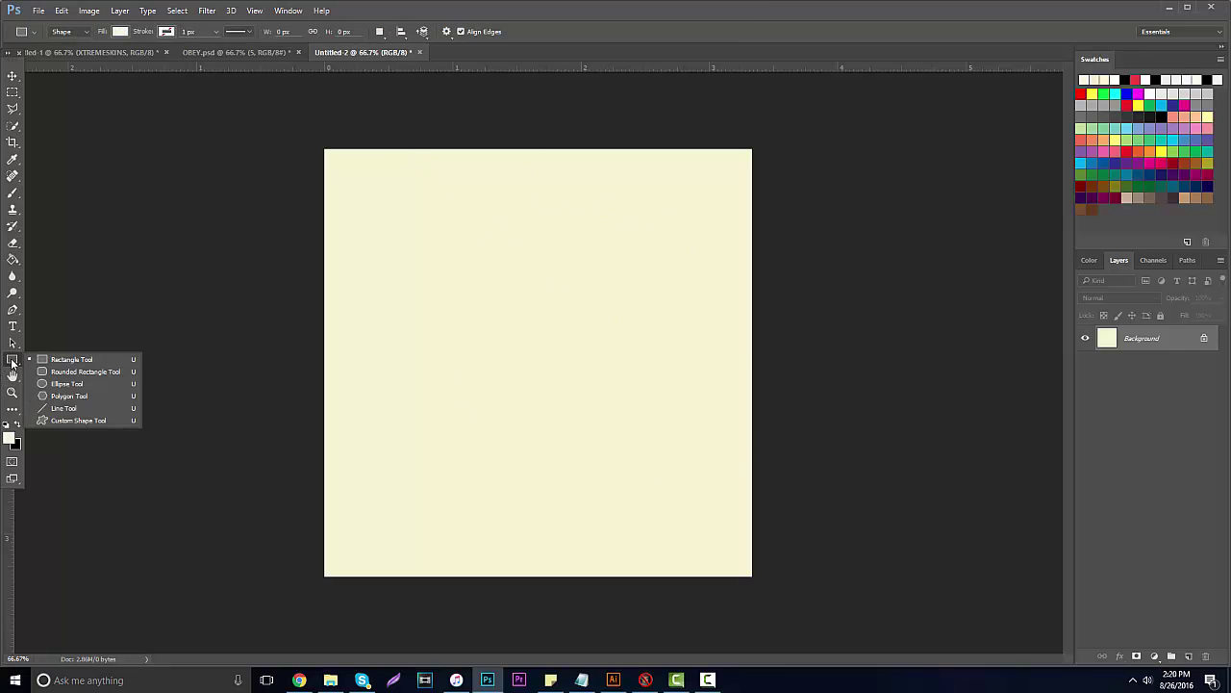
pyautogui.click(46, 386)
pyautogui.click(16, 425)
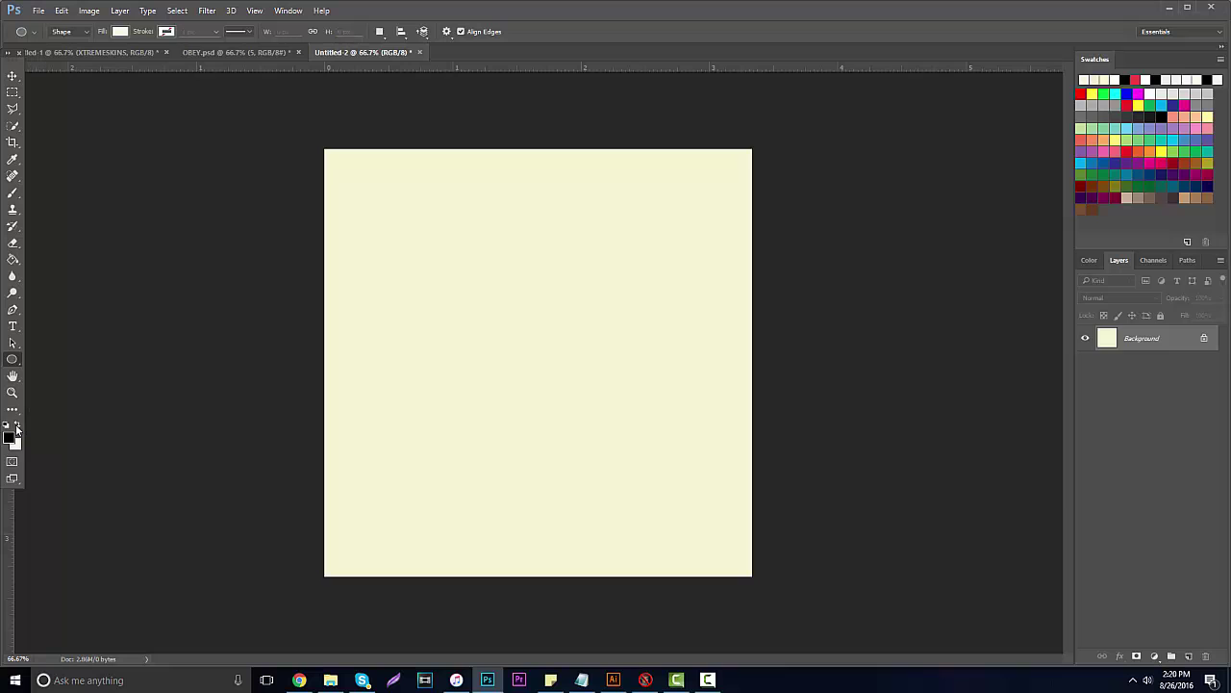
pyautogui.moveTo(416, 243); pyautogui.dragTo(679, 560)
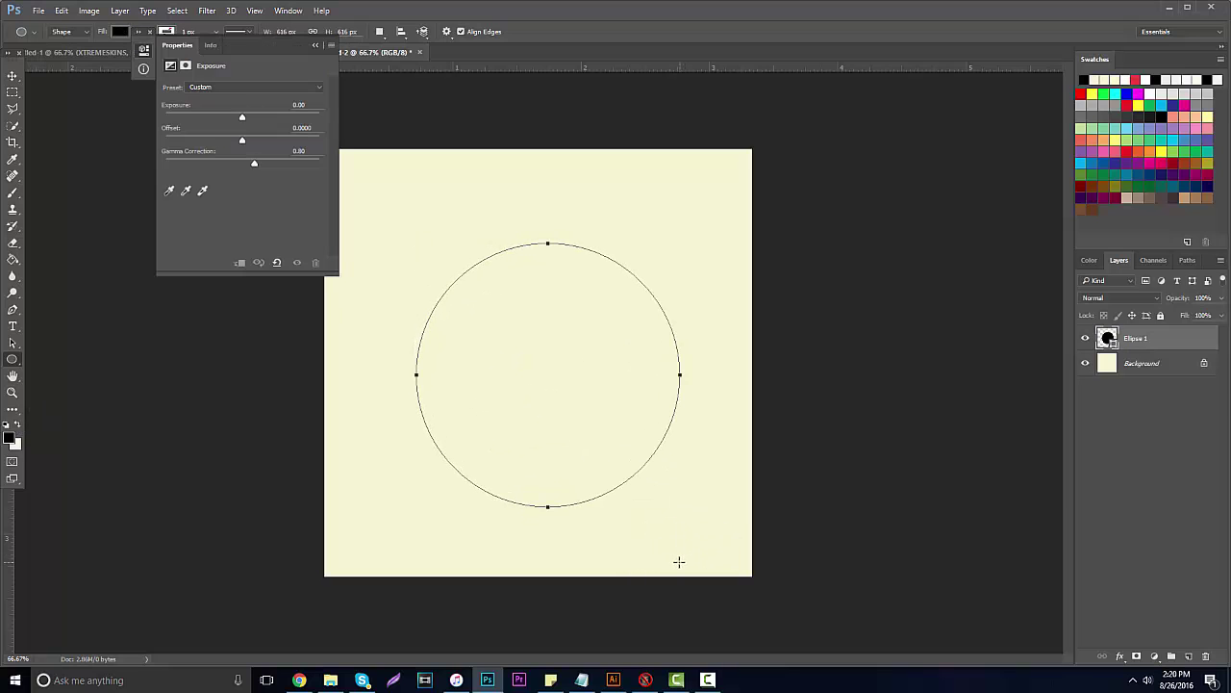
# Step: Move the black circle up until it sits centred on the canvas
pyautogui.press('v')
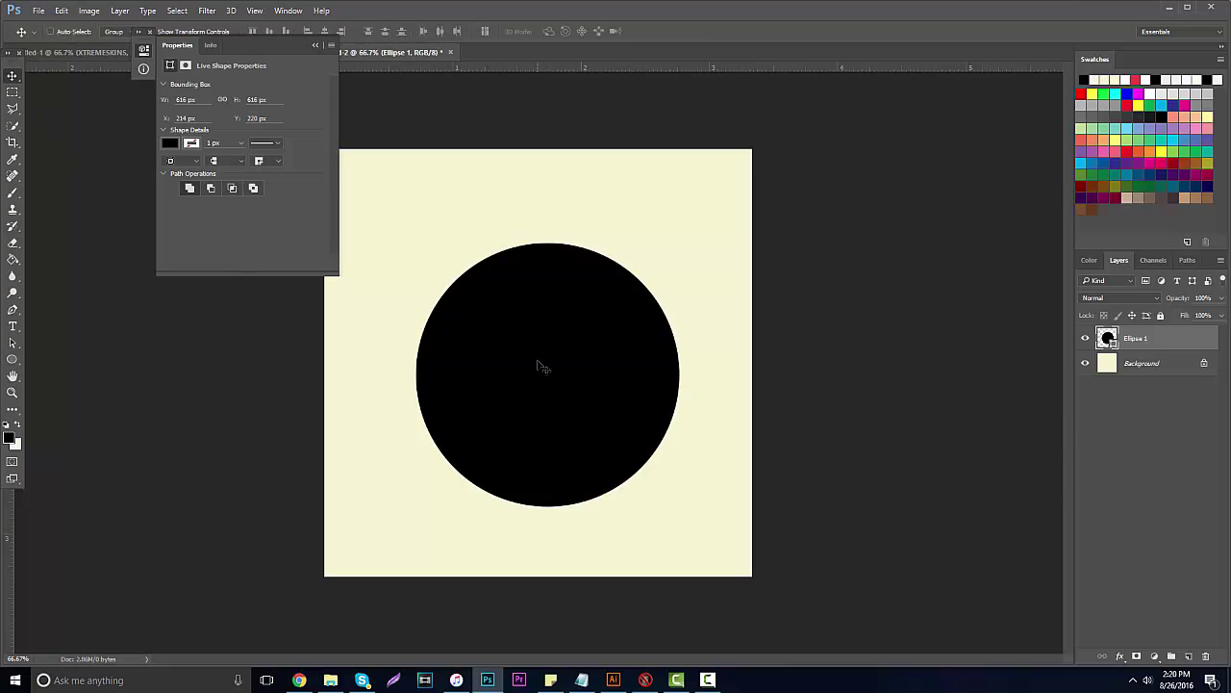
pyautogui.moveTo(540, 354); pyautogui.dragTo(540, 347)
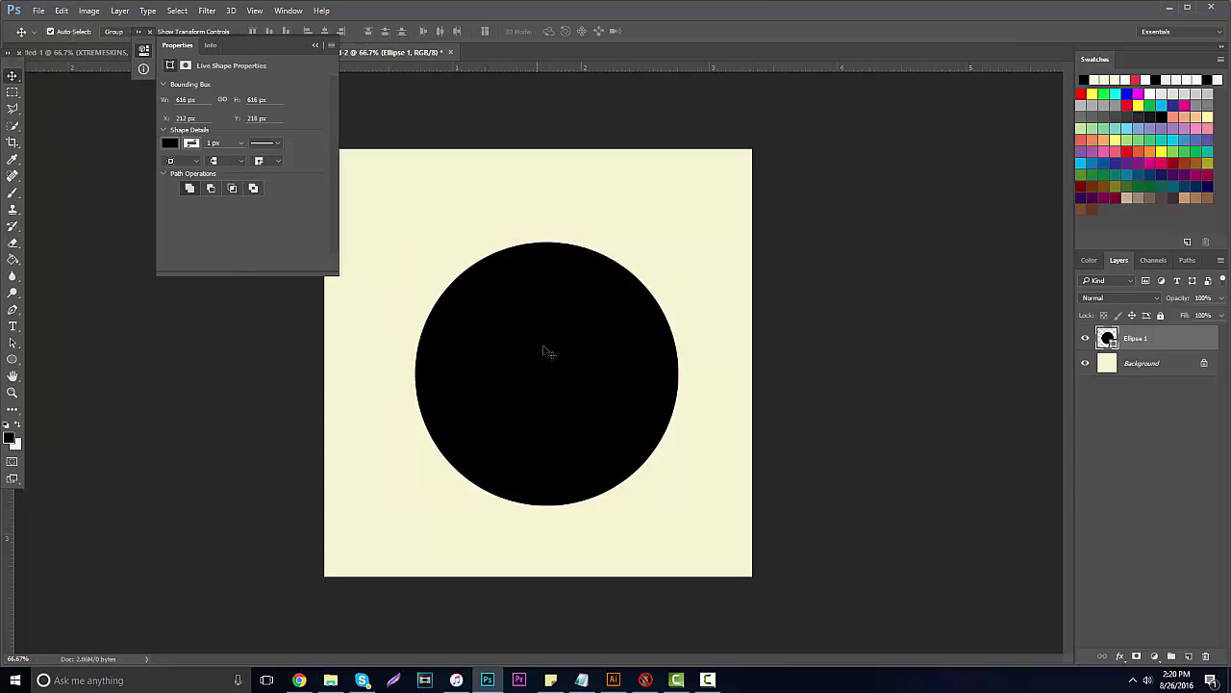
pyautogui.moveTo(593, 407); pyautogui.dragTo(619, 366)
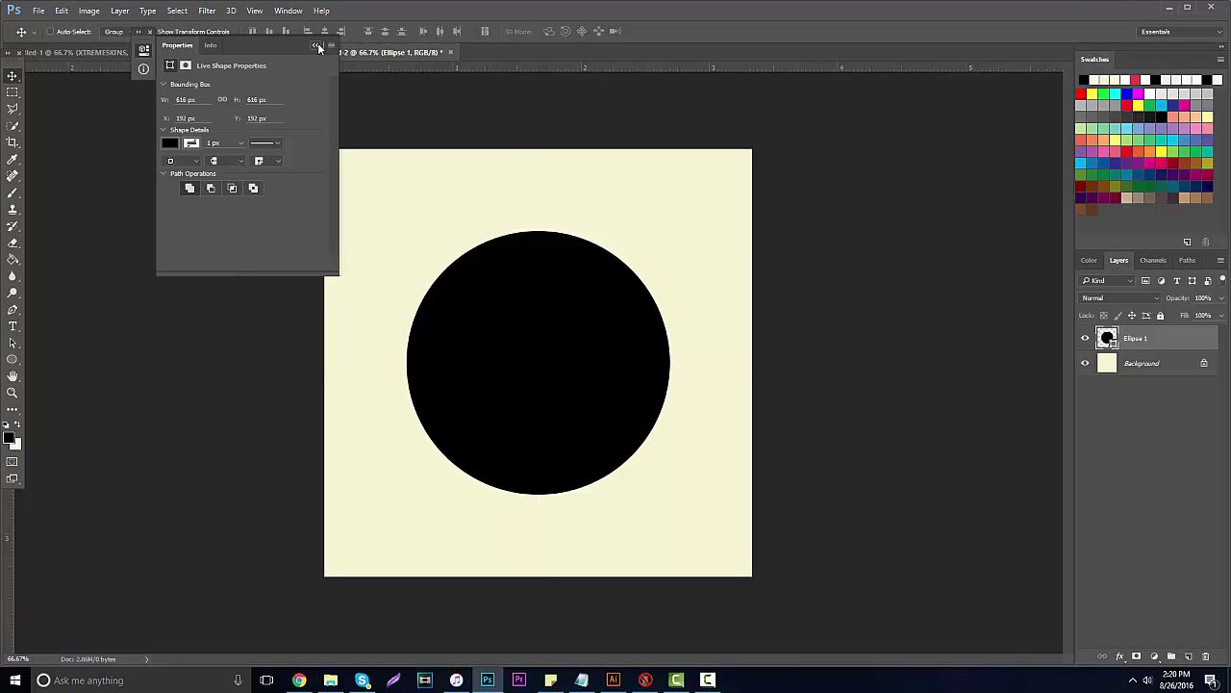
pyautogui.click(316, 46)
# Step: Unlock the Background as Layer 0, mark the canvas centre with guides, then hide them
pyautogui.doubleClick(1112, 363)
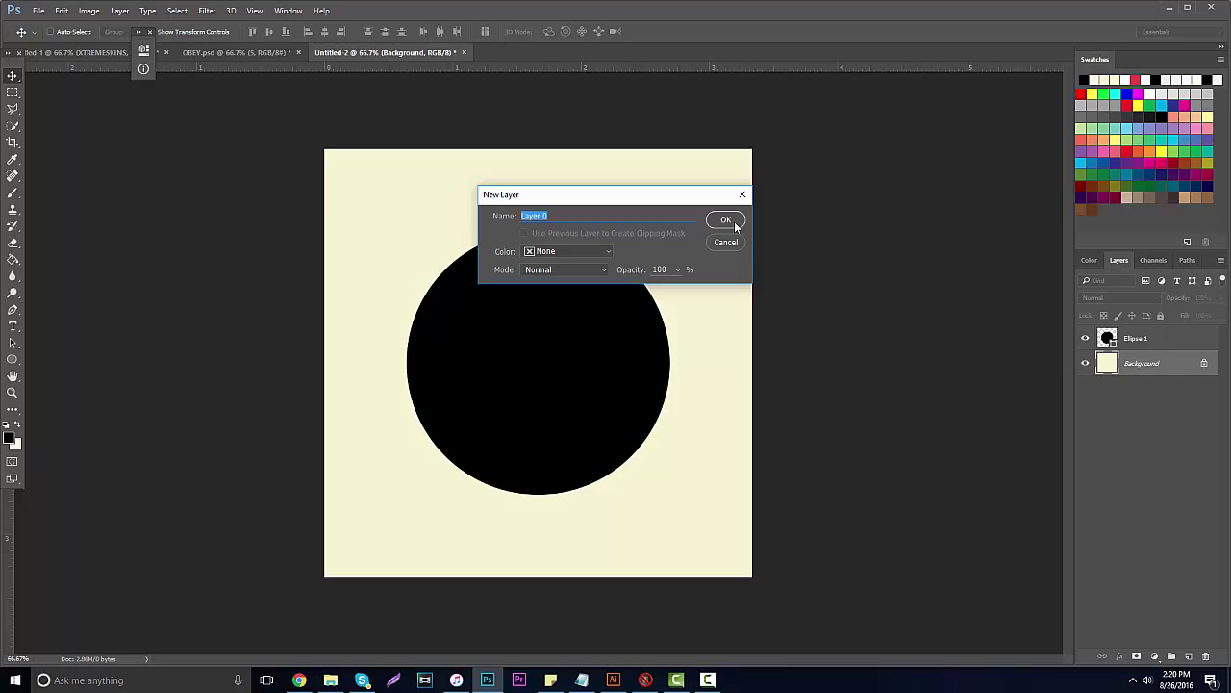
pyautogui.click(735, 223)
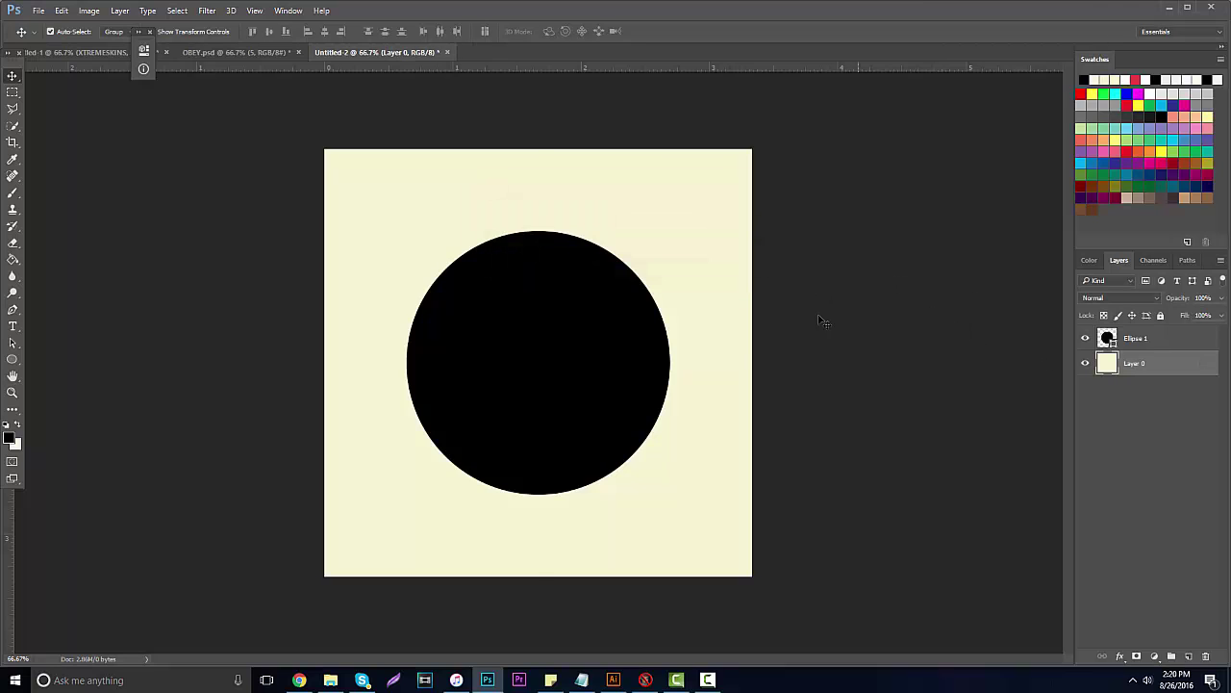
pyautogui.hotkey('ctrl', 't')
pyautogui.moveTo(15, 494); pyautogui.dragTo(537, 494)
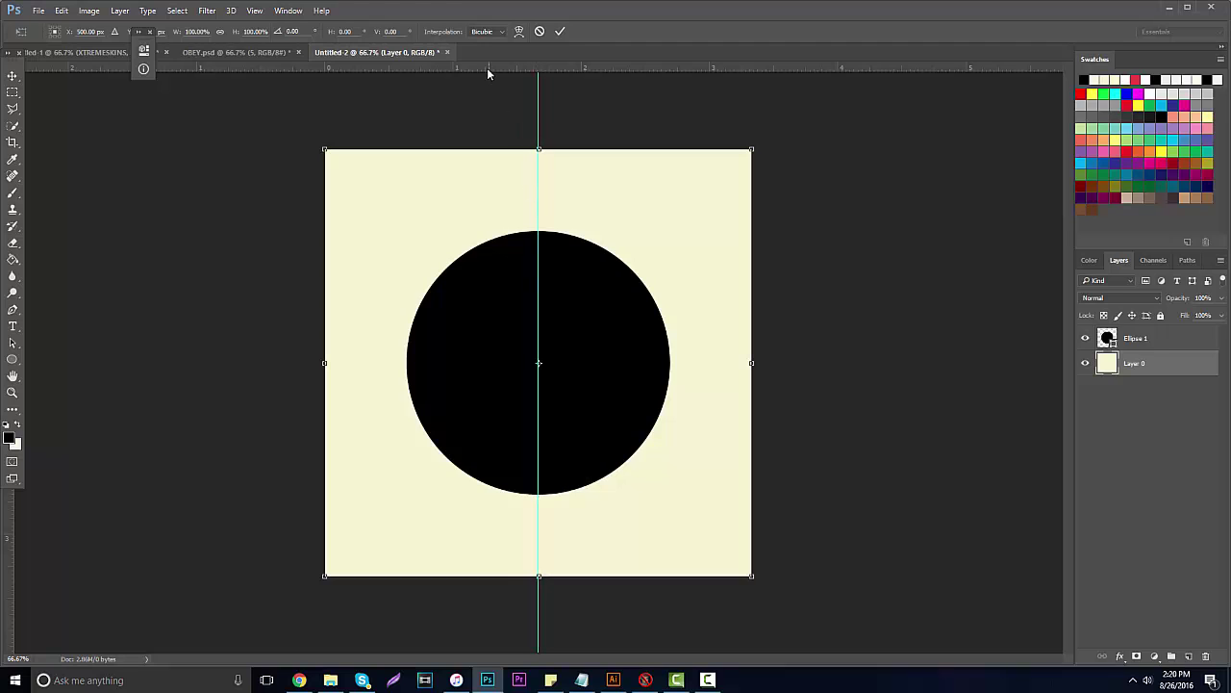
pyautogui.moveTo(488, 71); pyautogui.dragTo(514, 362)
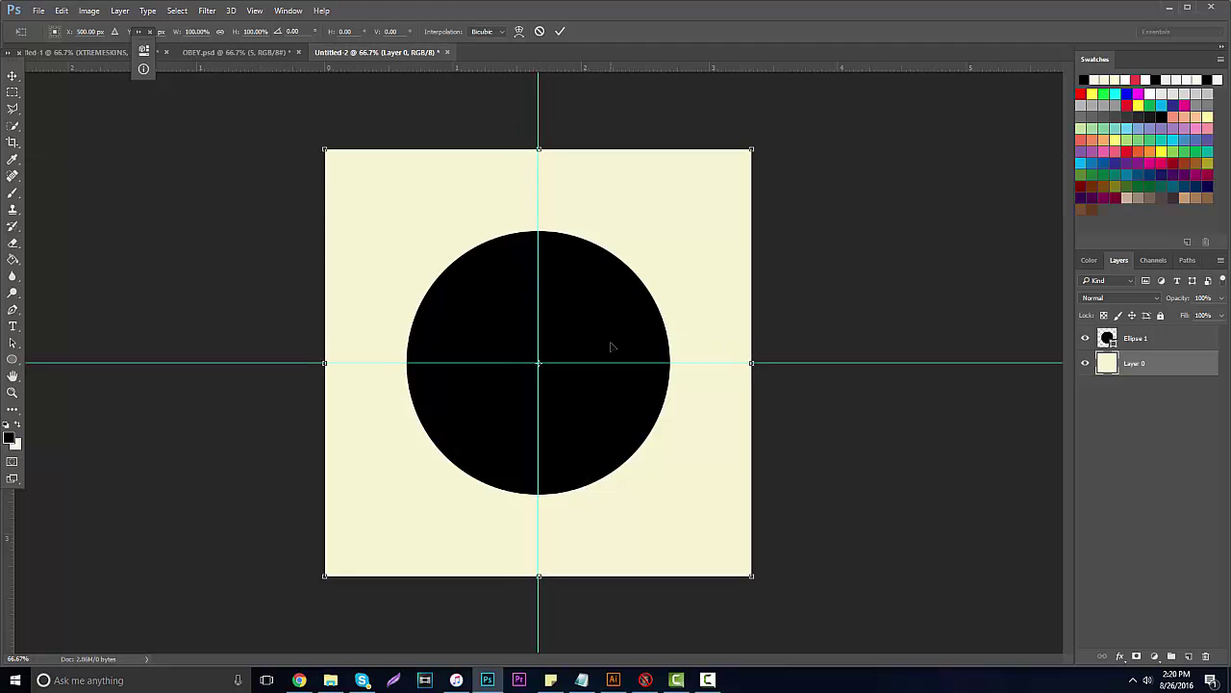
pyautogui.press('Return')
pyautogui.hotkey('ctrl', ';')
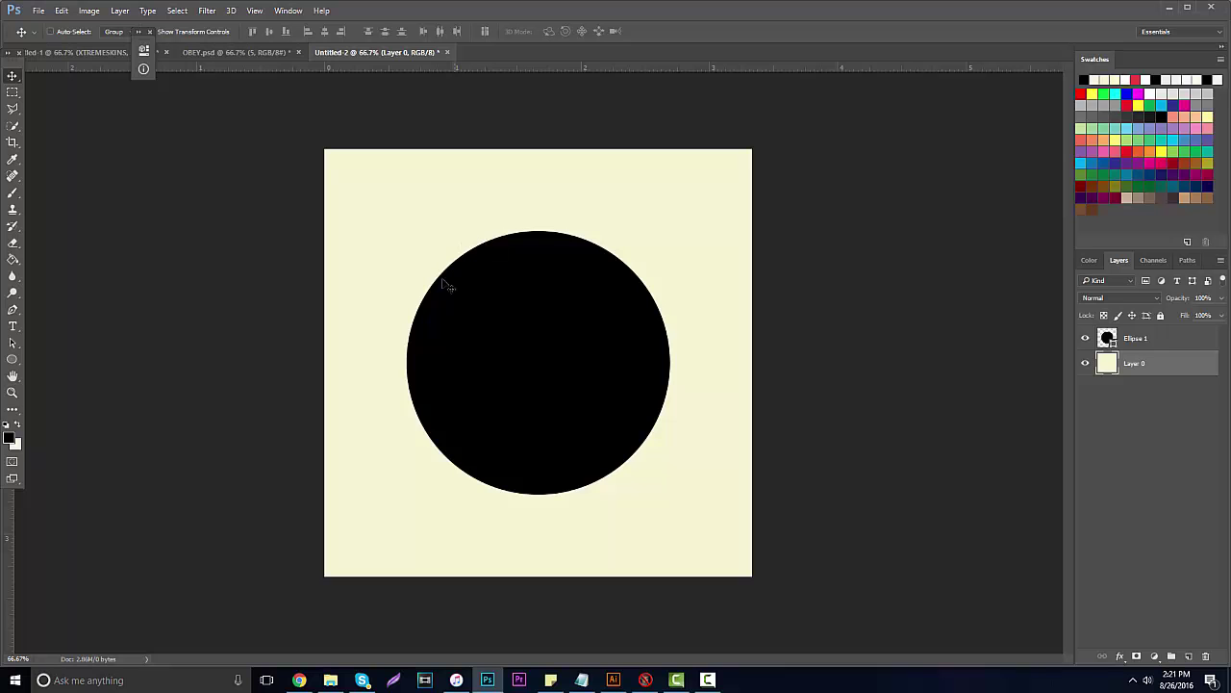
# Step: Search Google Images for 'frank sinatra'
pyautogui.click(299, 680)
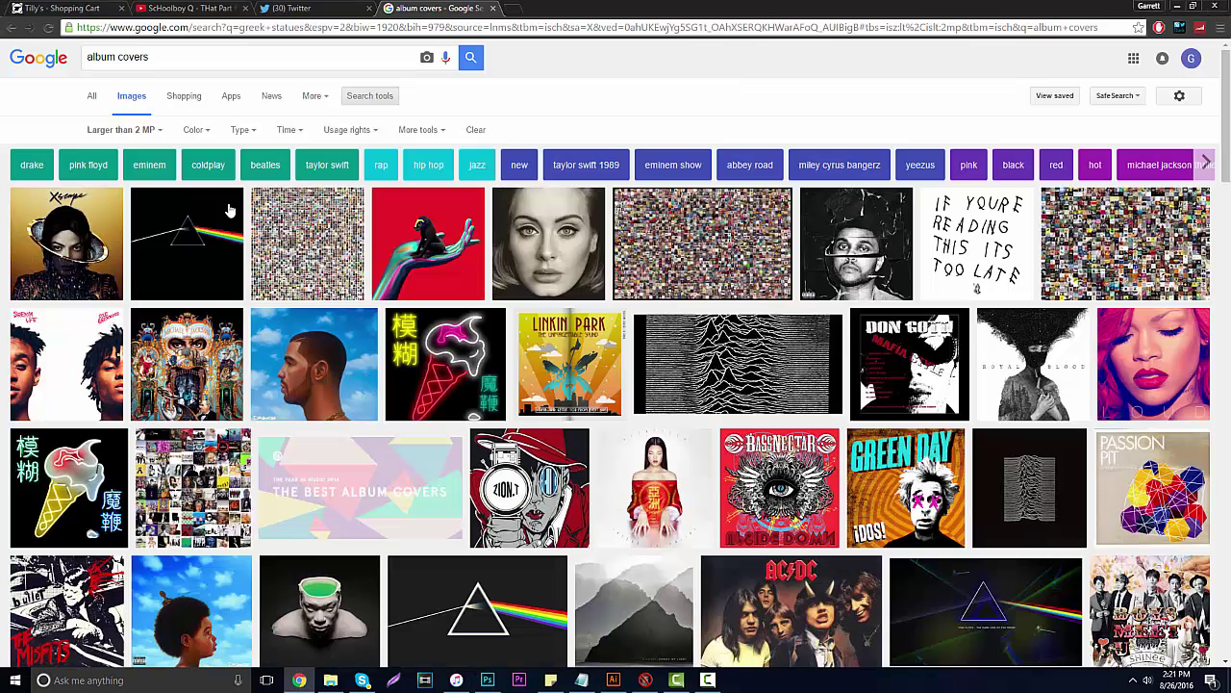
pyautogui.moveTo(202, 57); pyautogui.dragTo(81, 63)
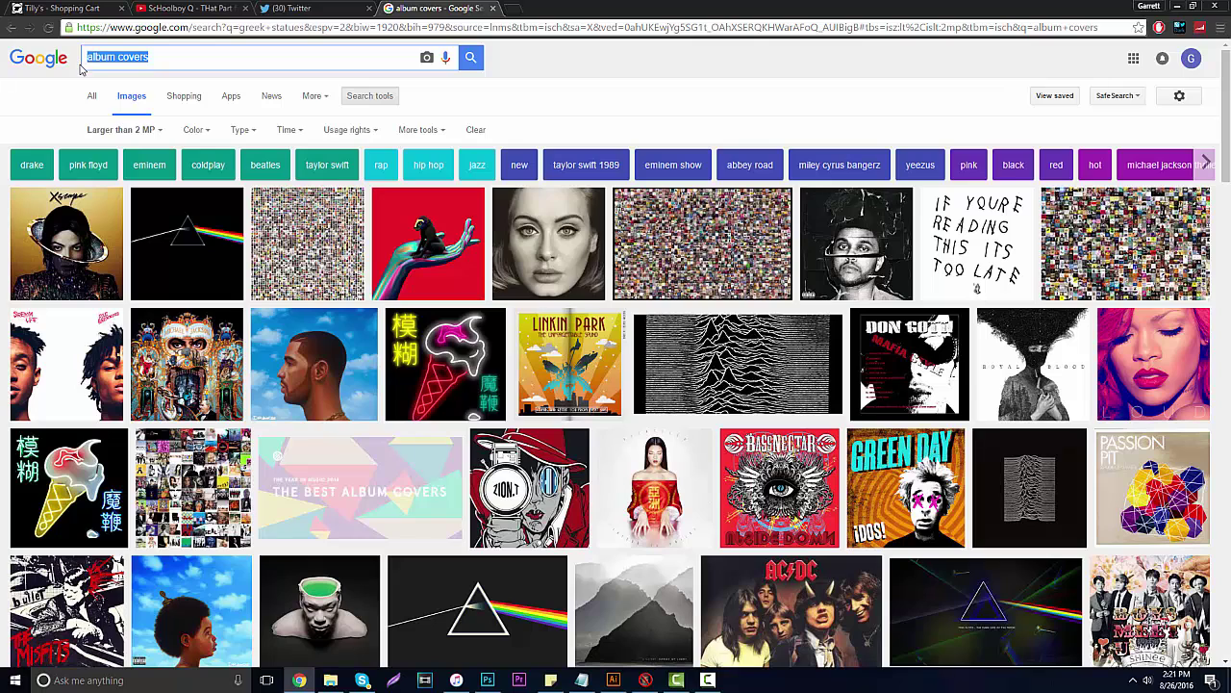
pyautogui.press('BackSpace')
pyautogui.write('f')
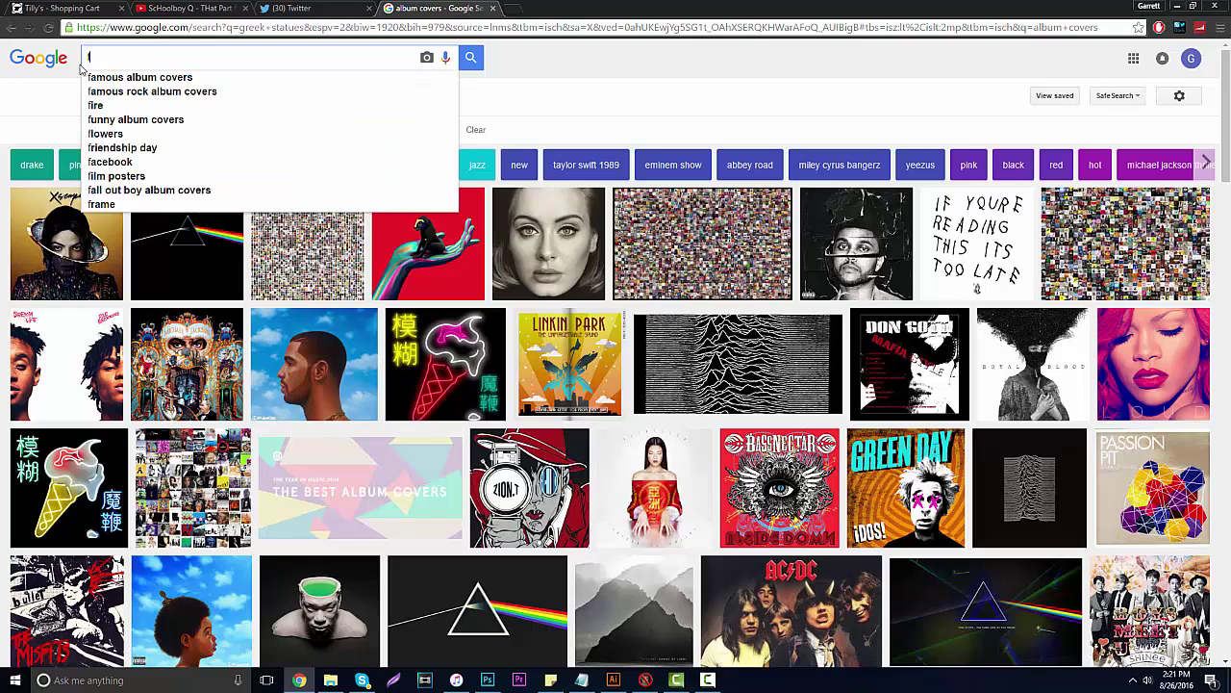
pyautogui.write('rank sinatra')
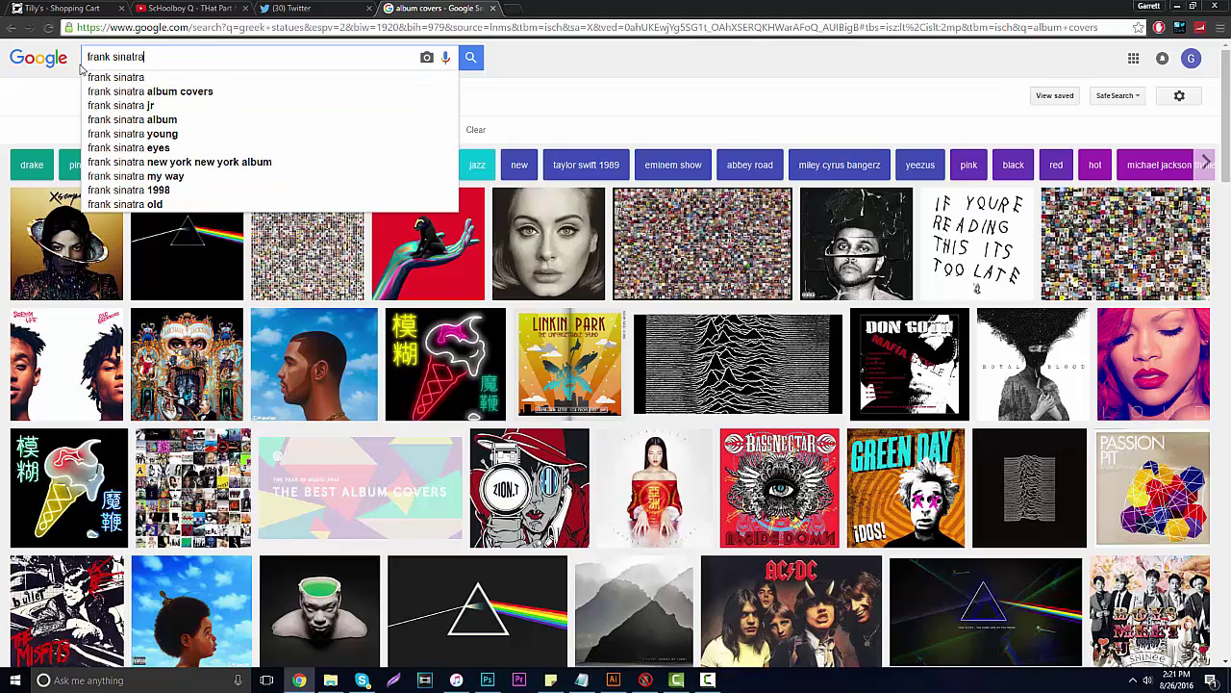
pyautogui.press('Return')
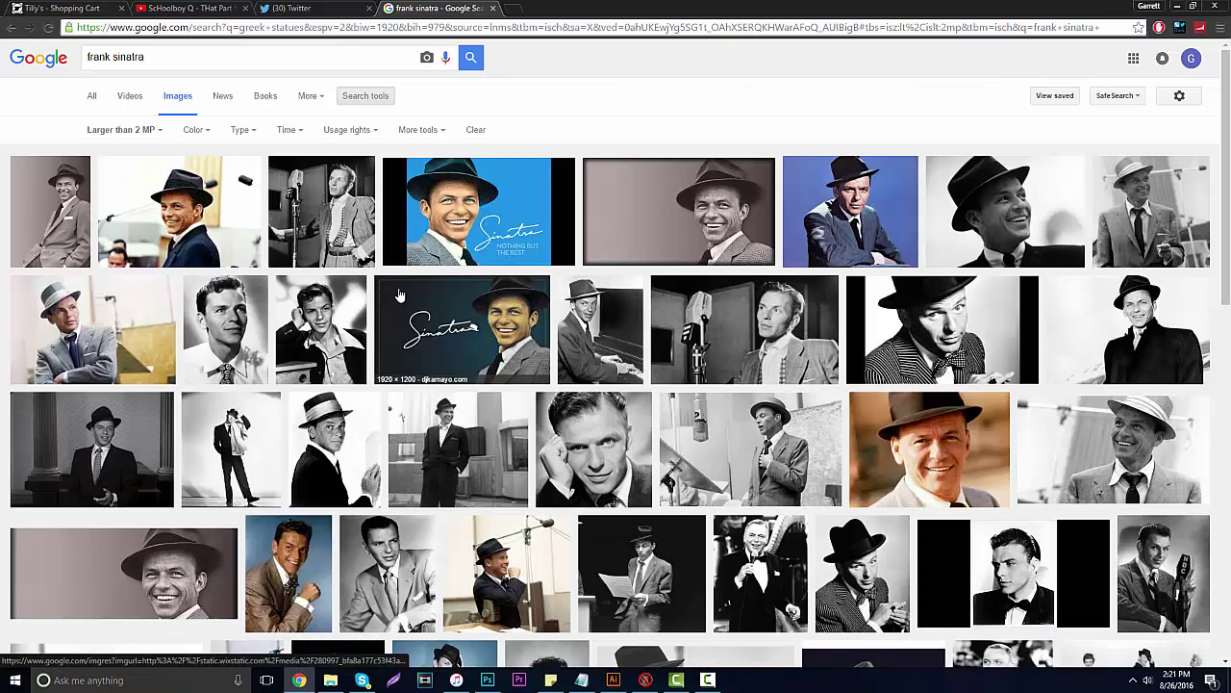
# Step: Browse the results, previewing the photo of Sinatra at the microphone
pyautogui.scroll(-1, 400, 294)
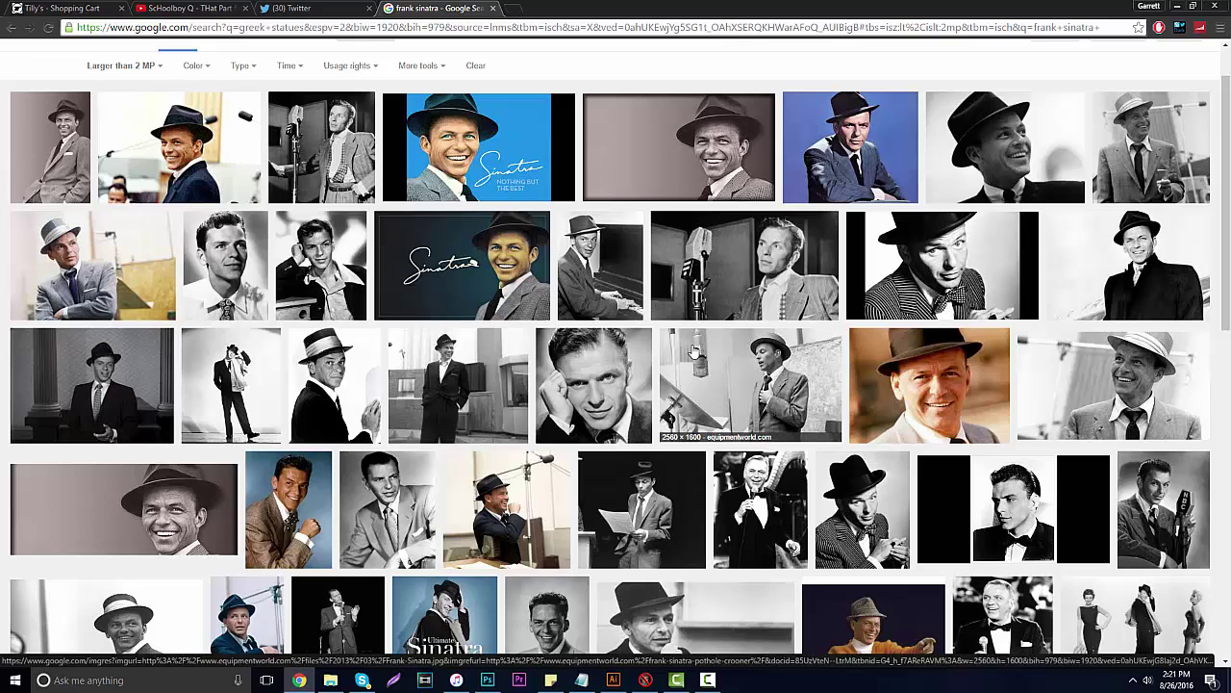
pyautogui.click(693, 351)
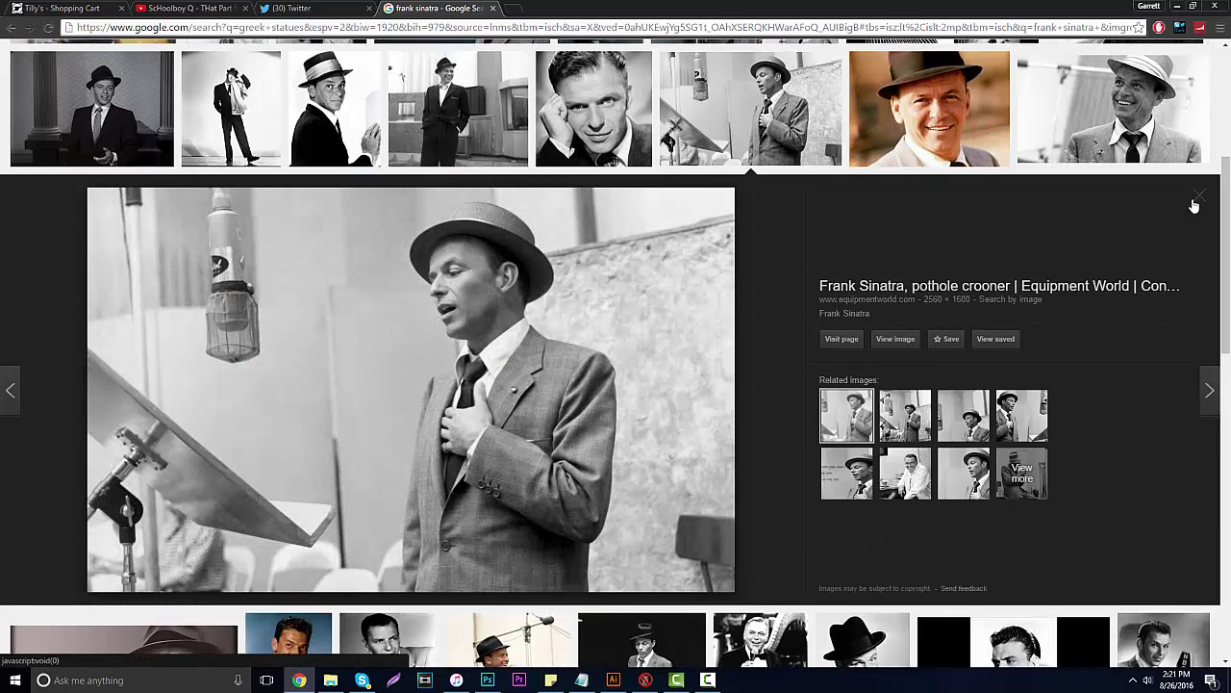
pyautogui.click(1195, 203)
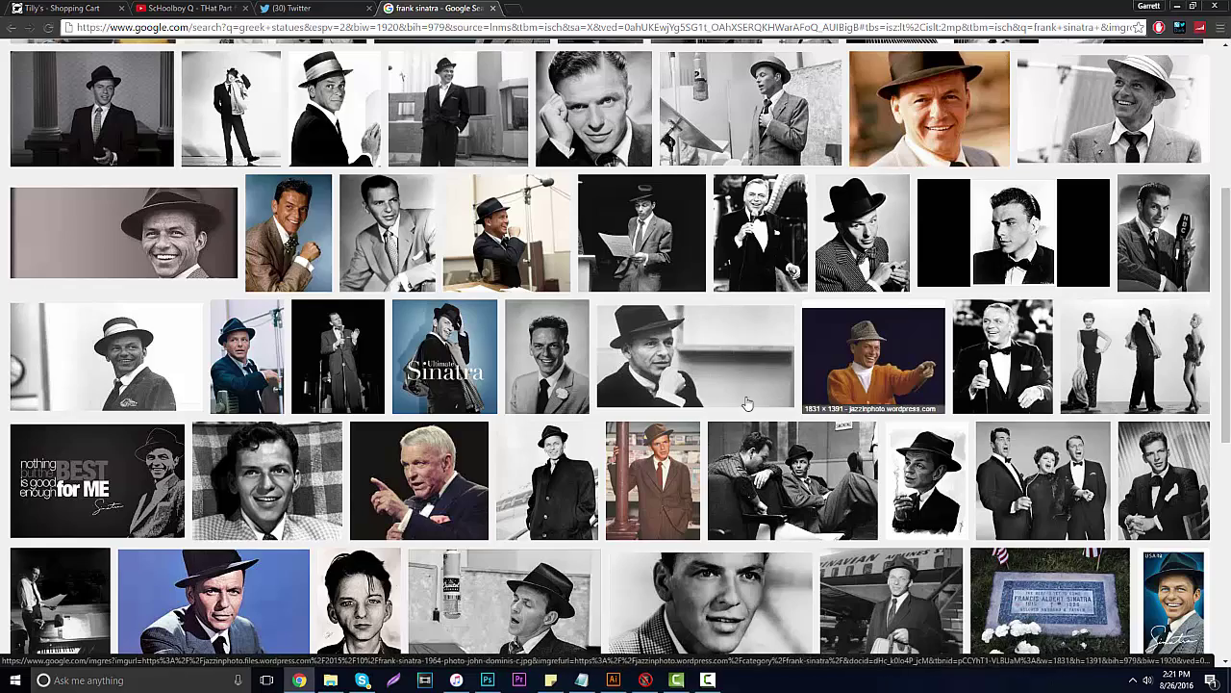
pyautogui.scroll(-1, 760, 385)
pyautogui.scroll(-3, 760, 385)
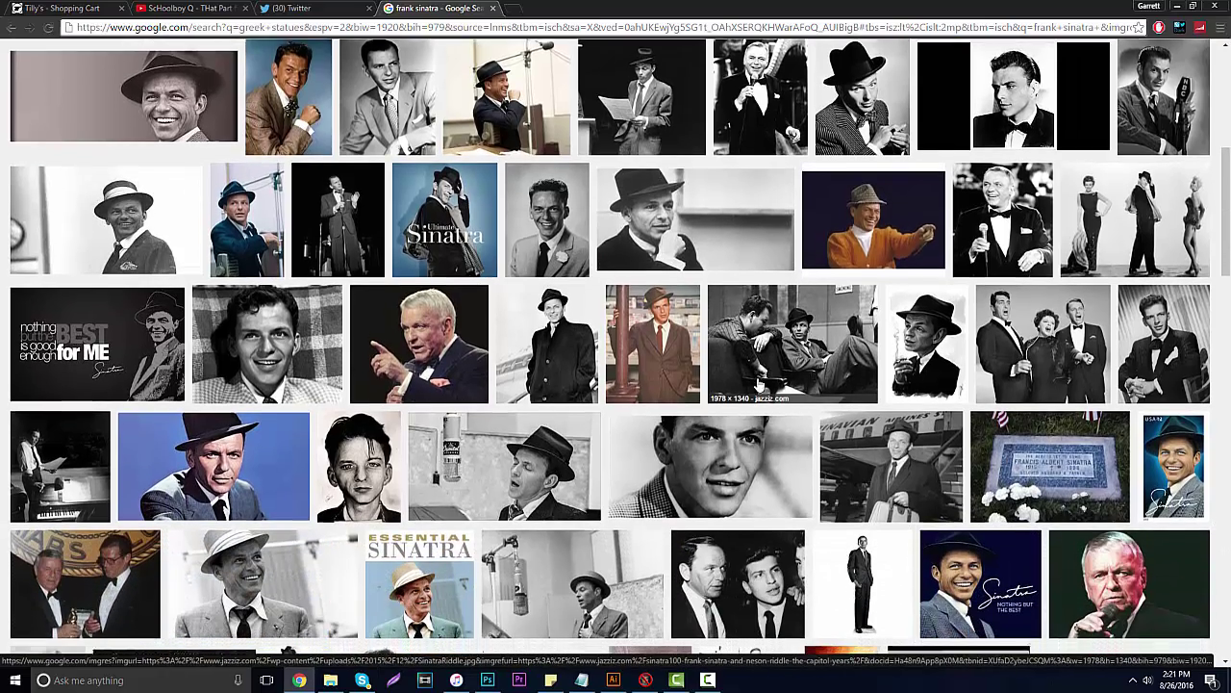
pyautogui.scroll(-1, 760, 382)
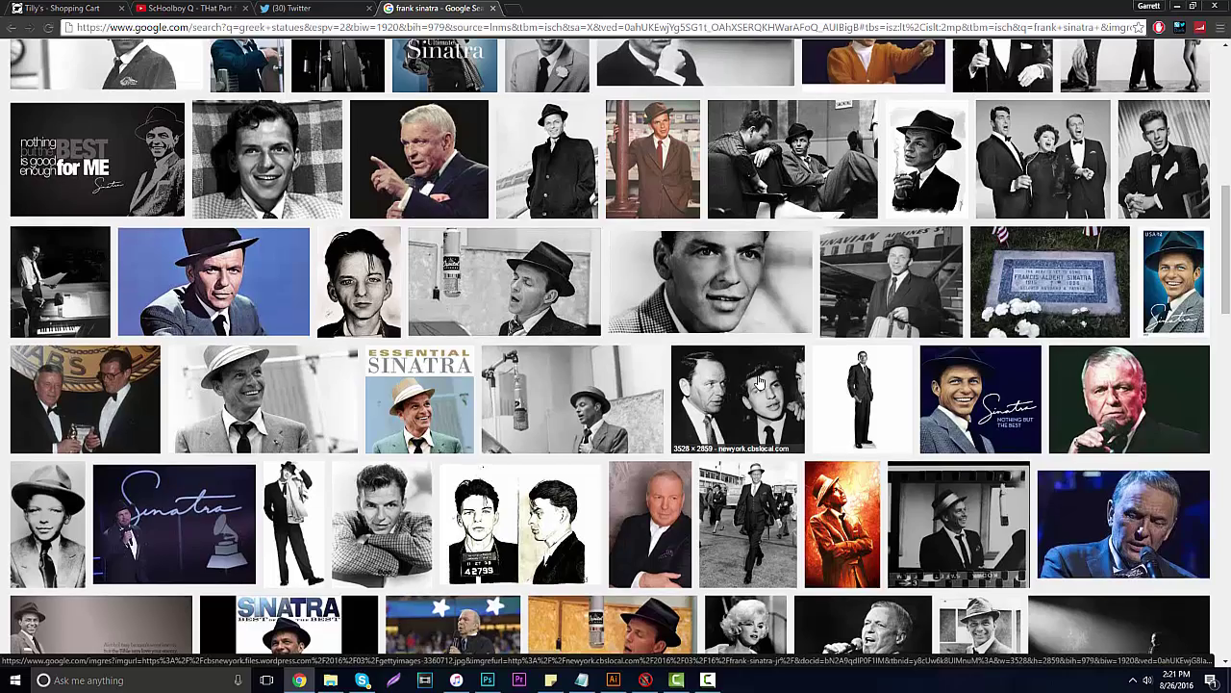
pyautogui.scroll(-1, 760, 383)
pyautogui.scroll(-2, 760, 383)
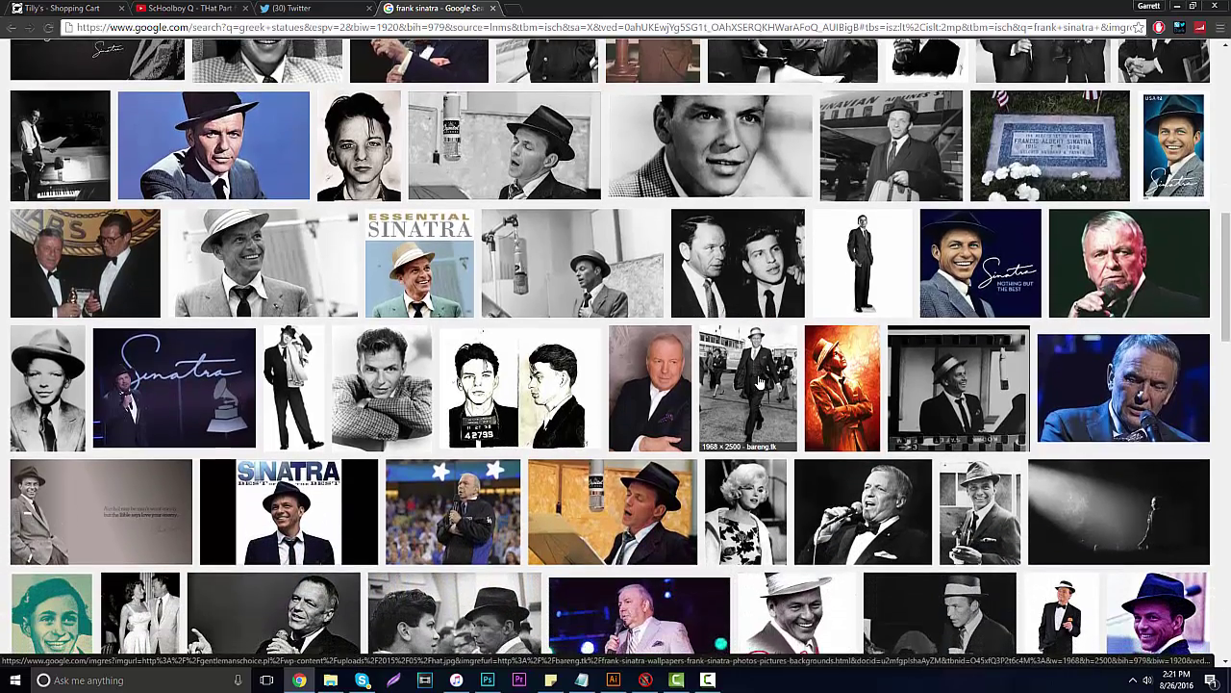
pyautogui.scroll(-1, 760, 383)
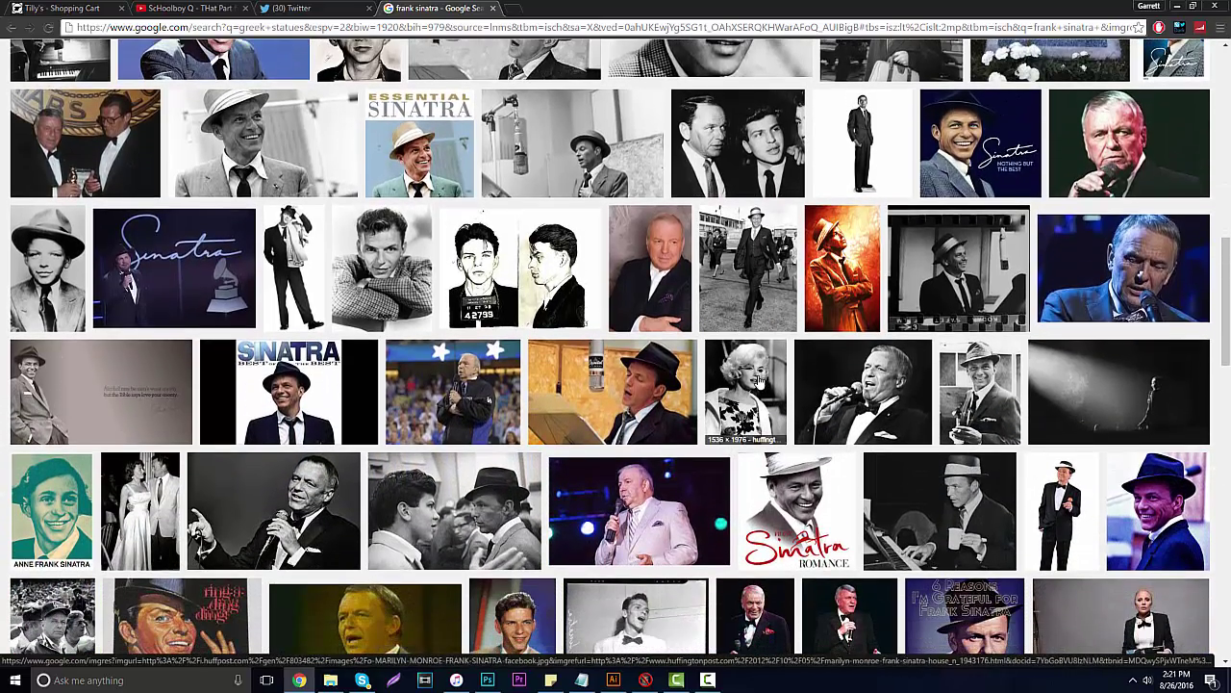
pyautogui.scroll(-1, 760, 381)
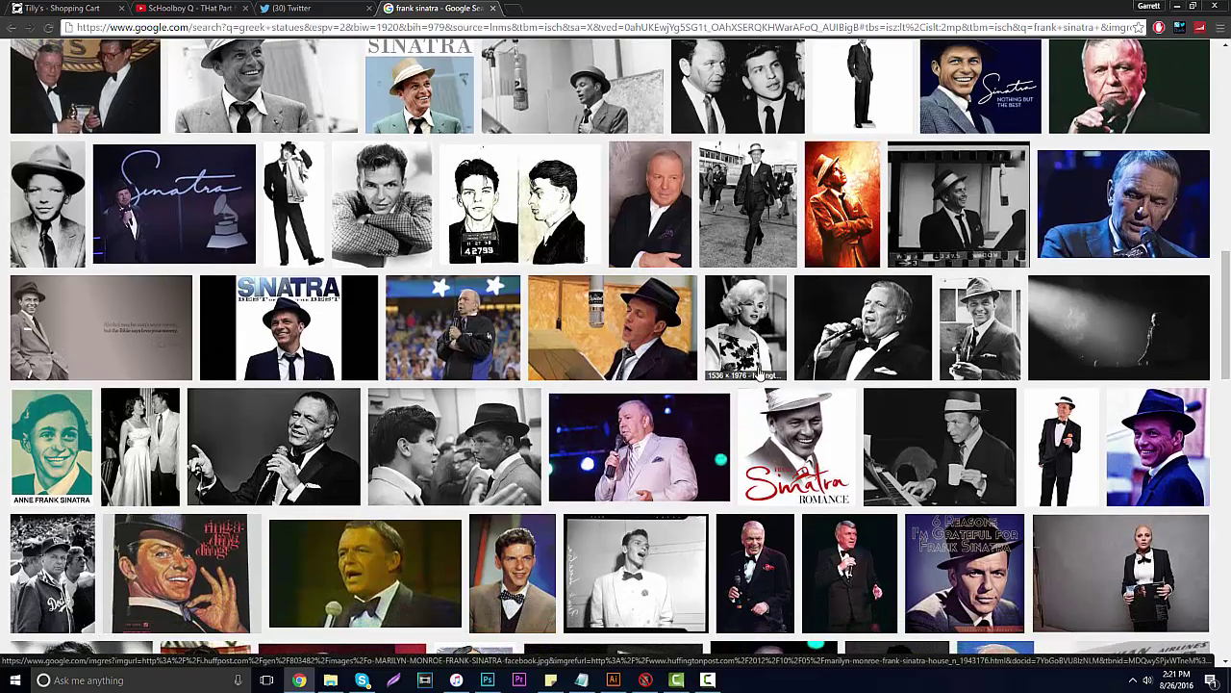
pyautogui.scroll(-3, 759, 376)
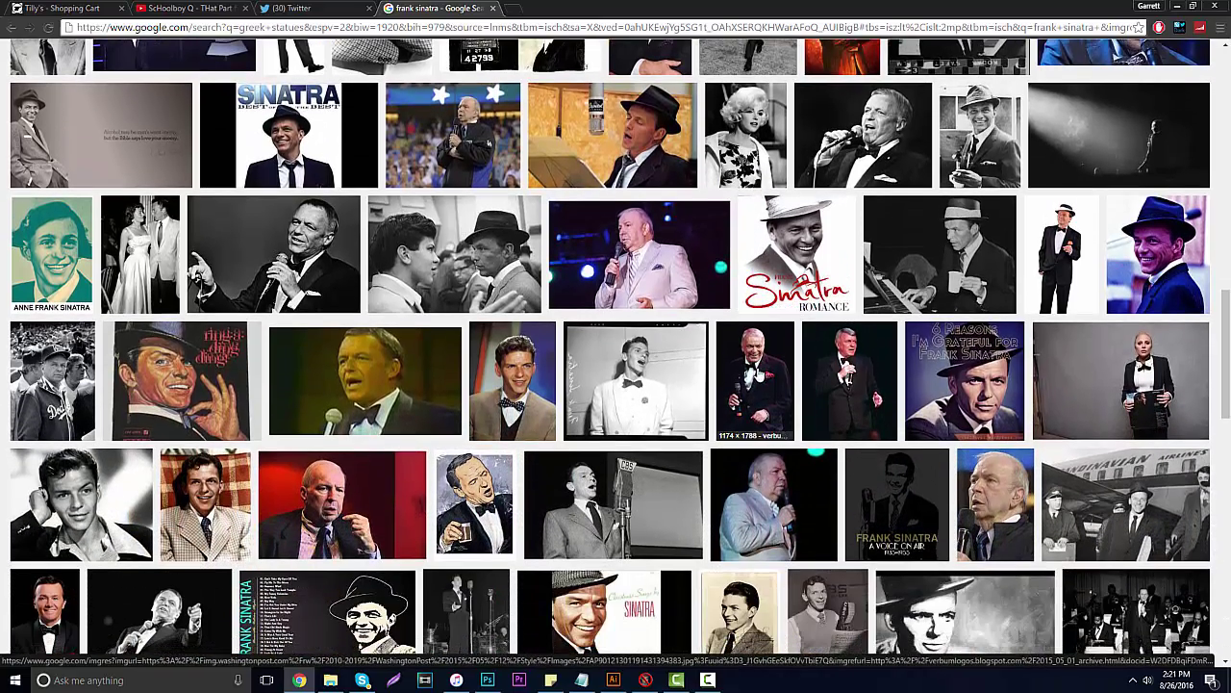
pyautogui.scroll(-2, 431, 466)
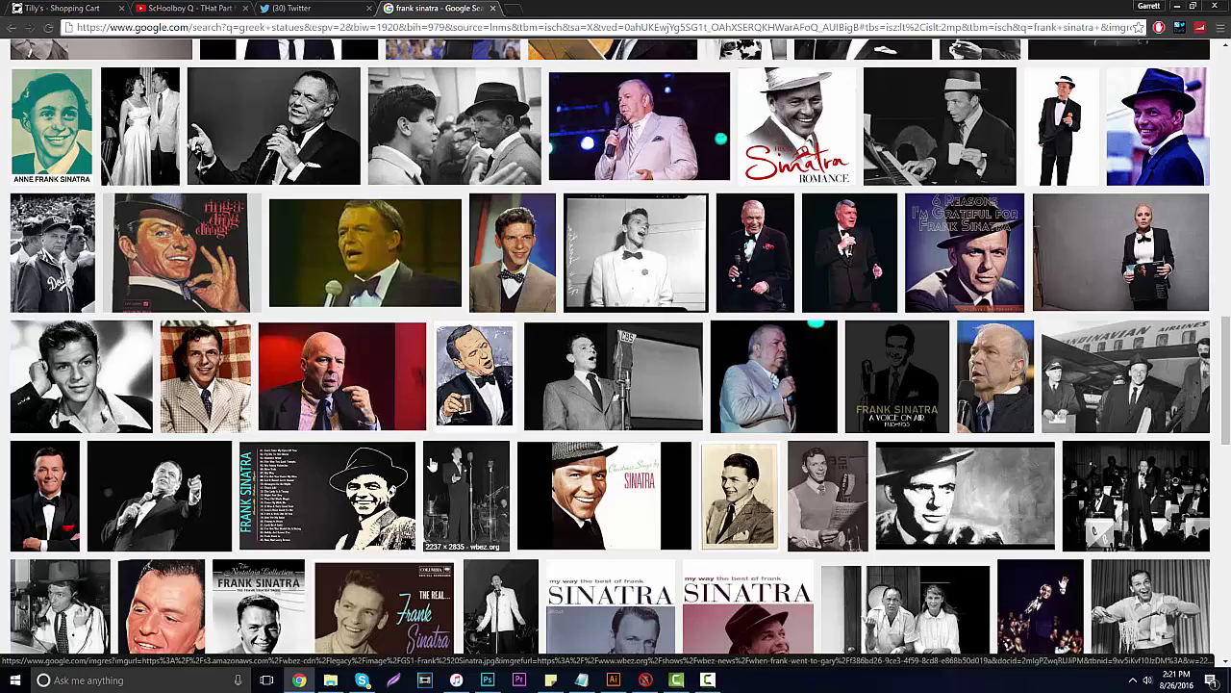
pyautogui.moveTo(1224, 344); pyautogui.dragTo(1224, 56)
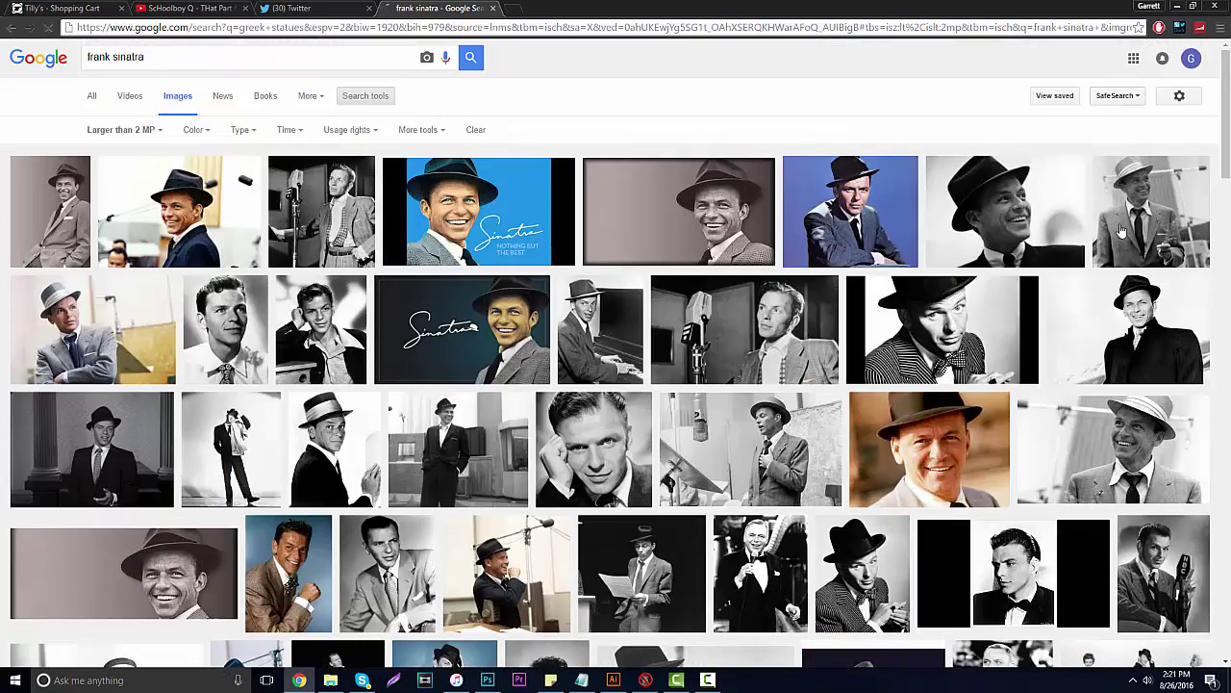
pyautogui.scroll(-1, 717, 367)
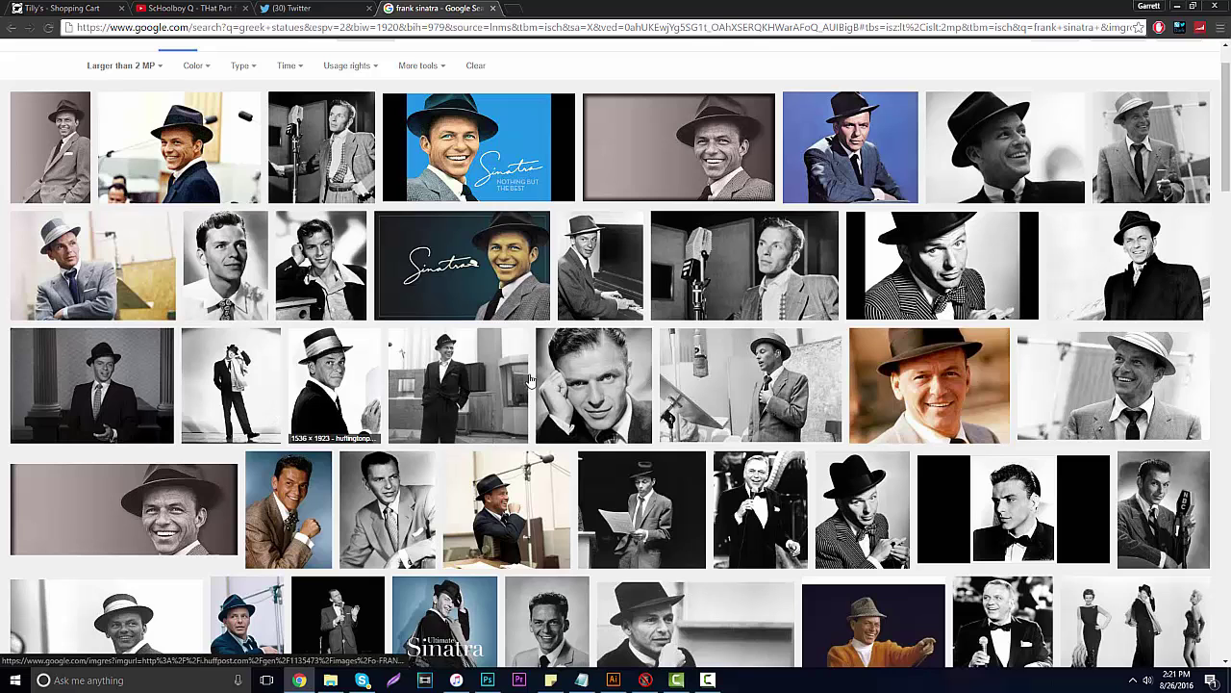
# Step: Open the microphone photo at full size and copy it
pyautogui.click(706, 374)
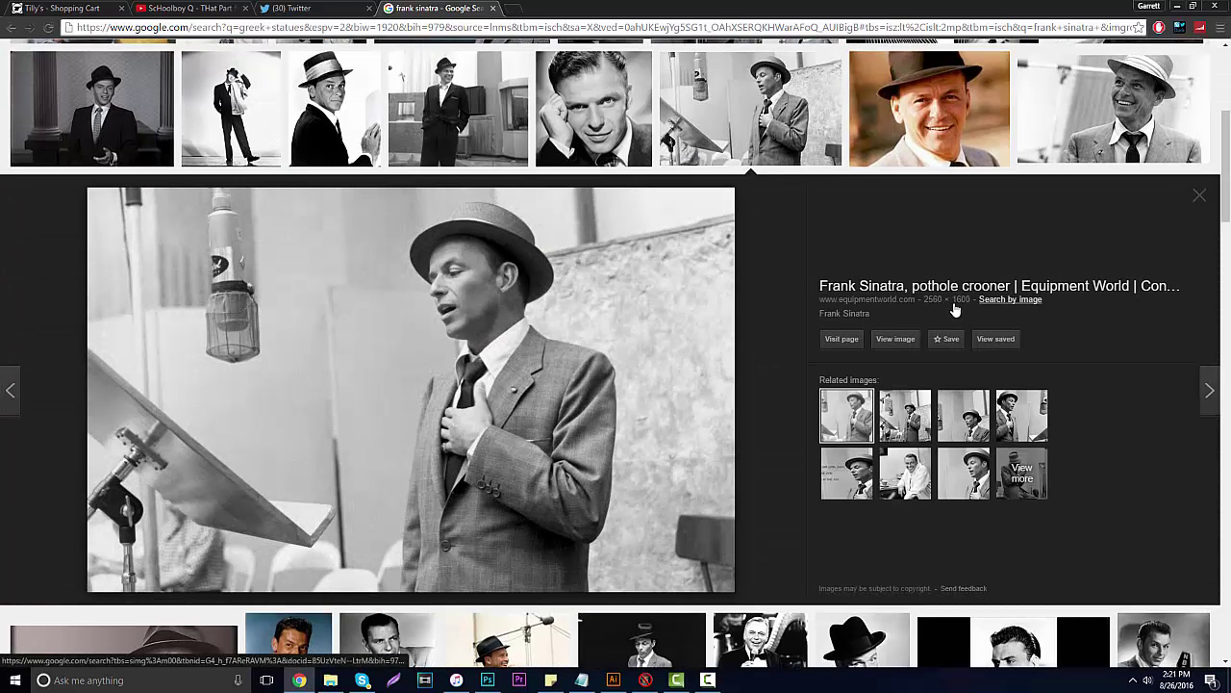
pyautogui.click(893, 343)
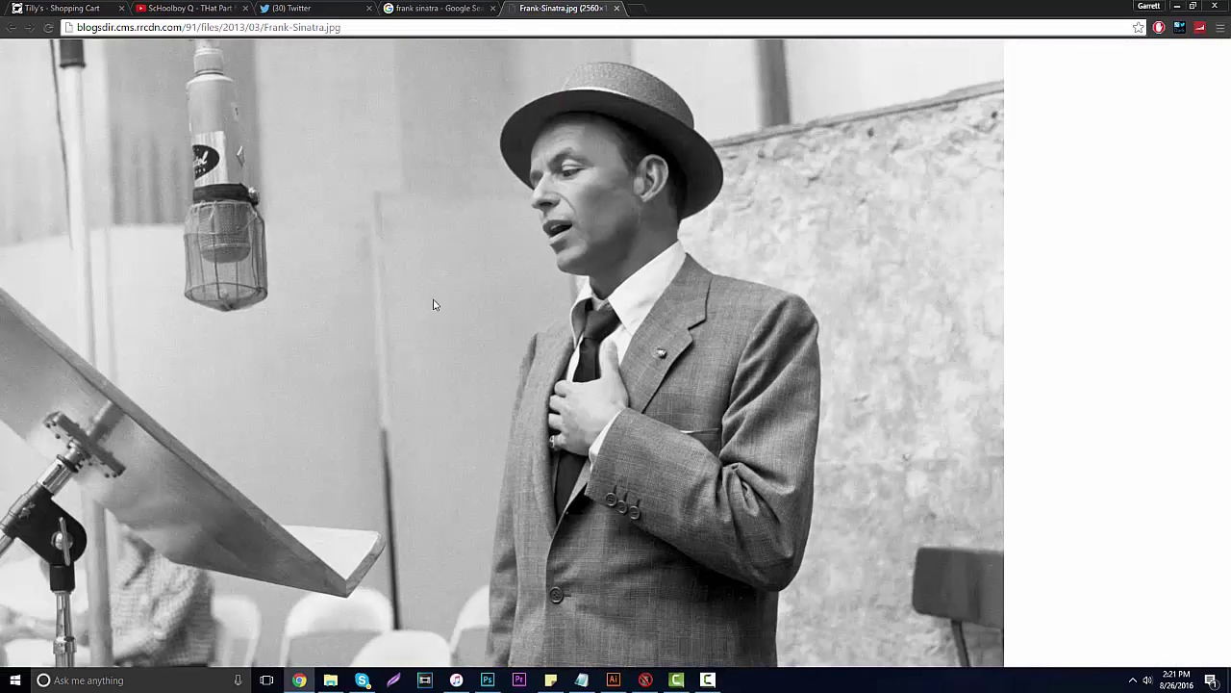
pyautogui.rightClick(433, 305)
pyautogui.click(464, 337)
pyautogui.click(487, 681)
# Step: Paste the Sinatra photo as Layer 1 and clip it to the circle
pyautogui.hotkey('ctrl', 'v')
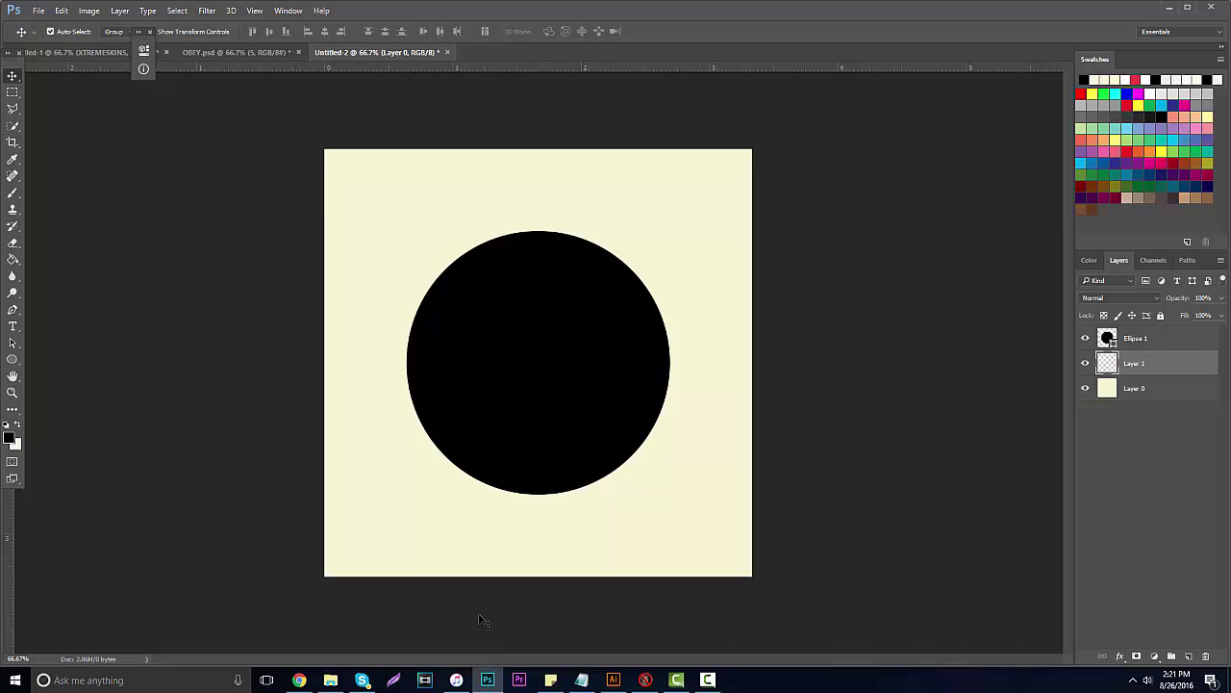
pyautogui.moveTo(1158, 369); pyautogui.dragTo(1151, 345)
pyautogui.keyDown('alt'); pyautogui.click(1152, 345); pyautogui.keyUp('alt')
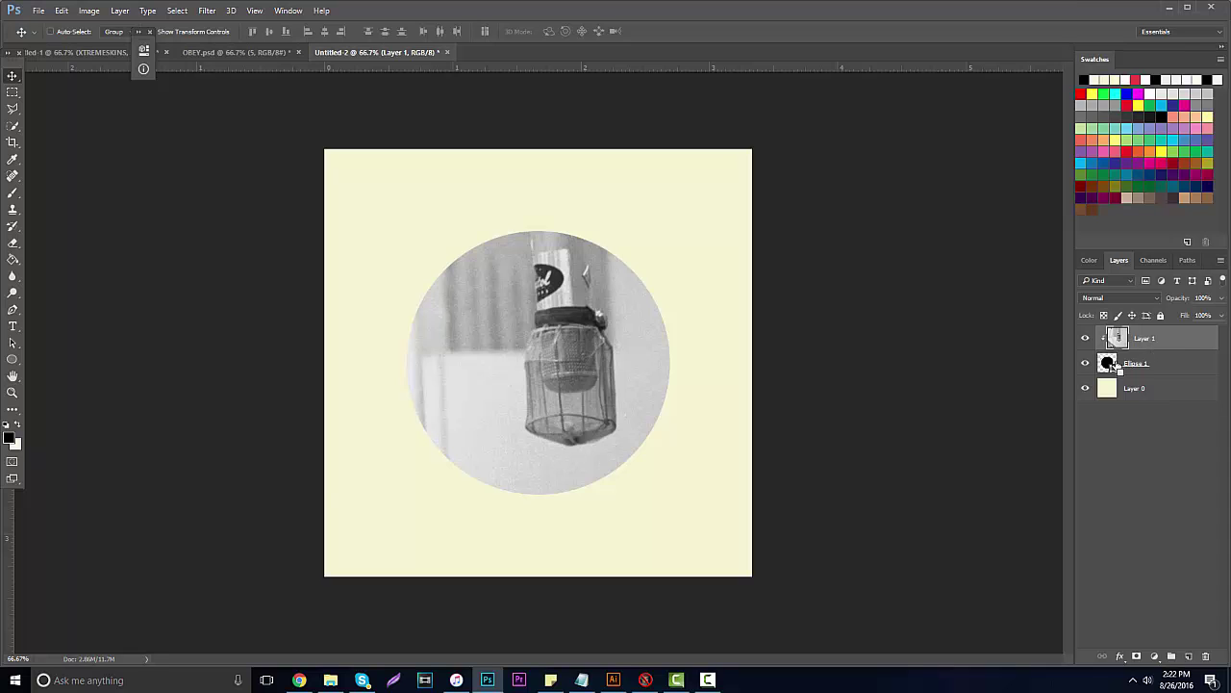
# Step: Scale the photo to about 40% and position Sinatra so he fills the circle
pyautogui.hotkey('ctrl', 't')
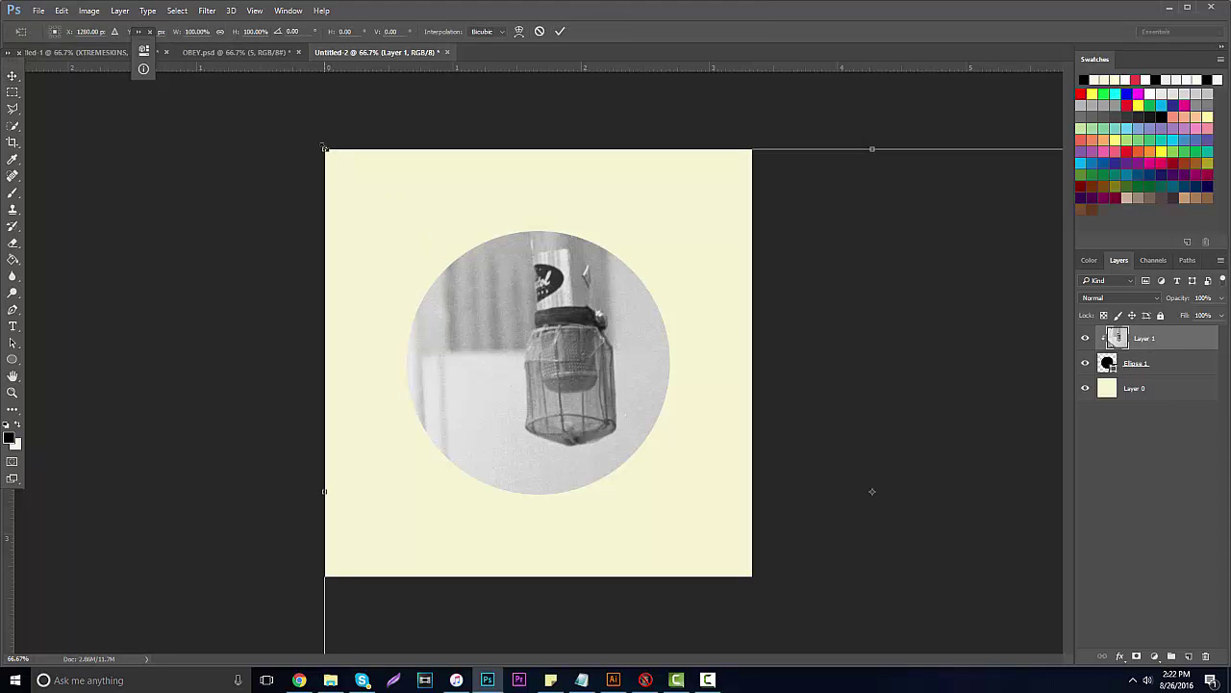
pyautogui.moveTo(325, 148); pyautogui.dragTo(648, 362)
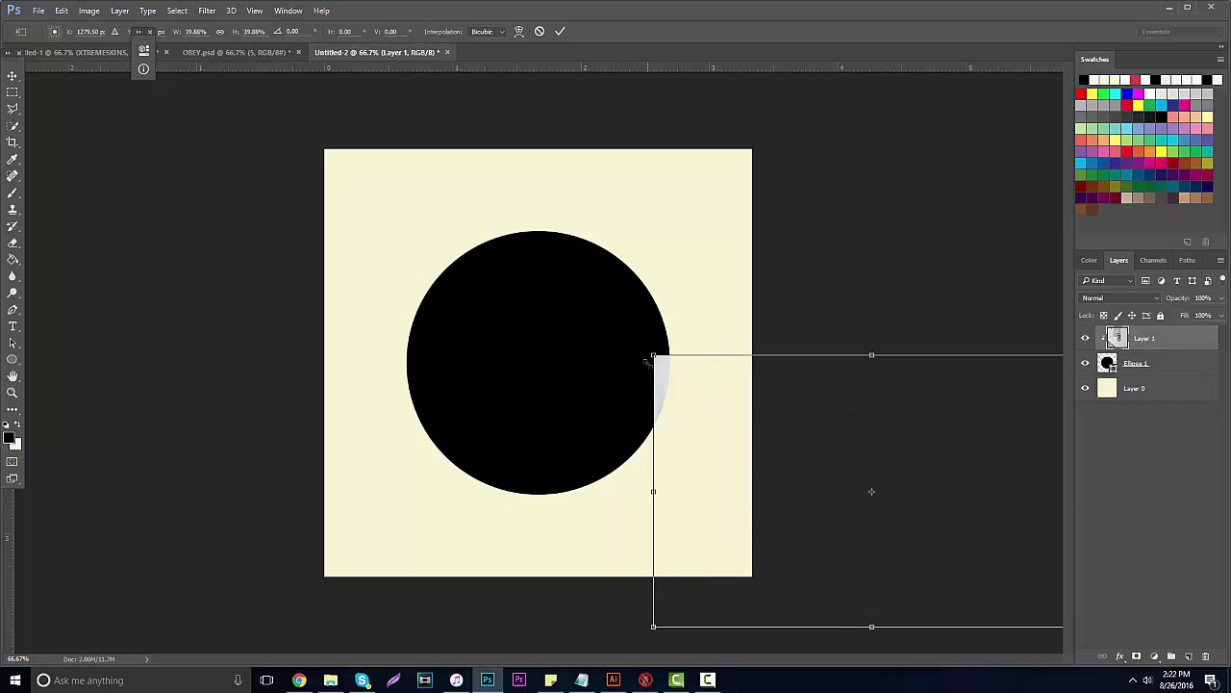
pyautogui.moveTo(802, 442); pyautogui.dragTo(459, 309)
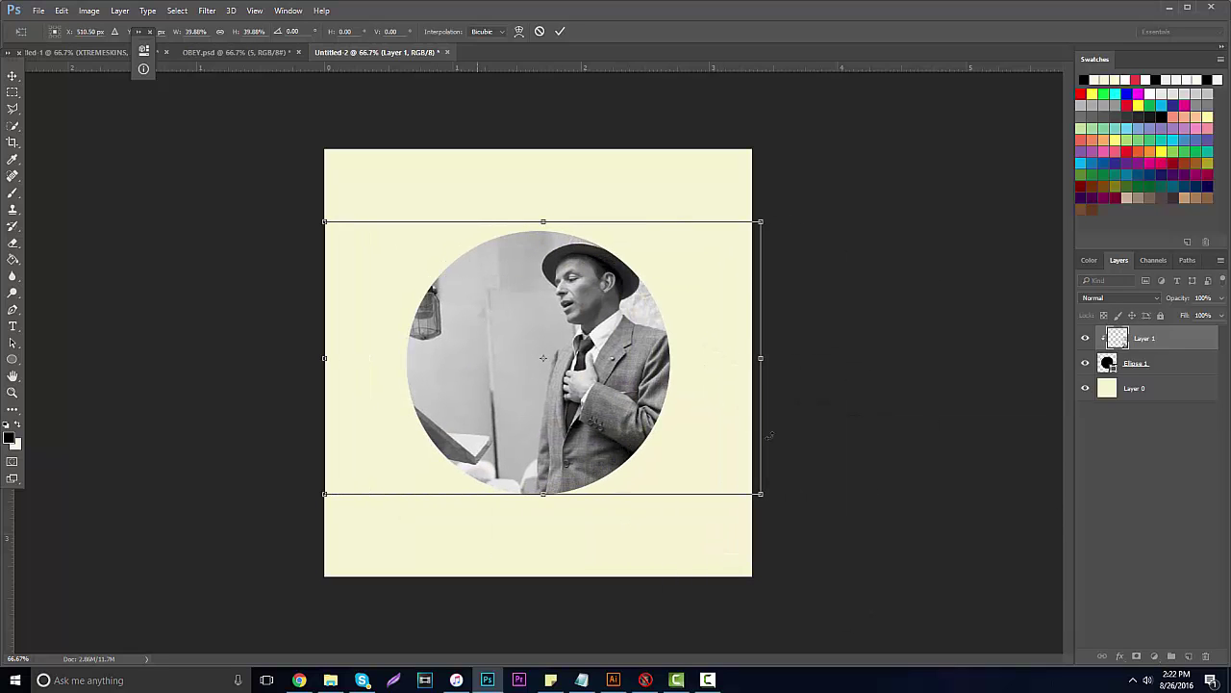
pyautogui.moveTo(760, 494); pyautogui.dragTo(772, 501)
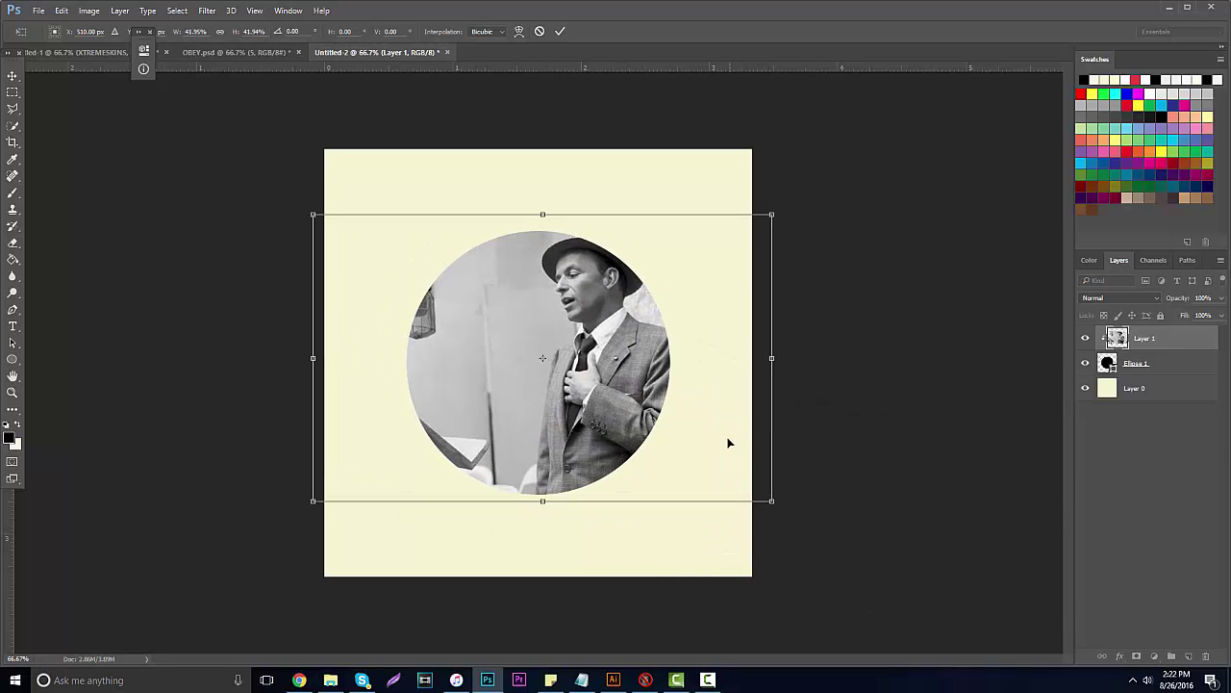
pyautogui.moveTo(694, 401); pyautogui.dragTo(712, 413)
pyautogui.moveTo(783, 505); pyautogui.dragTo(740, 480)
pyautogui.moveTo(700, 432); pyautogui.dragTo(699, 443)
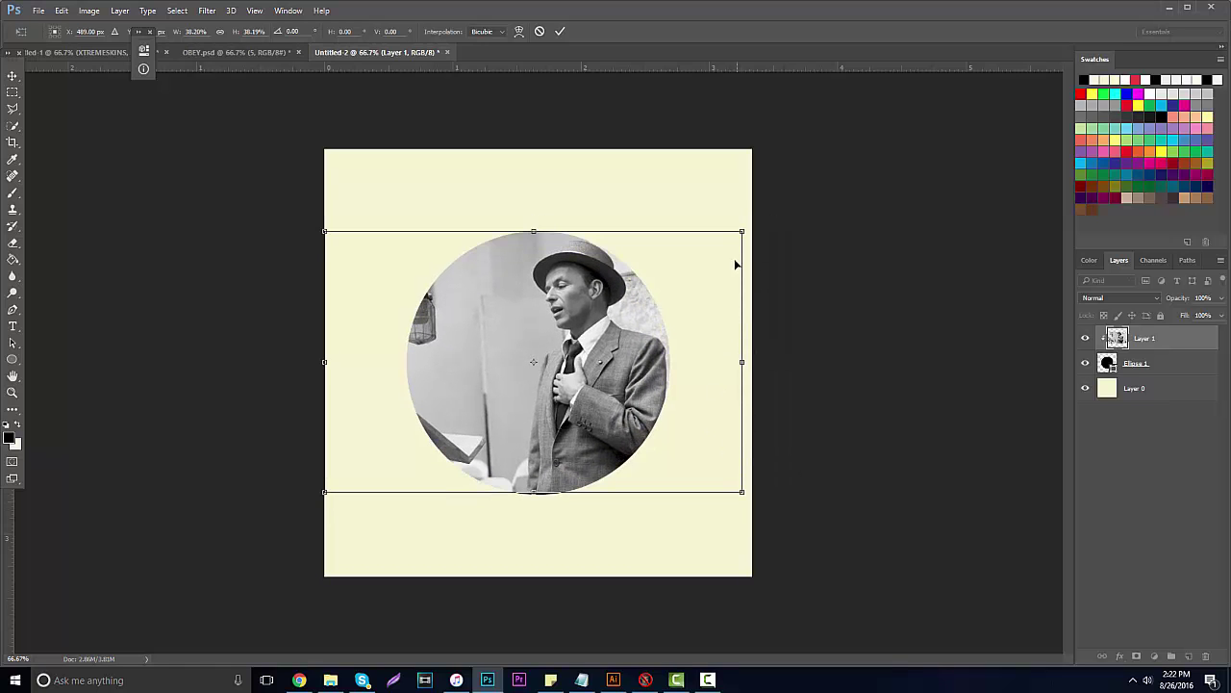
pyautogui.moveTo(745, 227); pyautogui.dragTo(712, 256)
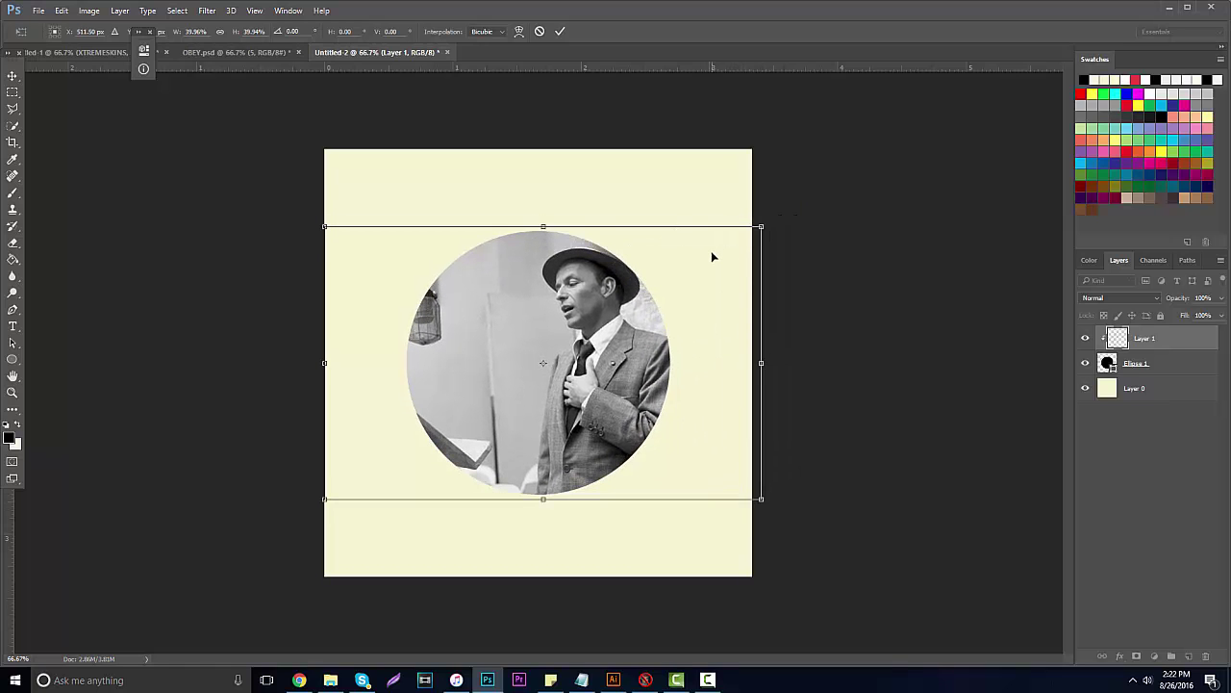
pyautogui.press('Return')
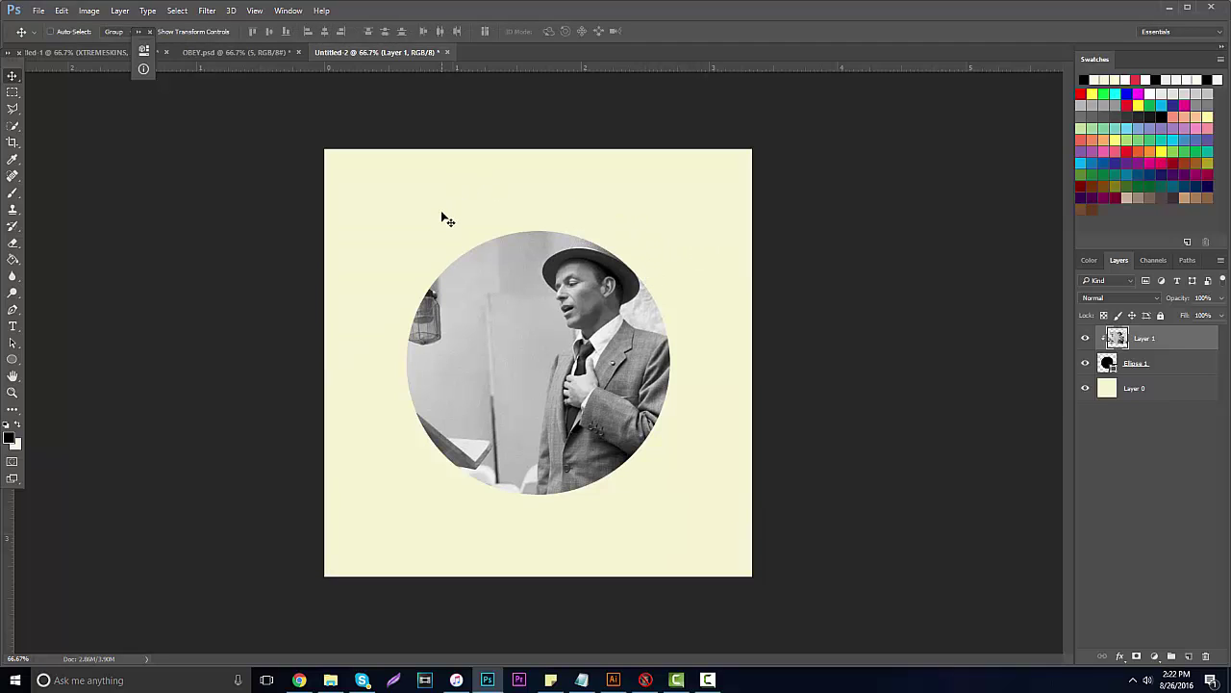
# Step: Flip the Sinatra photo horizontally
pyautogui.click(60, 10)
pyautogui.moveTo(200, 274)
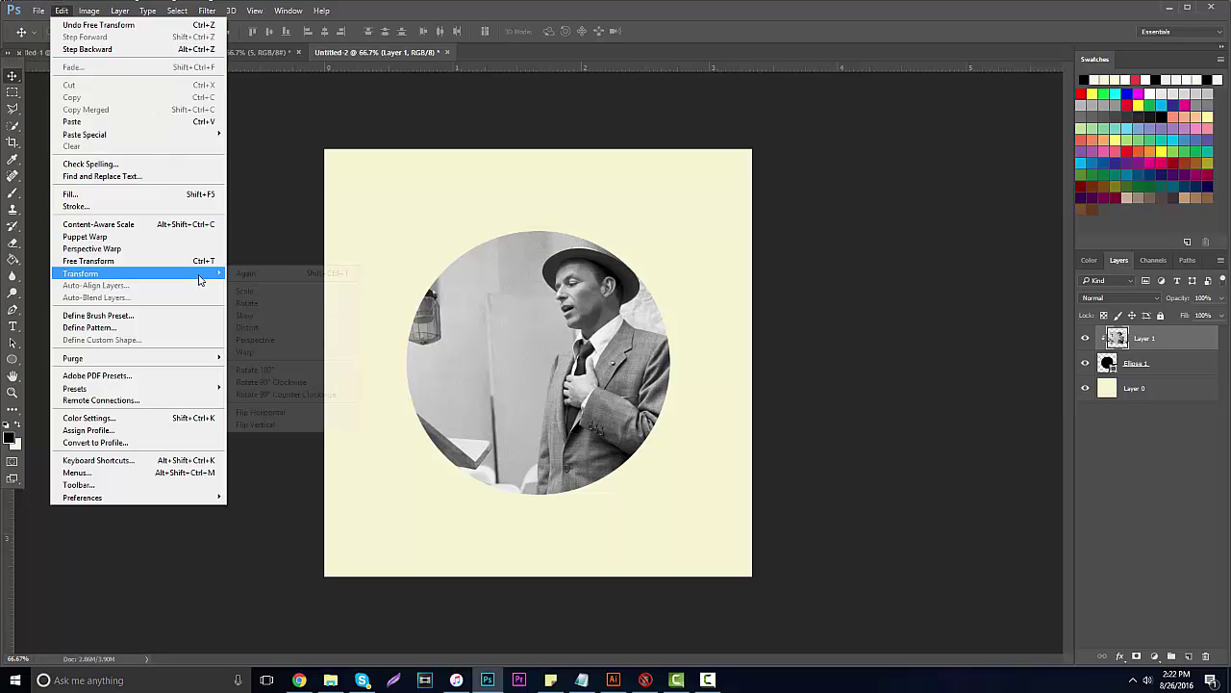
pyautogui.click(262, 412)
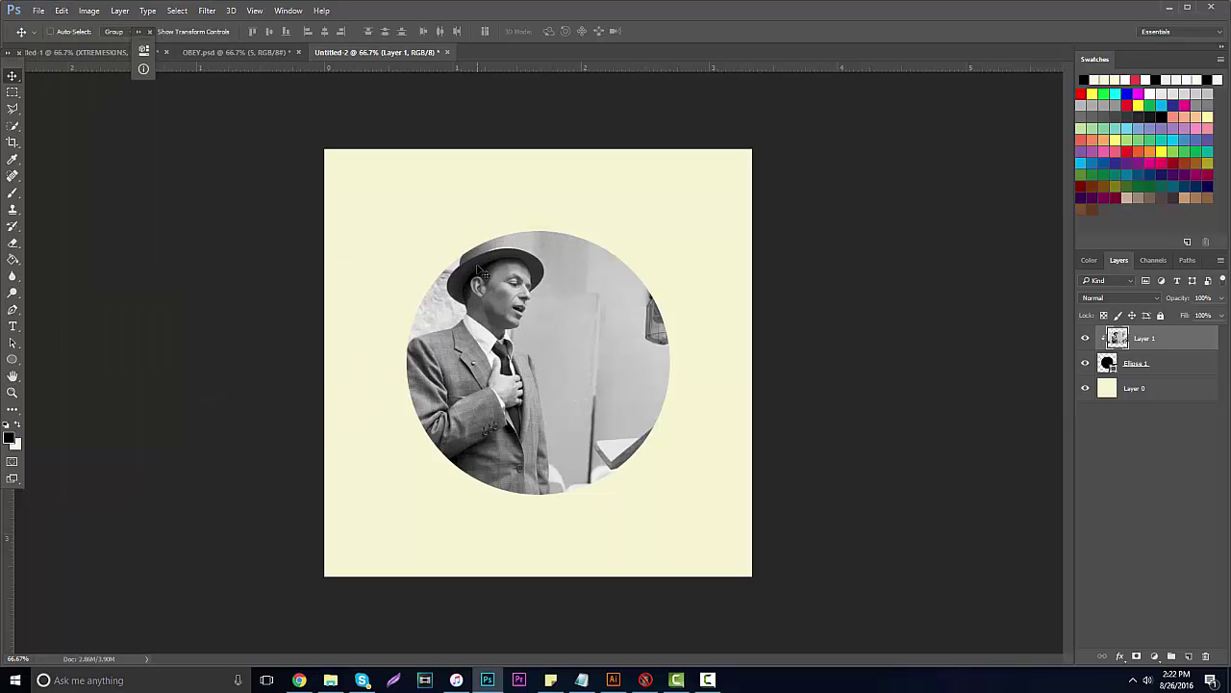
# Step: Duplicate the photo layer, fade the copy to 41% opacity, and nudge both up slightly
pyautogui.press('ctrl')
pyautogui.hotkey('ctrl', 'j')
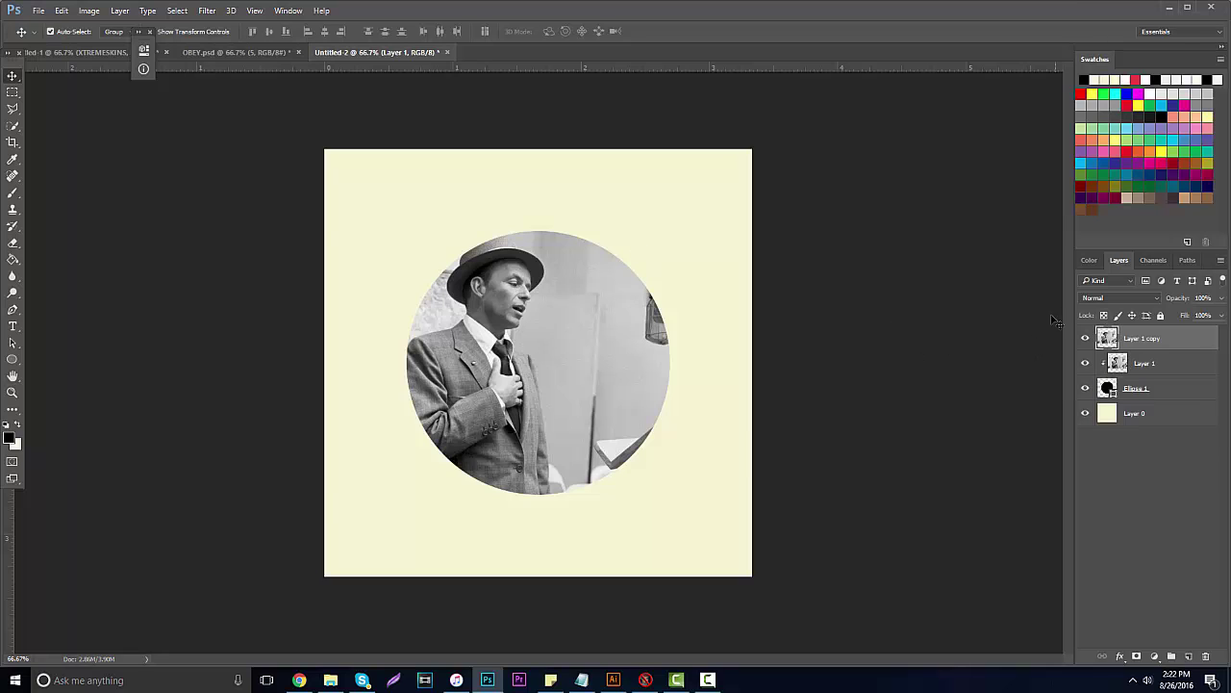
pyautogui.click(1222, 297)
pyautogui.moveTo(1214, 314); pyautogui.dragTo(1186, 315)
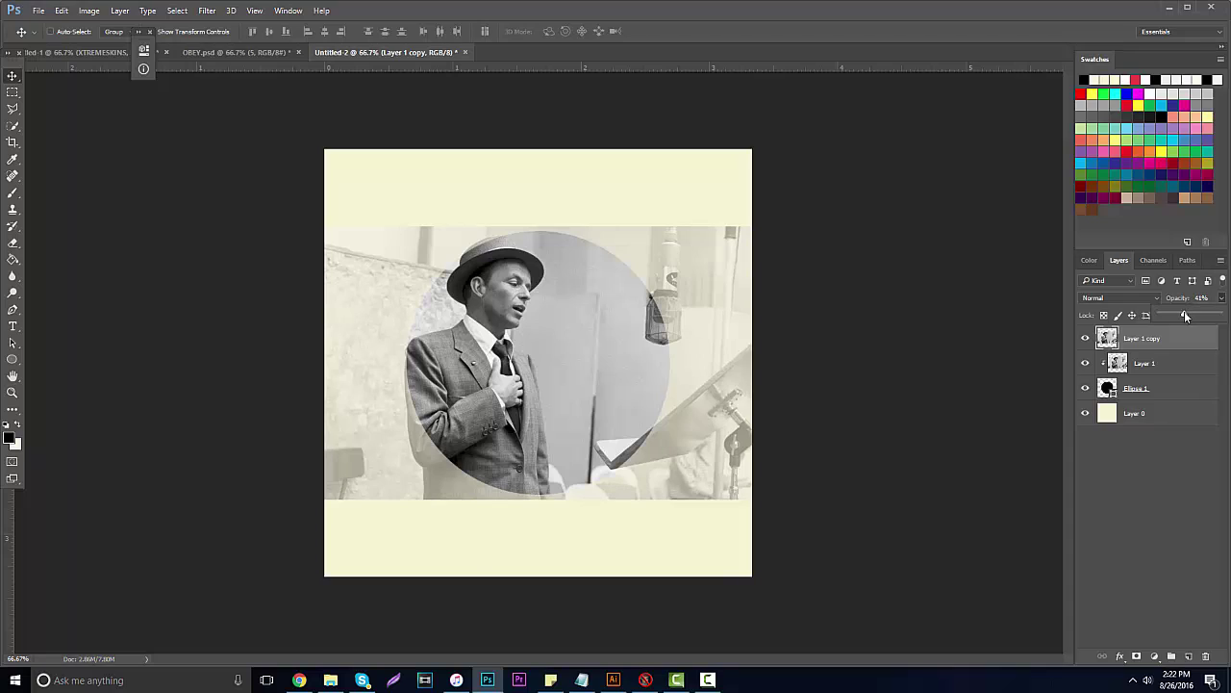
pyautogui.keyDown('shift'); pyautogui.click(1159, 366); pyautogui.keyUp('shift')
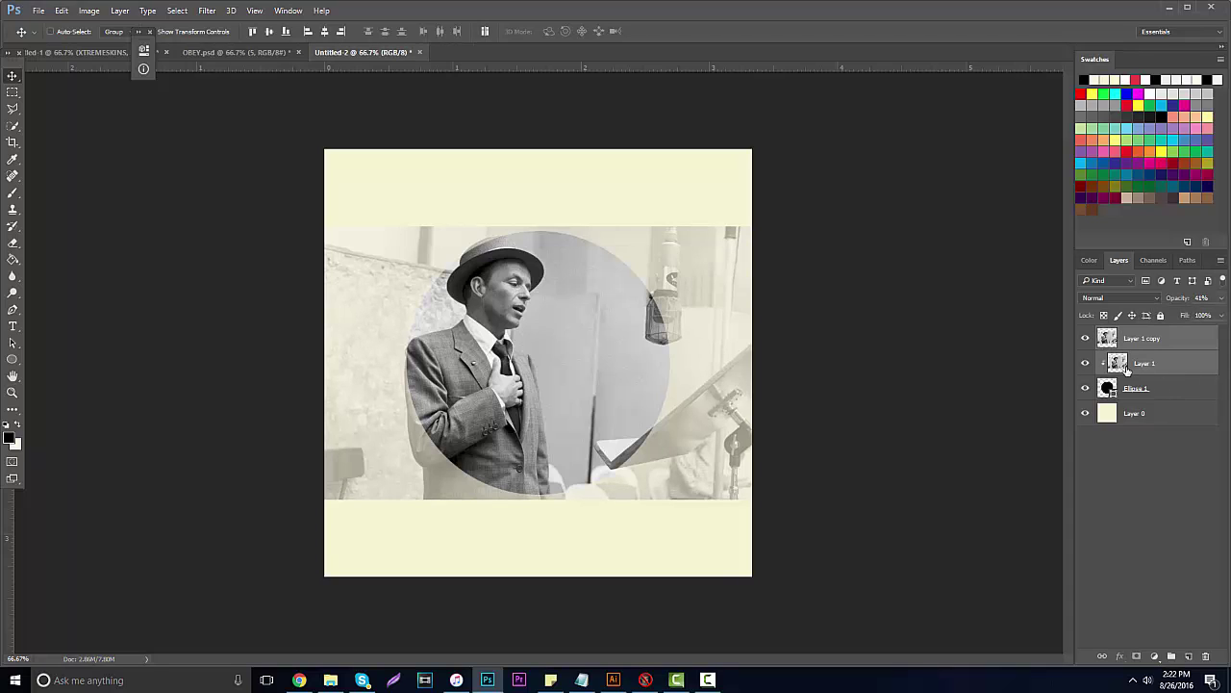
pyautogui.moveTo(494, 282); pyautogui.dragTo(492, 277)
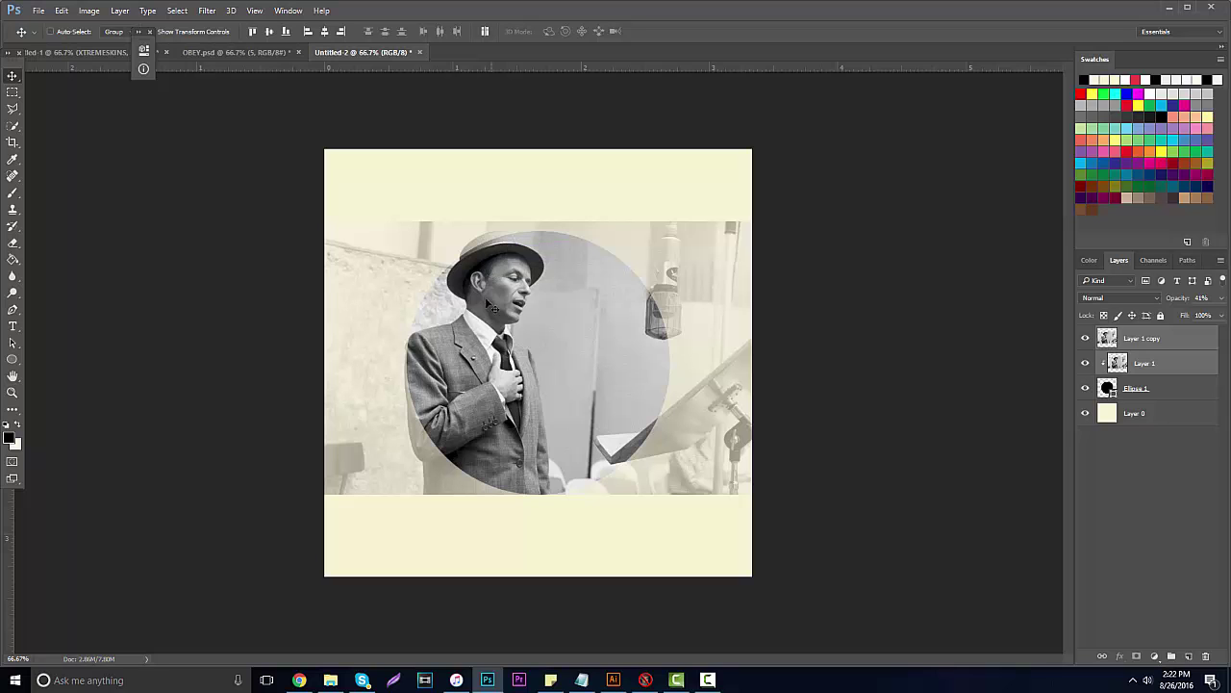
# Step: Zoom in on the hat and trace the crown's outline with the Pen tool
pyautogui.click(12, 392)
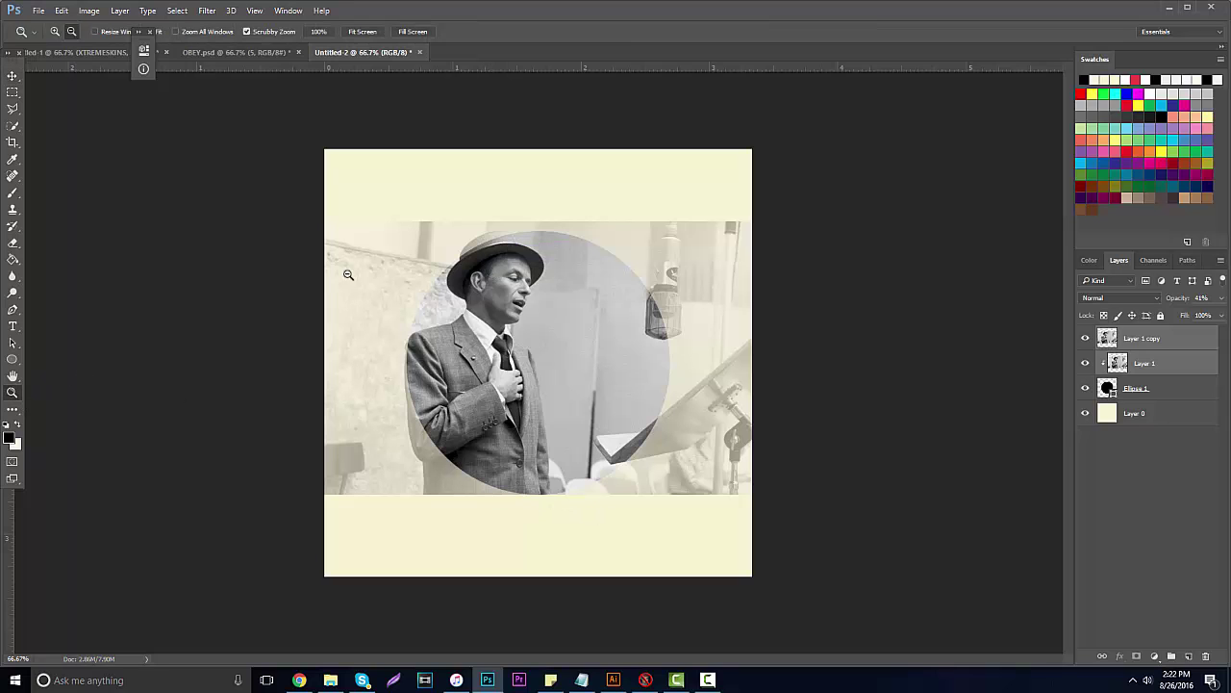
pyautogui.moveTo(516, 263); pyautogui.dragTo(593, 274)
pyautogui.click(1193, 345)
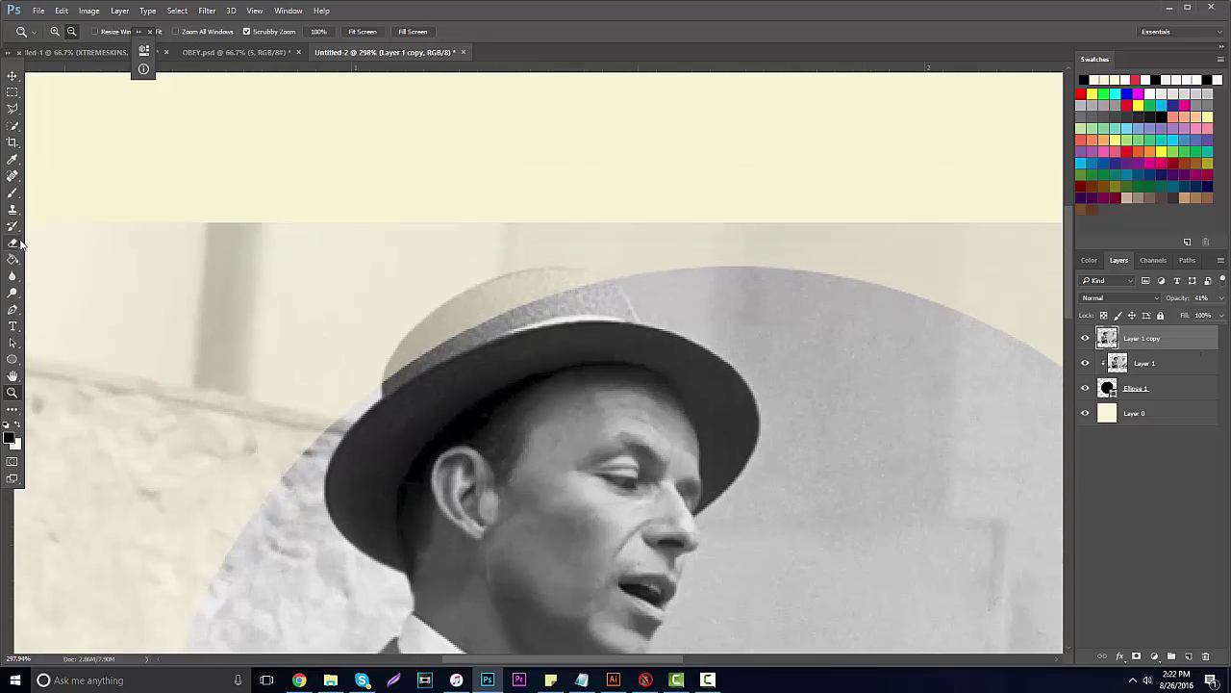
pyautogui.click(14, 310)
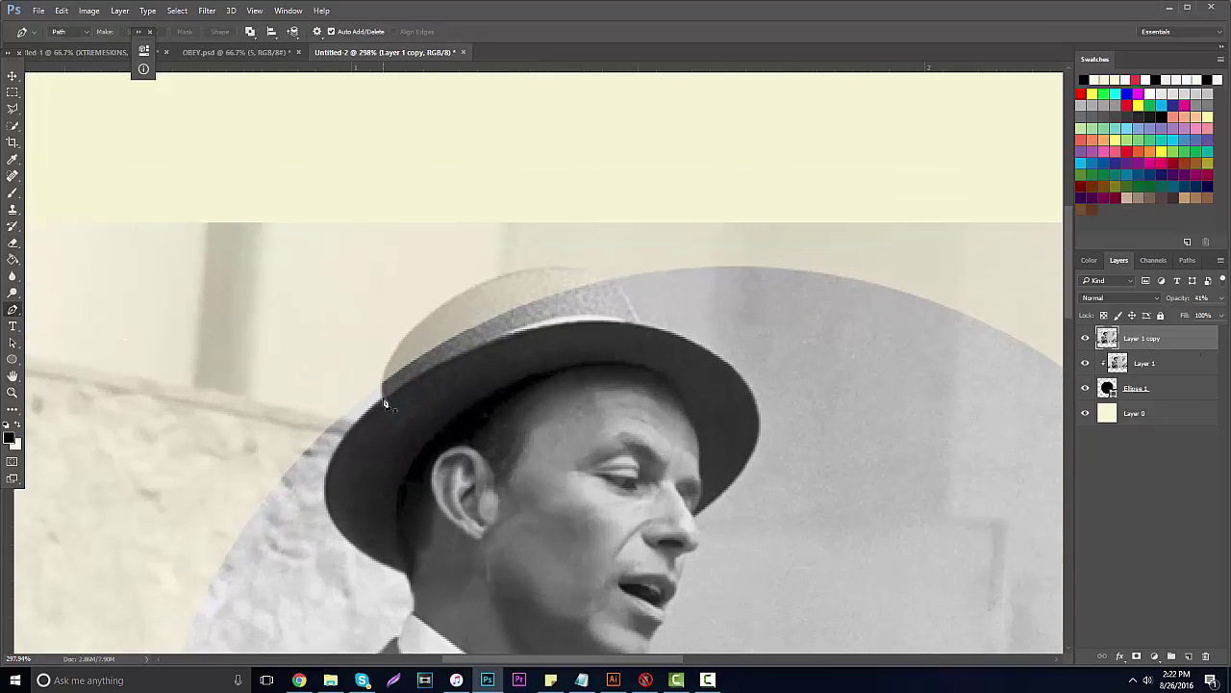
pyautogui.moveTo(446, 304); pyautogui.dragTo(510, 261)
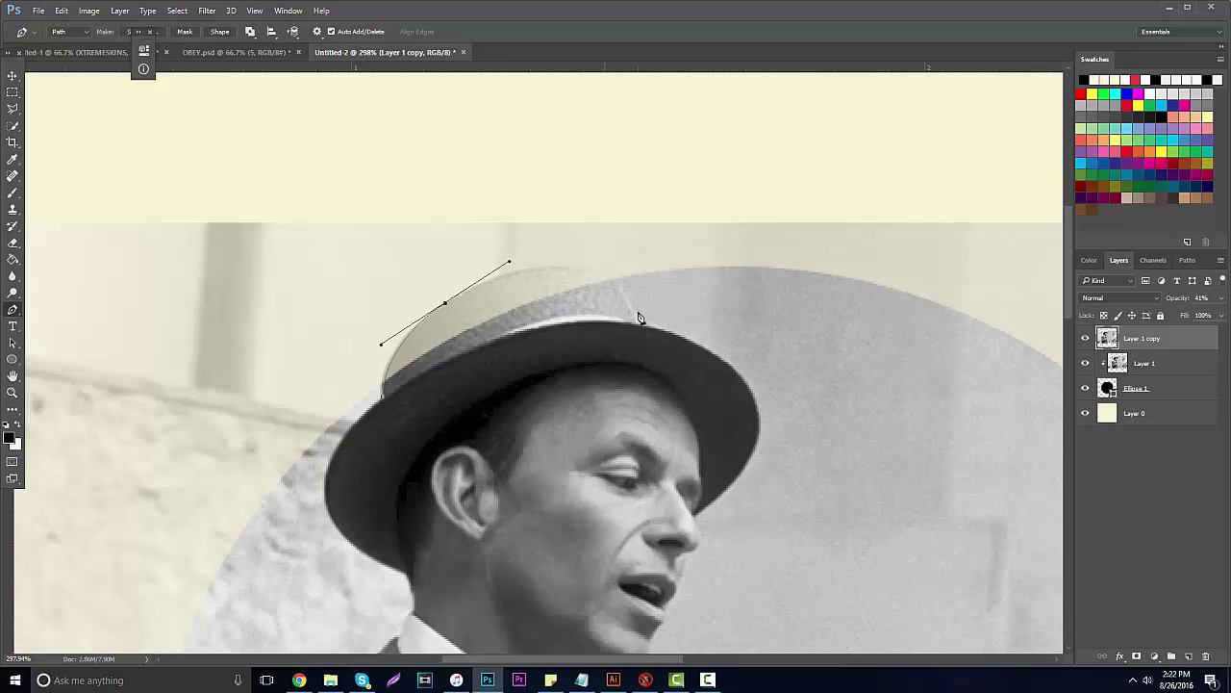
pyautogui.click(618, 281)
pyautogui.hotkey('ctrl', 'z')
pyautogui.moveTo(584, 269); pyautogui.dragTo(647, 344)
pyautogui.keyDown('alt'); pyautogui.click(580, 270); pyautogui.keyUp('alt')
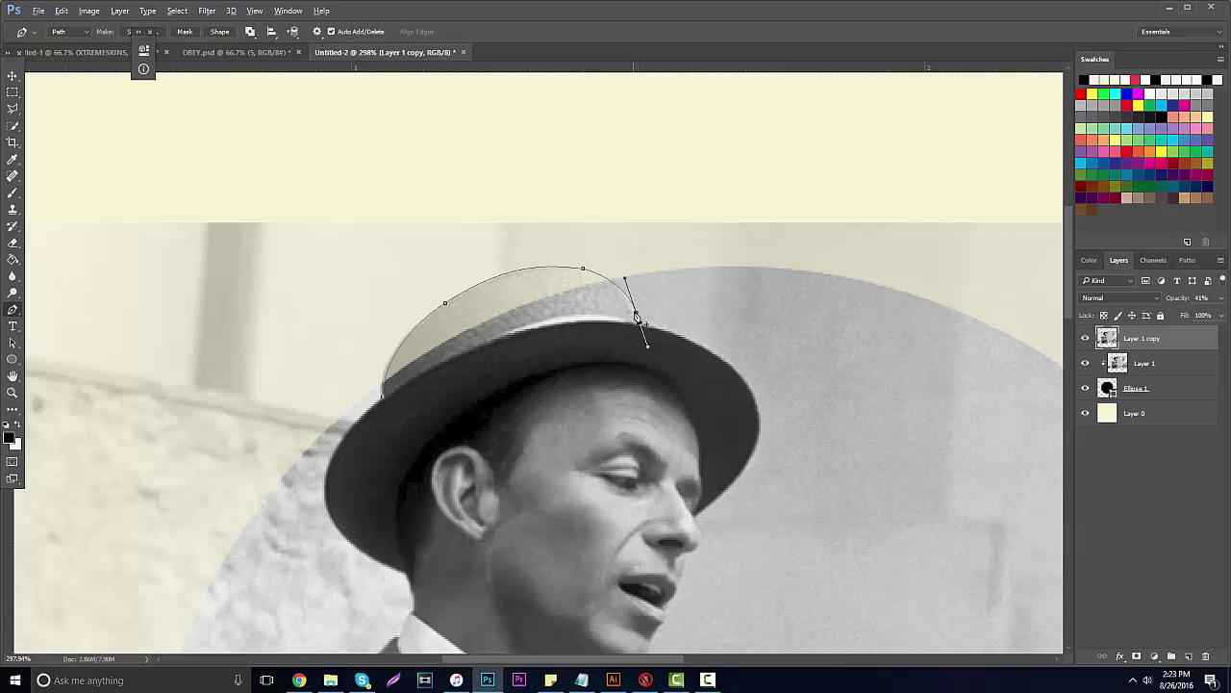
pyautogui.keyDown('alt'); pyautogui.click(636, 314); pyautogui.keyUp('alt')
pyautogui.click(460, 354)
pyautogui.click(388, 396)
# Step: Convert the hat path to a selection and fill it with grey on a new layer
pyautogui.rightClick(435, 352)
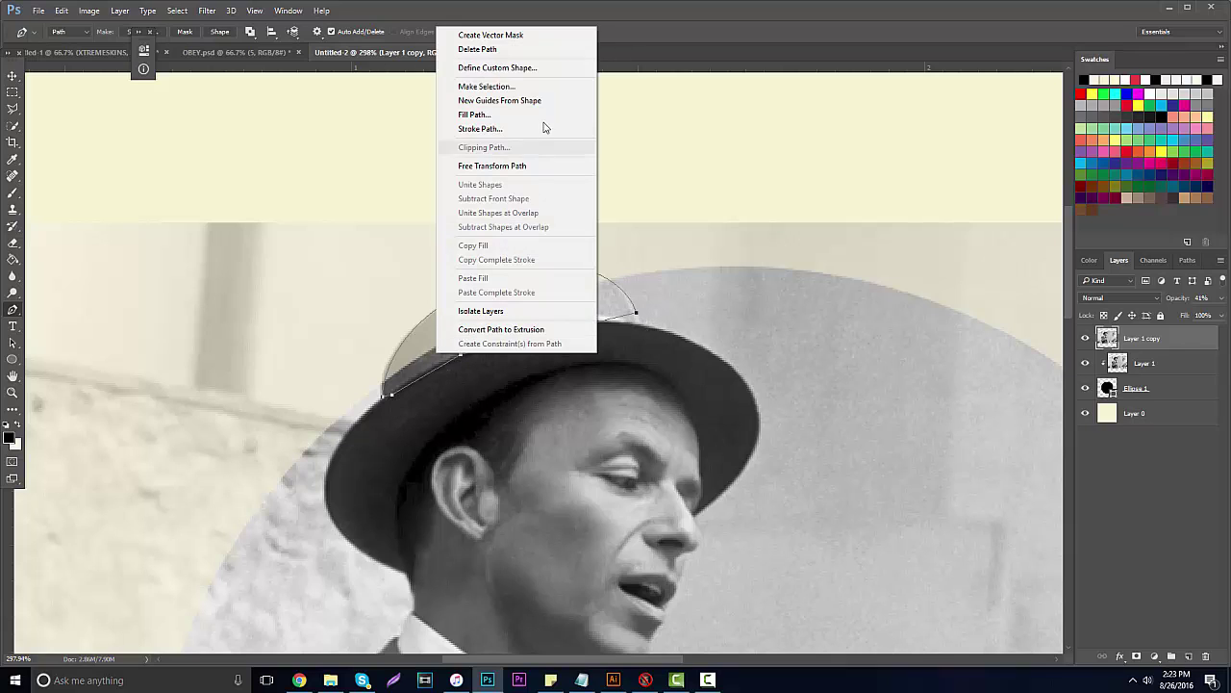
pyautogui.click(537, 87)
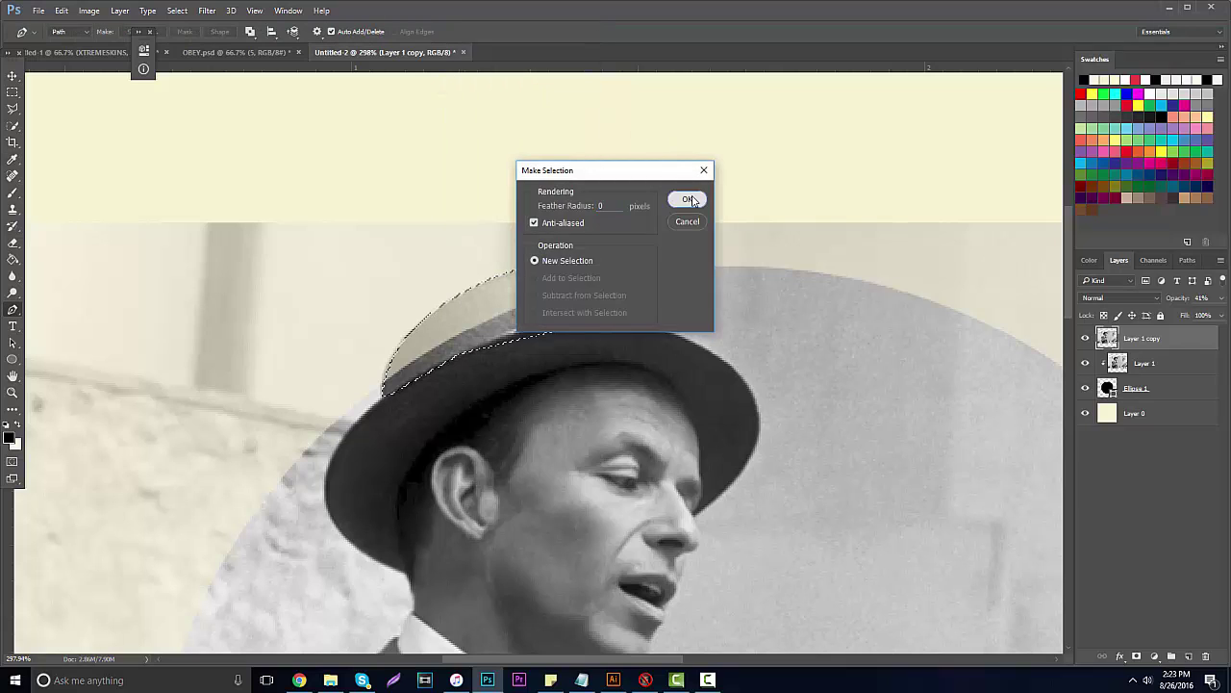
pyautogui.click(685, 201)
pyautogui.hotkey('ctrl', 'shift', 'alt', 'n')
pyautogui.hotkey('alt', 'BackSpace')
pyautogui.hotkey('ctrl', 'd')
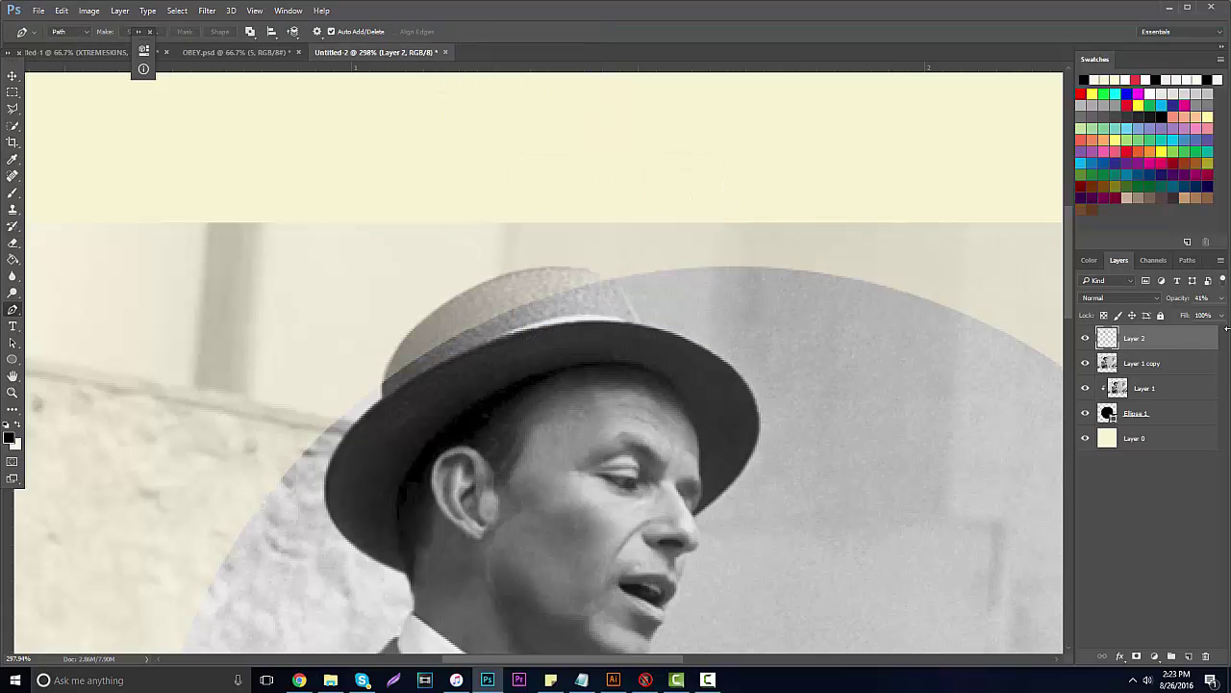
# Step: Set the grey hat patch to 100% opacity, hide the faded copy, and zoom out
pyautogui.click(1223, 299)
pyautogui.moveTo(1185, 315); pyautogui.dragTo(1219, 314)
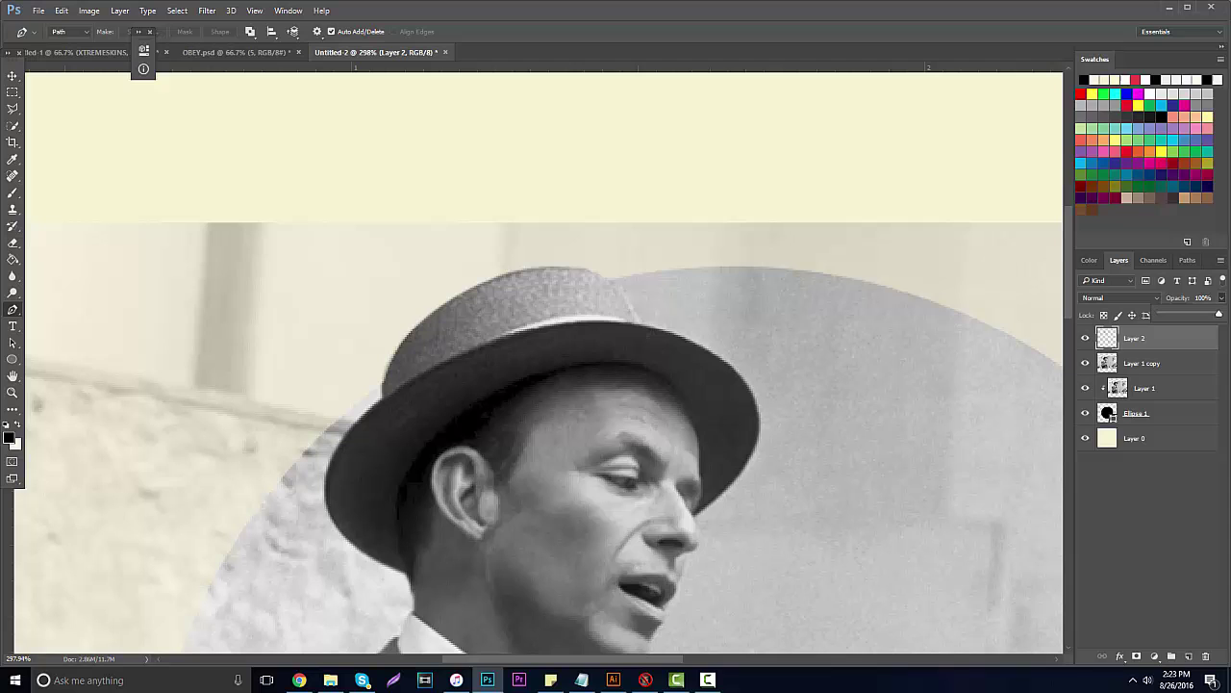
pyautogui.click(1086, 364)
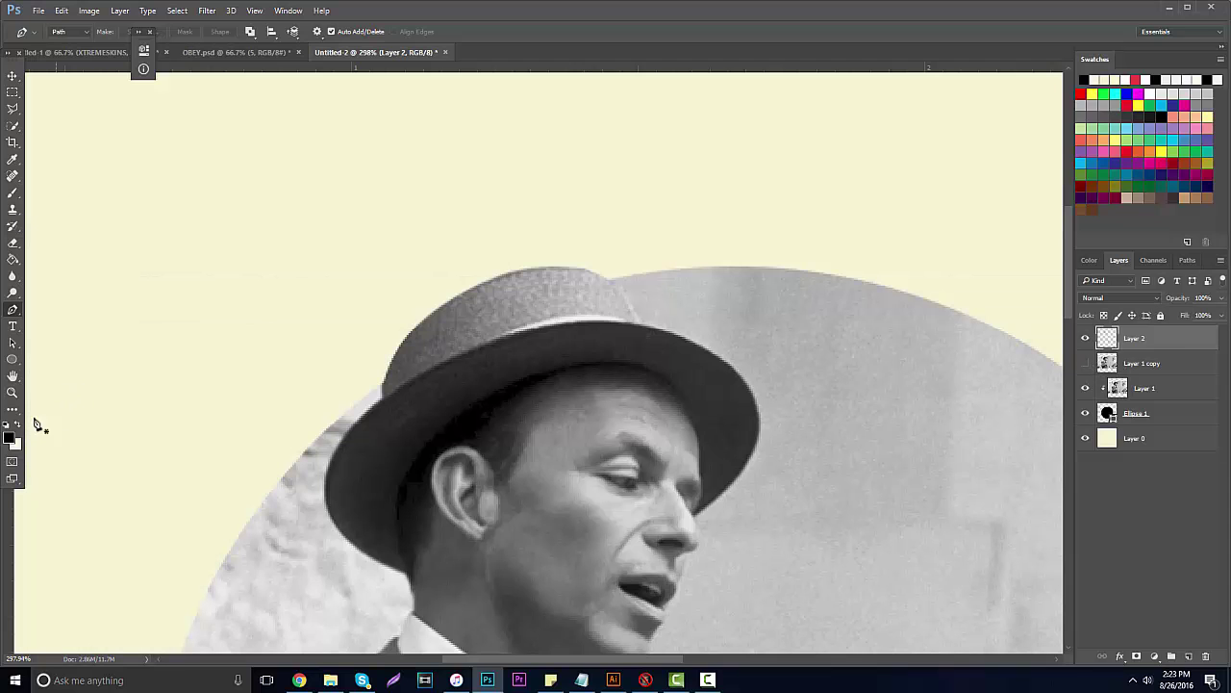
pyautogui.click(12, 392)
pyautogui.keyDown('alt'); pyautogui.click(228, 368); pyautogui.keyUp('alt')
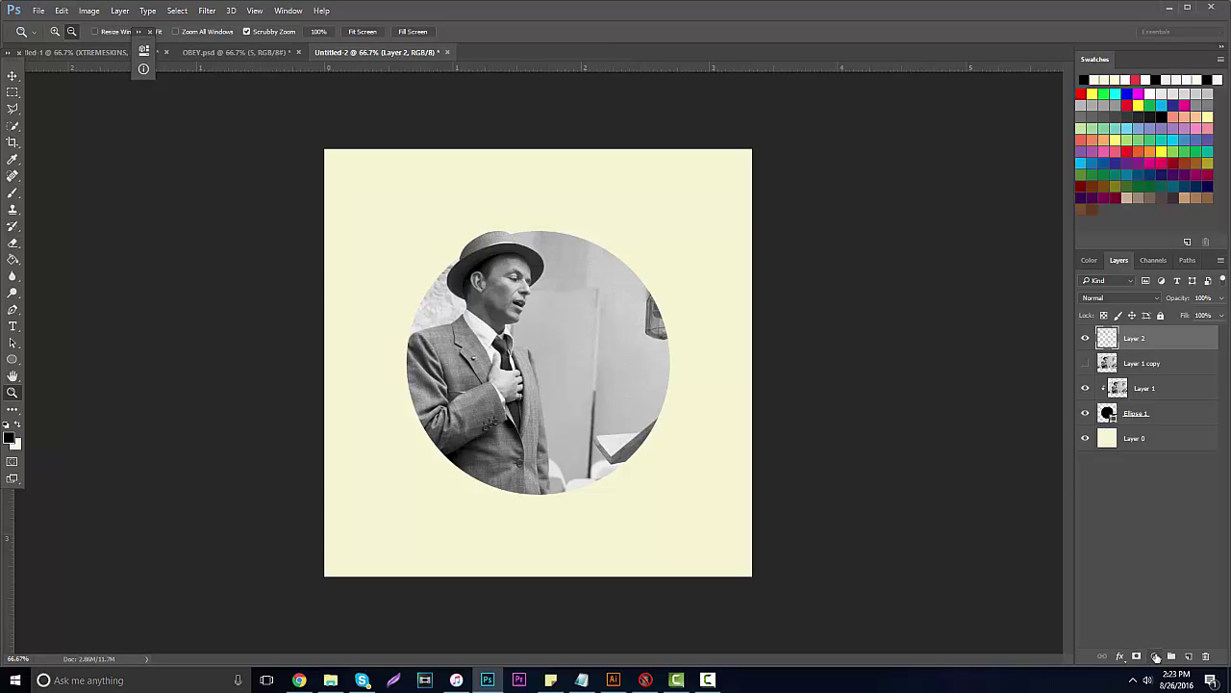
# Step: Add a new Layer 3 clipped to the circle photo directly above Layer 1
pyautogui.click(1143, 387)
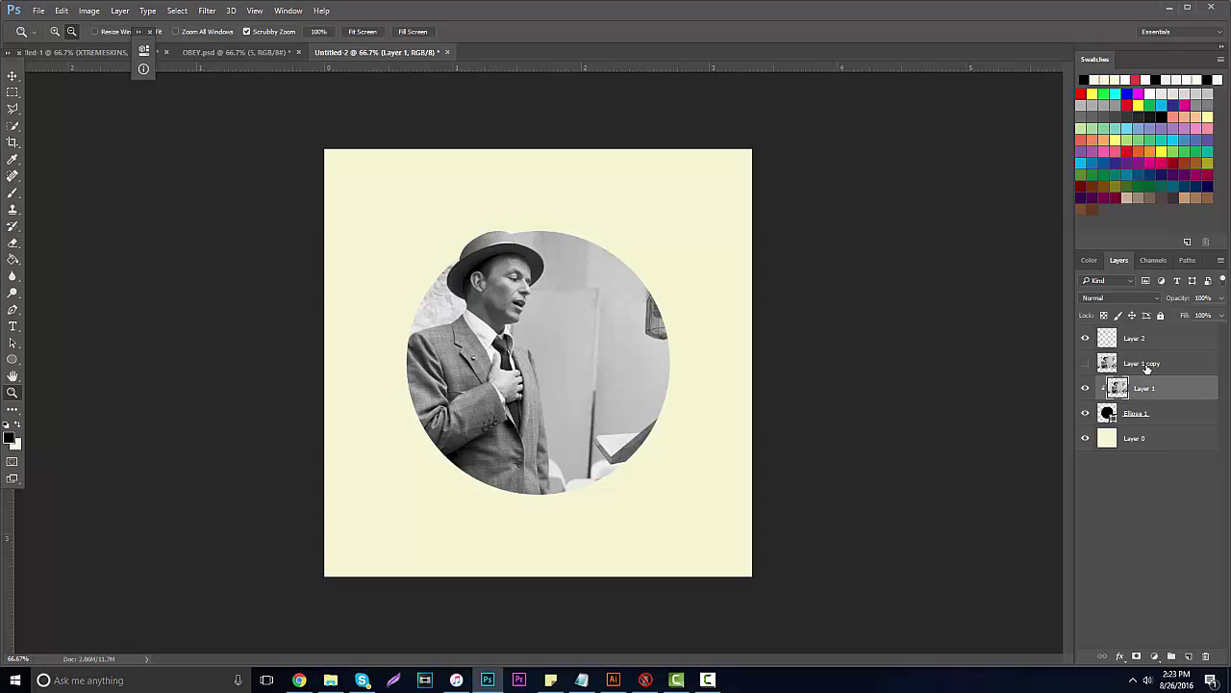
pyautogui.click(1188, 655)
pyautogui.moveTo(1149, 409); pyautogui.dragTo(1143, 379)
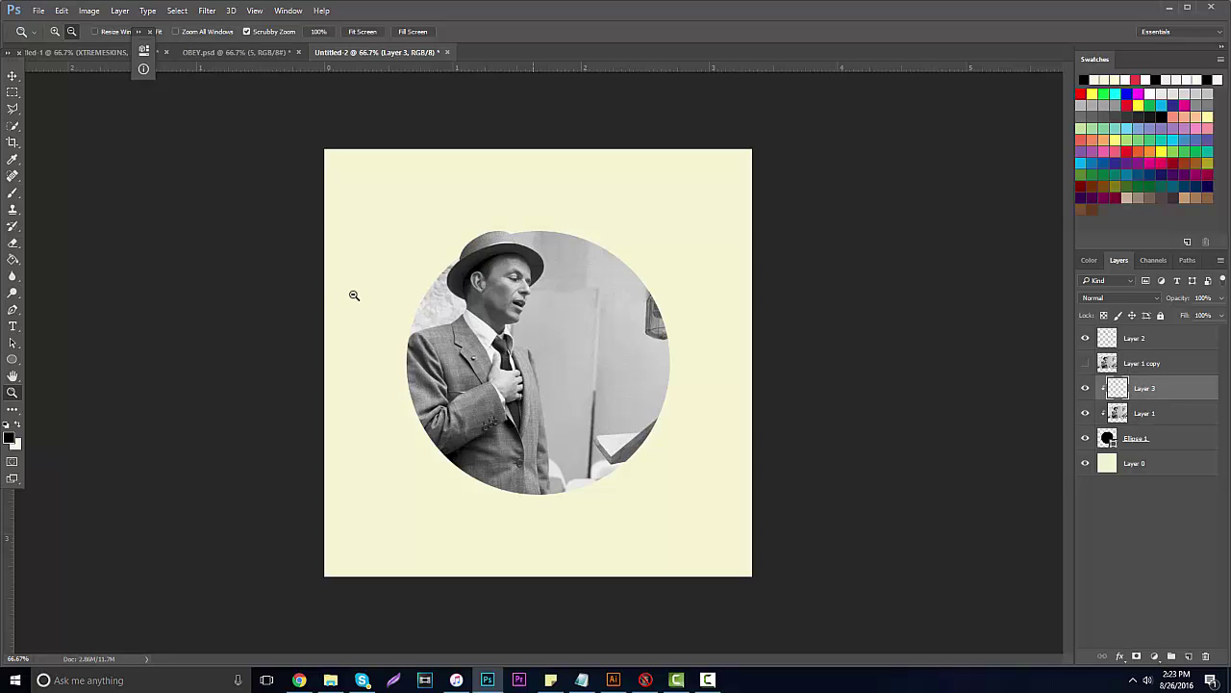
pyautogui.click(13, 262)
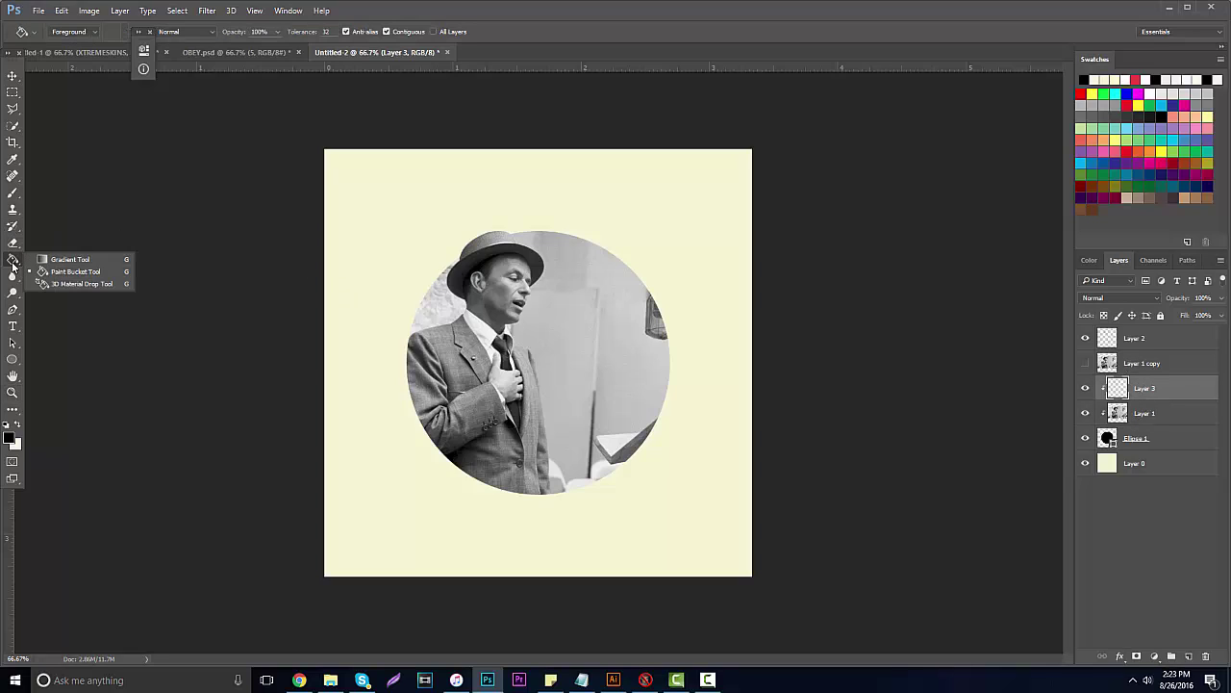
# Step: Shade the circle with a black-to-transparent gradient on Layer 3, blended as Linear Burn
pyautogui.click(58, 259)
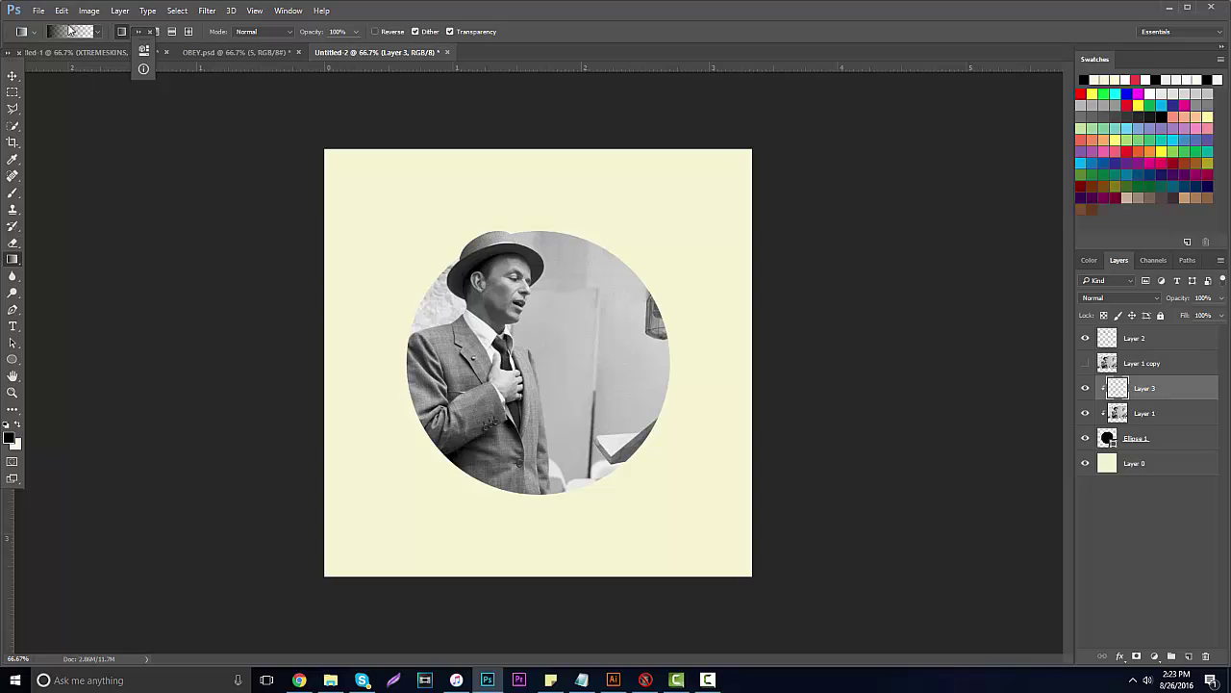
pyautogui.click(93, 35)
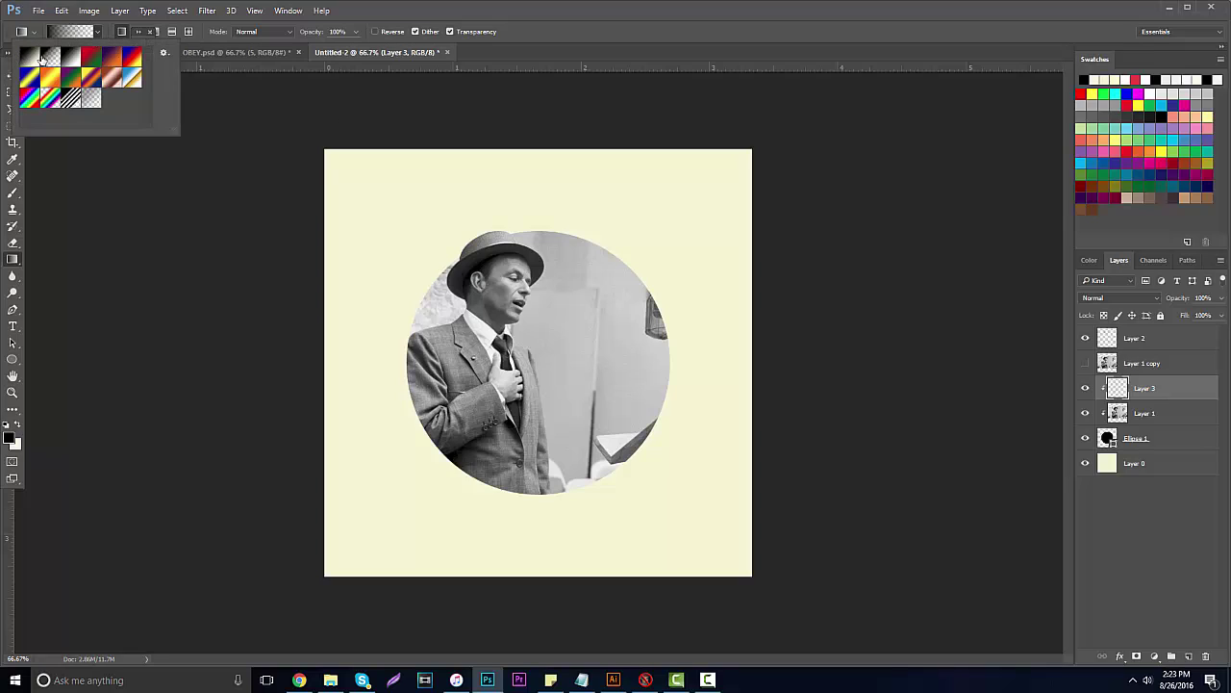
pyautogui.click(238, 317)
pyautogui.moveTo(644, 414); pyautogui.dragTo(471, 263)
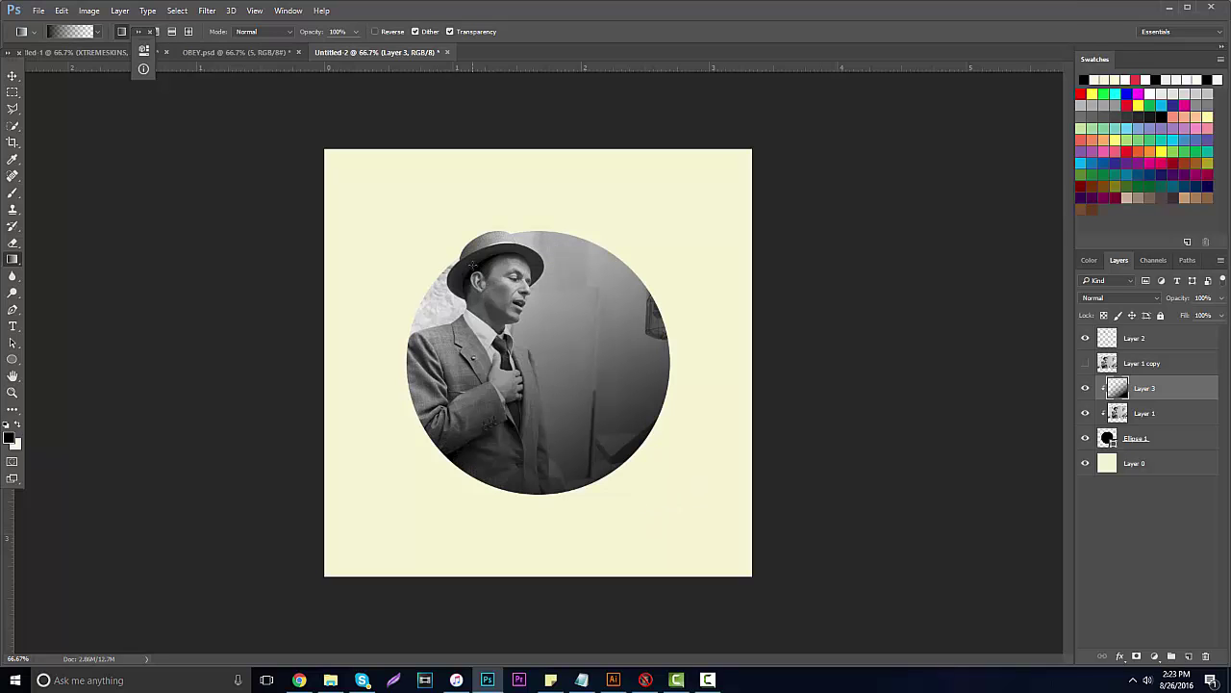
pyautogui.hotkey('ctrl', 'z')
pyautogui.moveTo(651, 562); pyautogui.dragTo(586, 345)
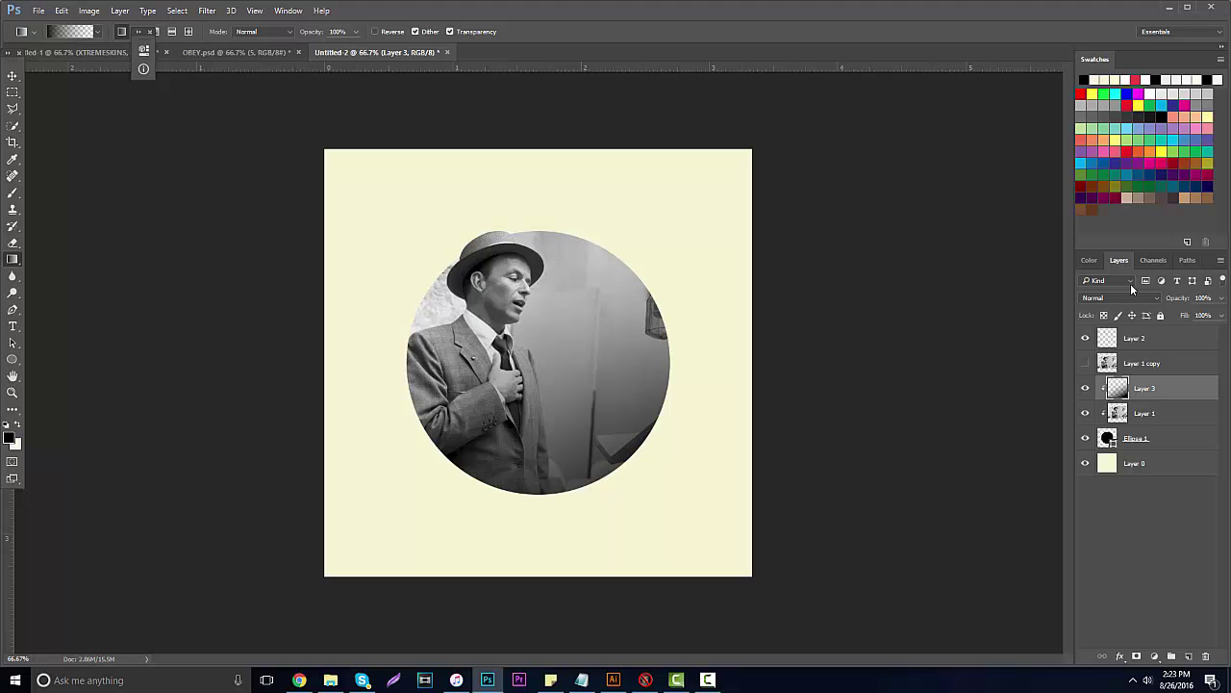
pyautogui.click(1116, 299)
pyautogui.click(1102, 428)
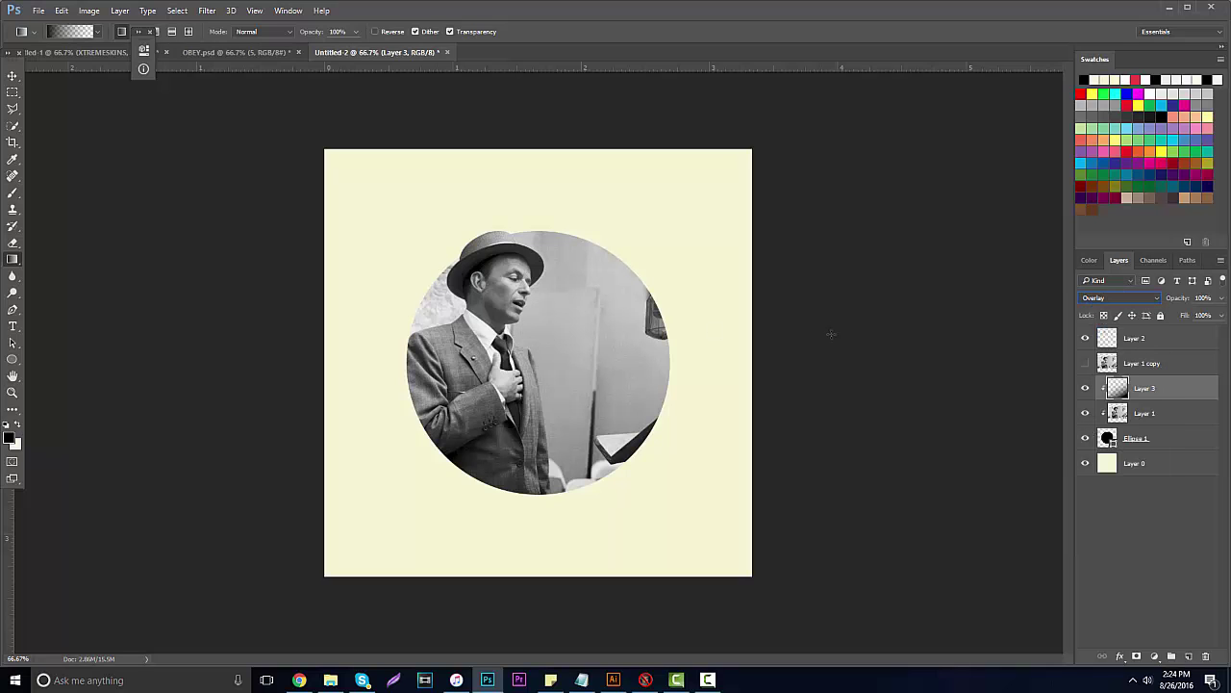
pyautogui.click(1116, 298)
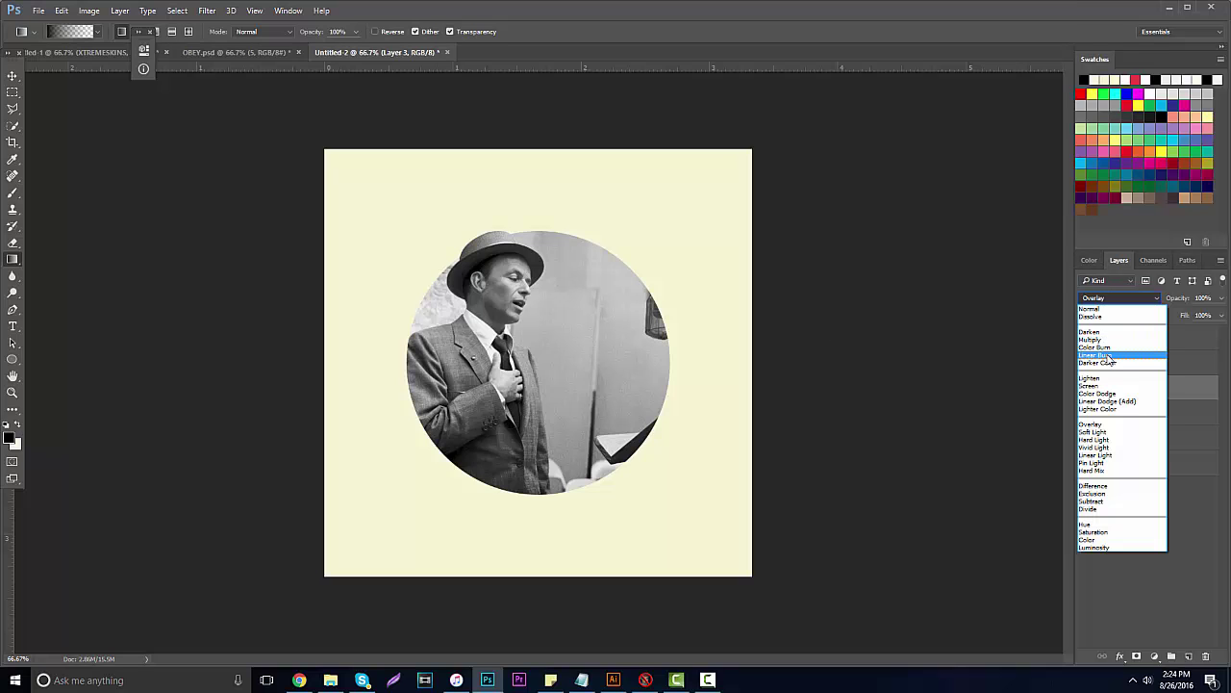
pyautogui.click(1106, 351)
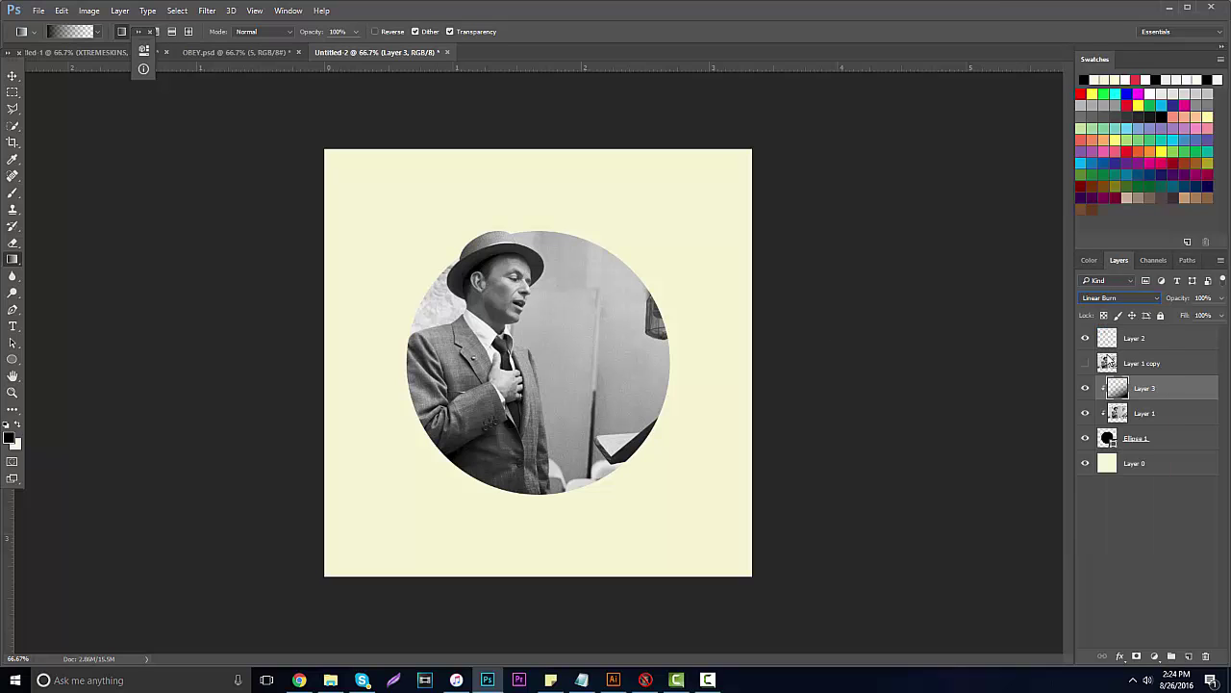
# Step: Erase the shading on the photo's upper right and left of the singer's head
pyautogui.click(13, 244)
pyautogui.click(611, 369)
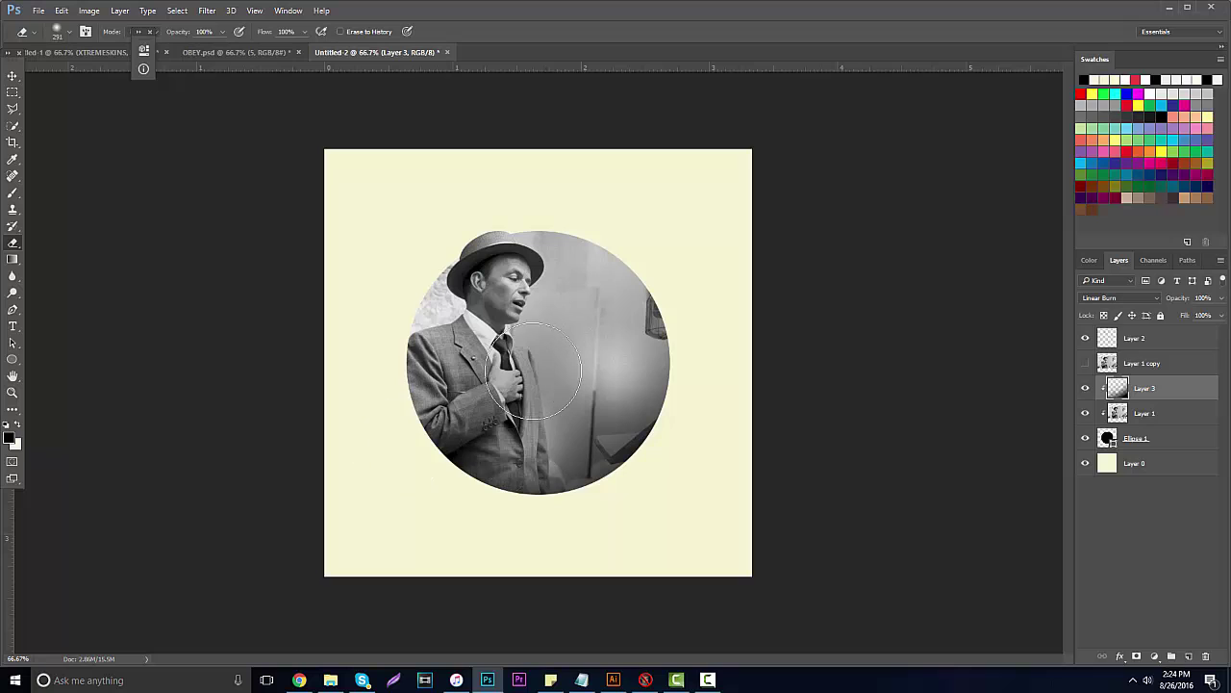
pyautogui.moveTo(534, 370)
pyautogui.mouseDown()
pyautogui.moveTo(625, 323)
pyautogui.moveTo(645, 275)
pyautogui.moveTo(601, 303)
pyautogui.mouseUp()
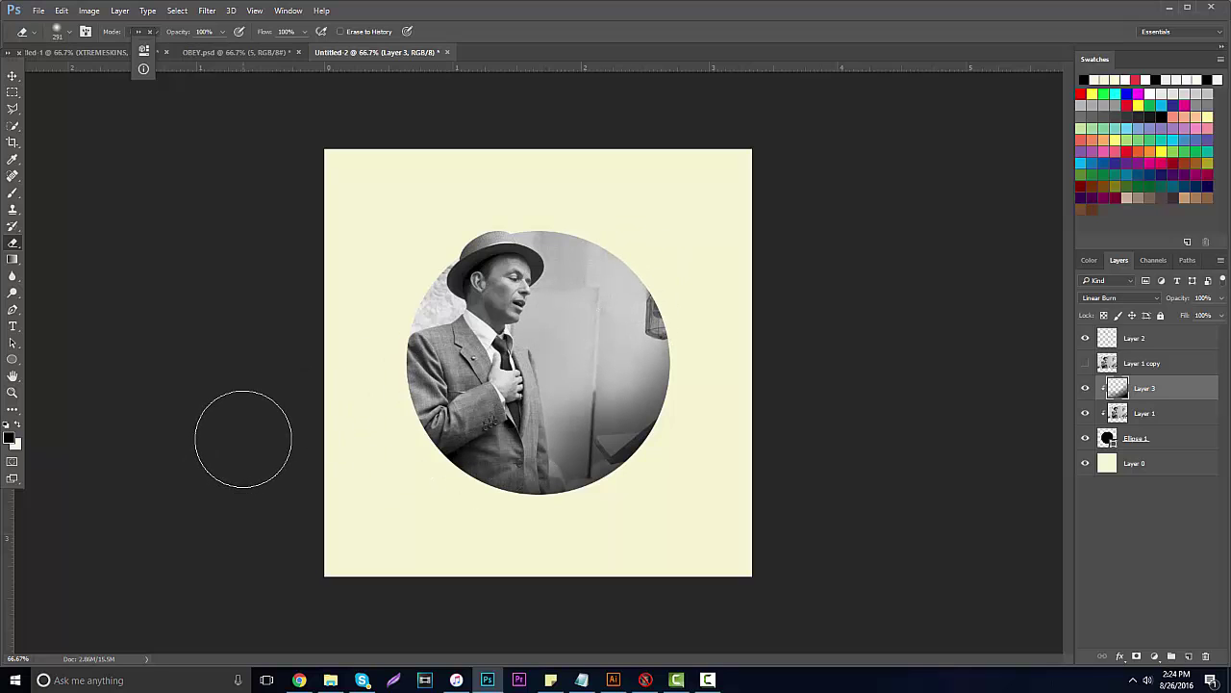
pyautogui.moveTo(379, 289)
pyautogui.mouseDown()
pyautogui.moveTo(388, 361)
pyautogui.moveTo(455, 316)
pyautogui.mouseUp()
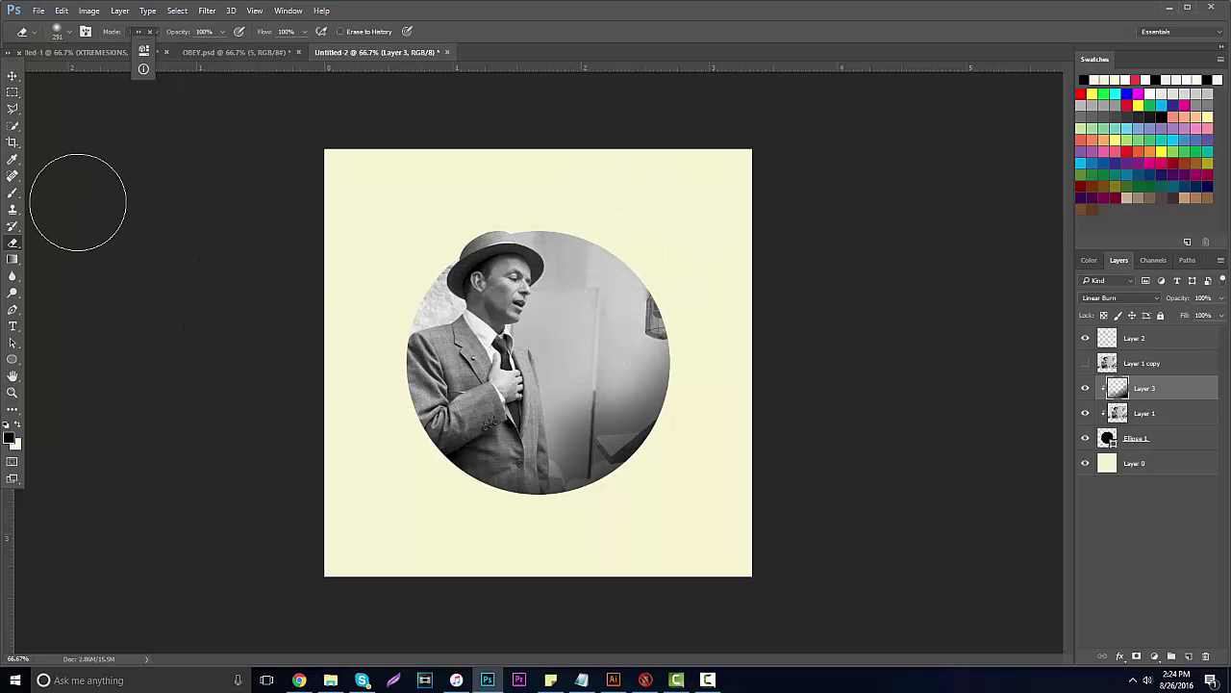
pyautogui.moveTo(12, 359); pyautogui.dragTo(44, 357)
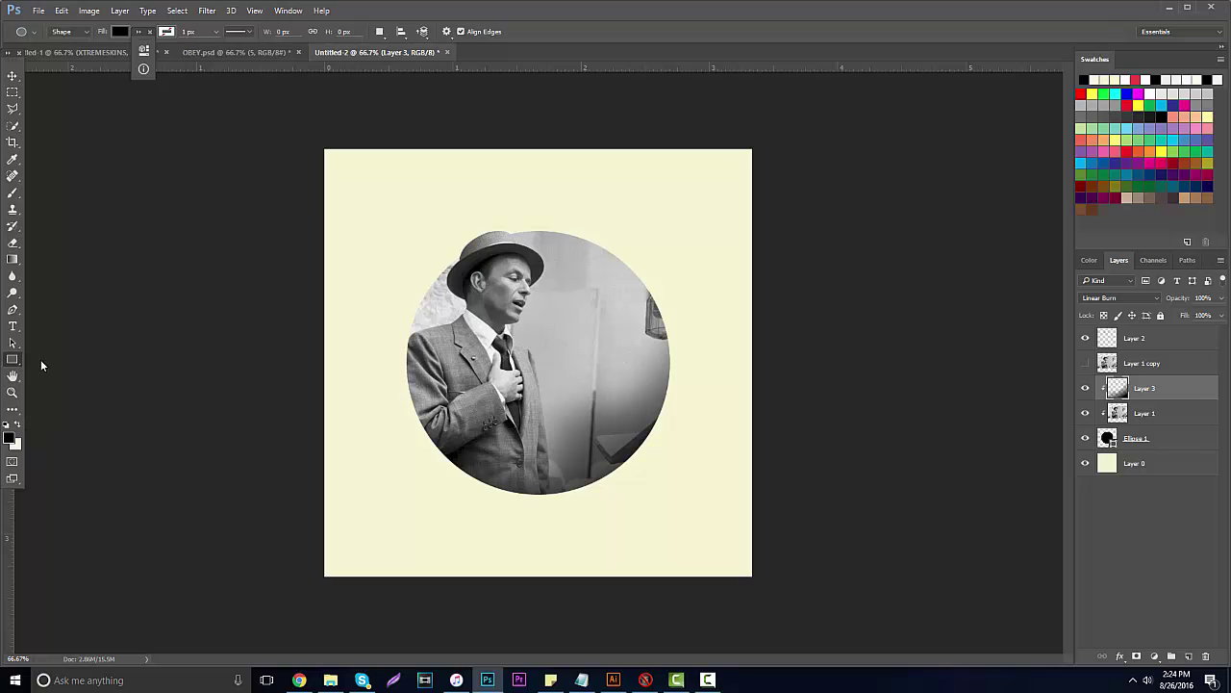
# Step: Set the foreground colour to blue and add a new layer below Layer 3
pyautogui.click(8, 438)
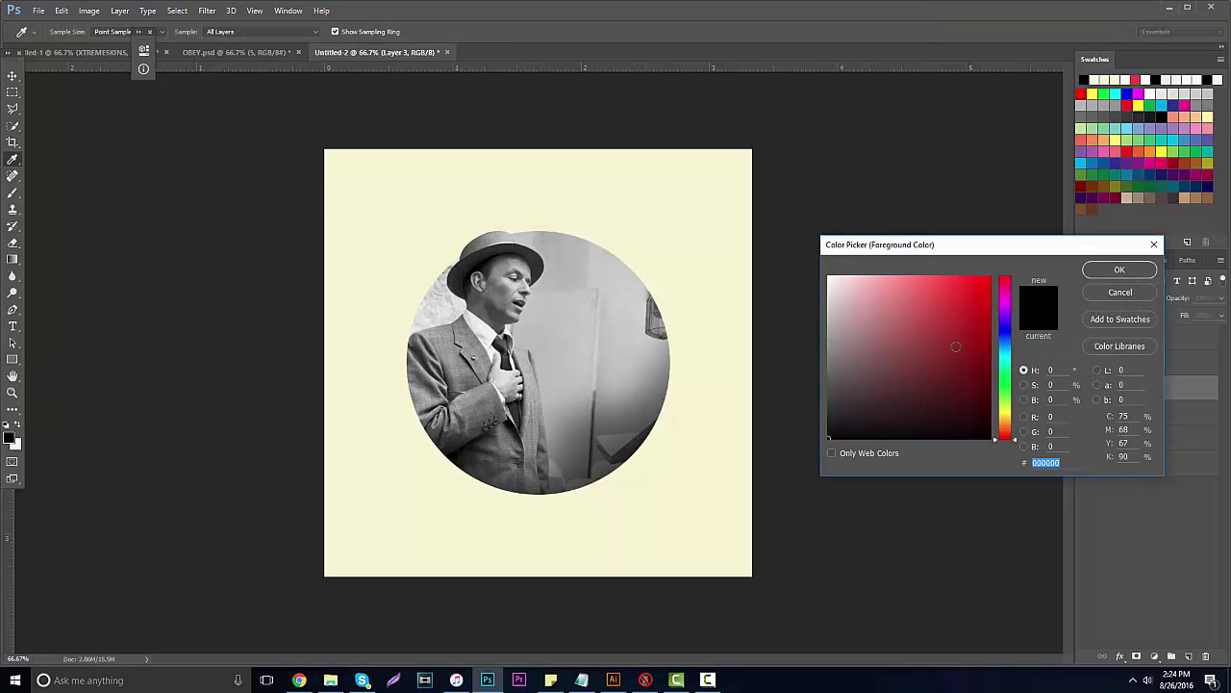
pyautogui.write('ff0000')
pyautogui.moveTo(1008, 349); pyautogui.dragTo(1007, 342)
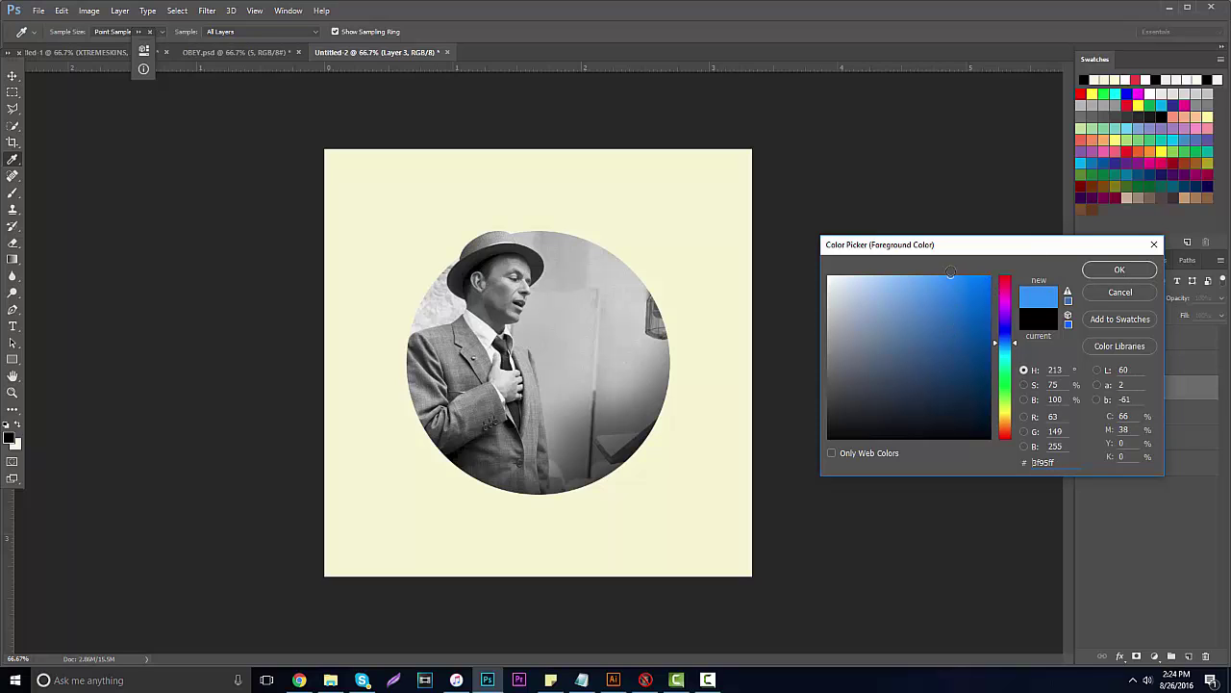
pyautogui.click(1116, 272)
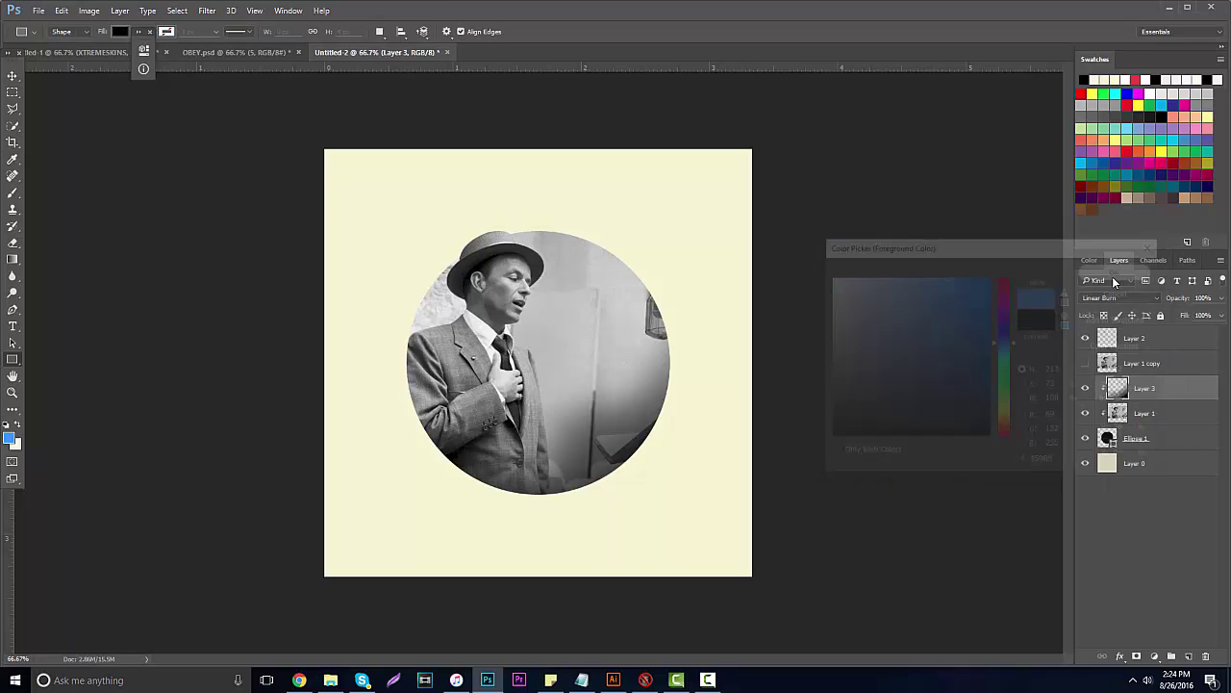
pyautogui.click(1188, 657)
pyautogui.moveTo(1166, 395); pyautogui.dragTo(1151, 413)
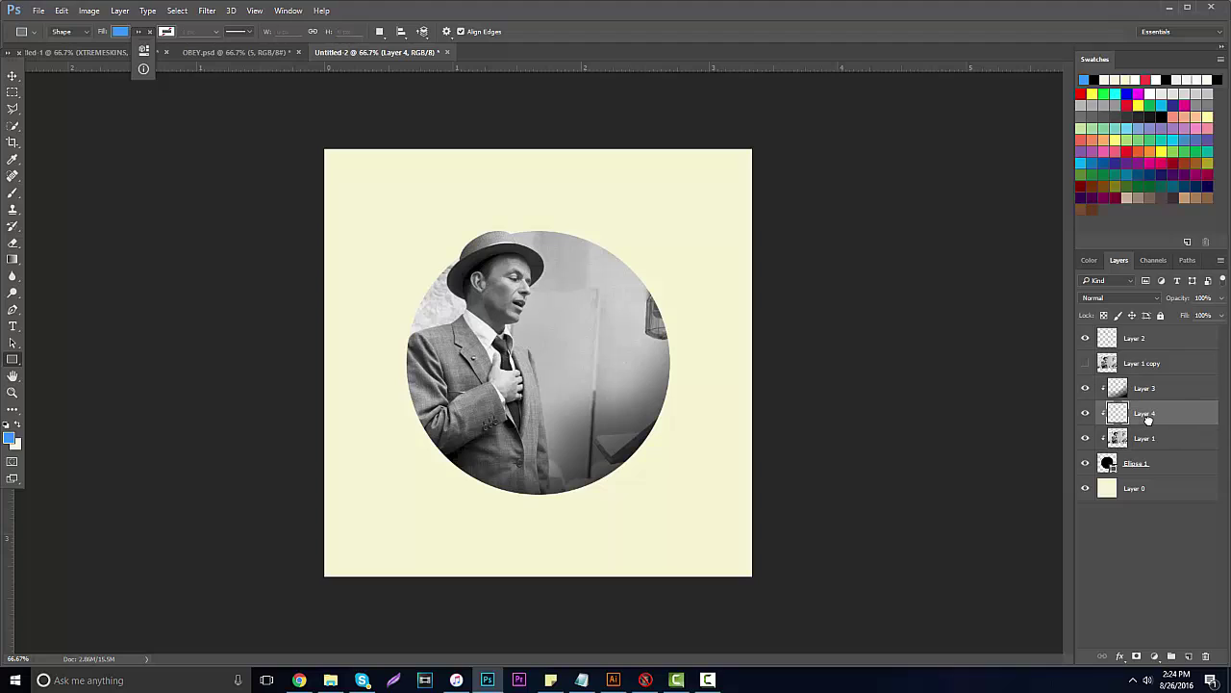
# Step: Draw a wide blue rectangle across the photo and rotate it about 30 degrees
pyautogui.moveTo(351, 304); pyautogui.dragTo(882, 379)
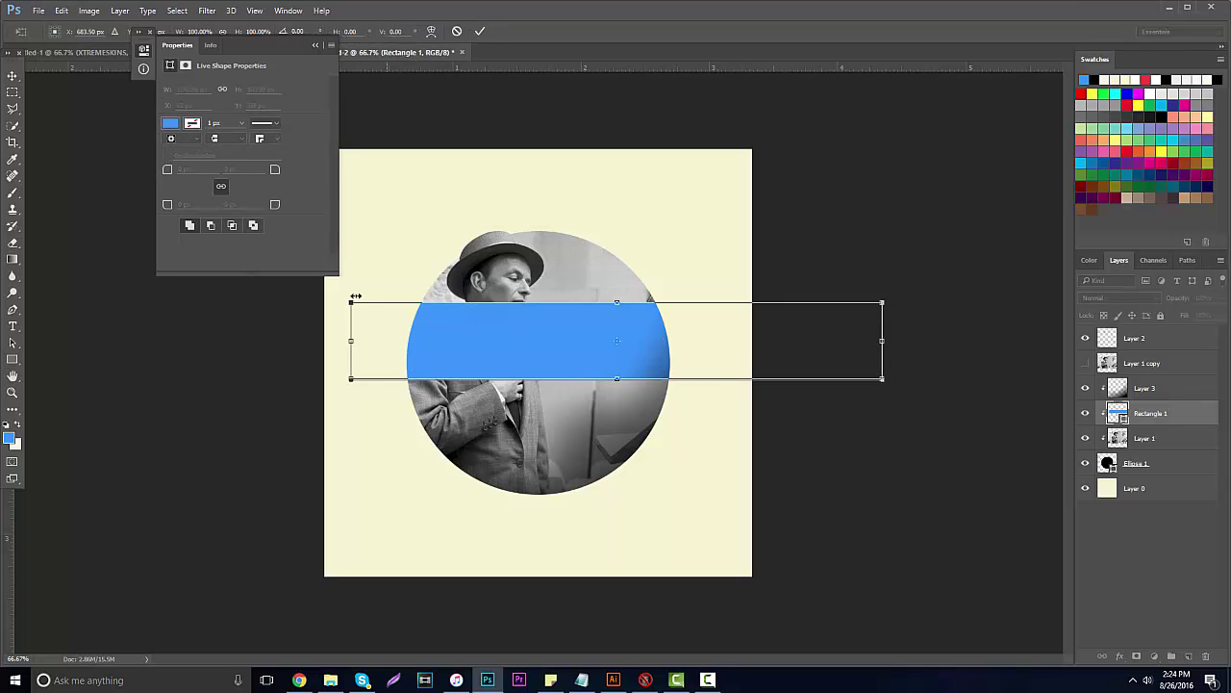
pyautogui.moveTo(354, 287); pyautogui.dragTo(357, 378)
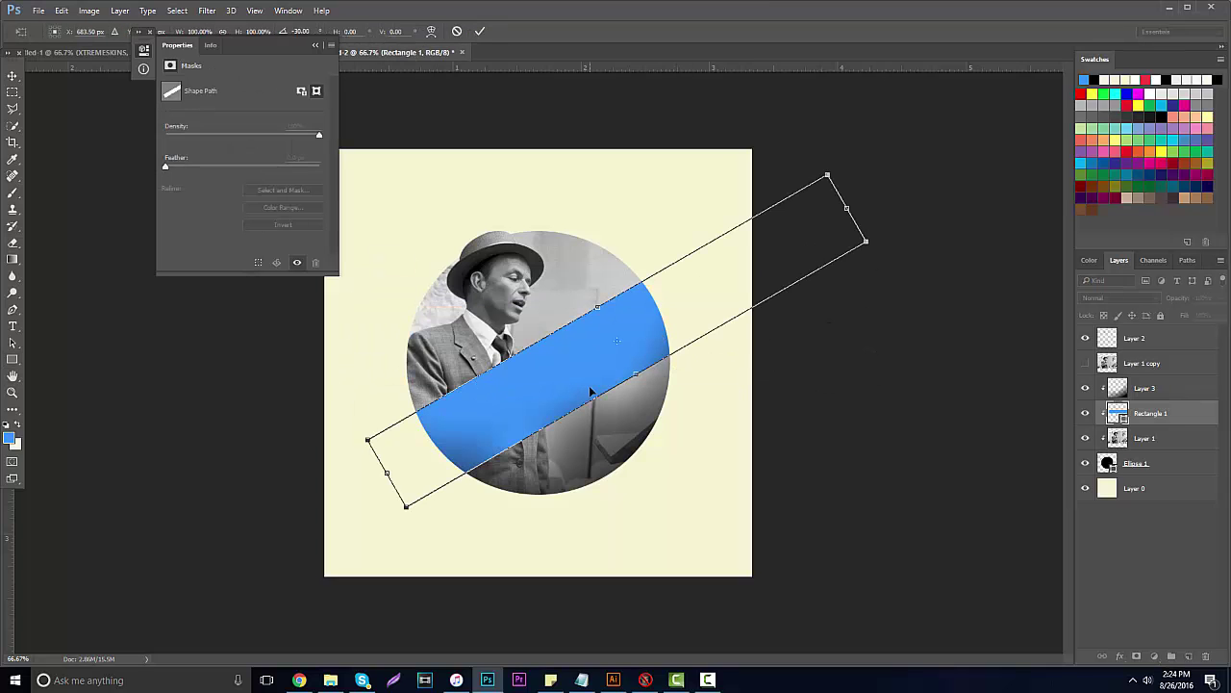
pyautogui.moveTo(596, 394); pyautogui.dragTo(589, 406)
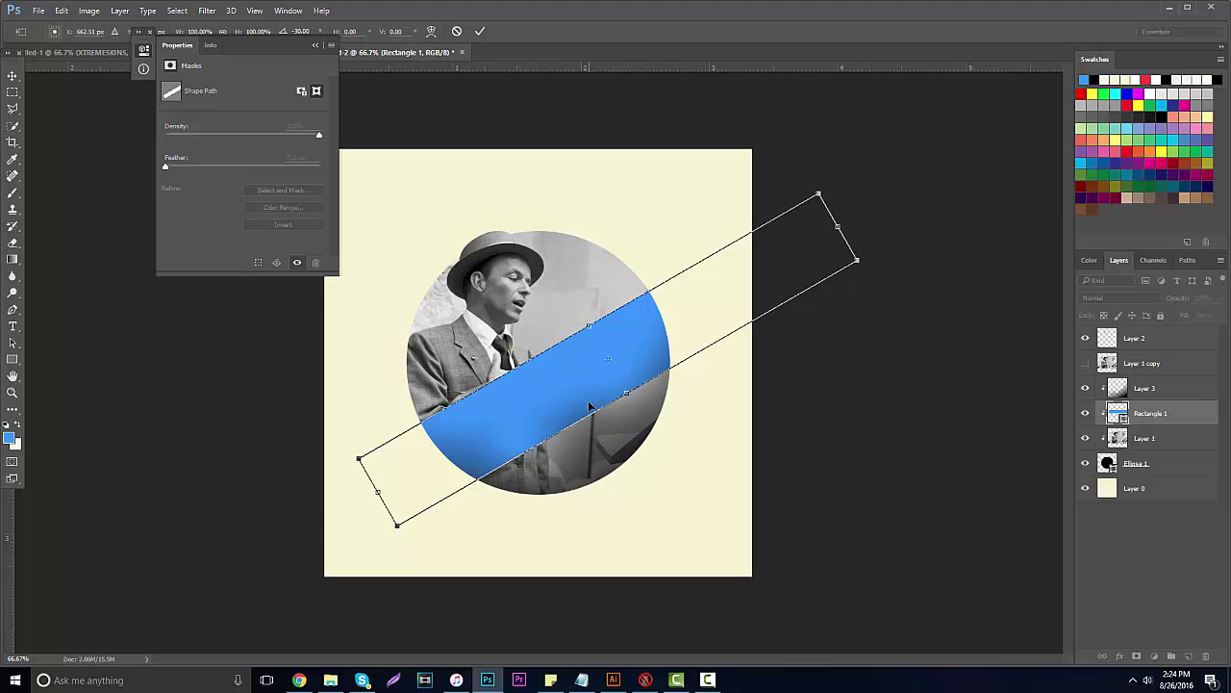
pyautogui.press('u')
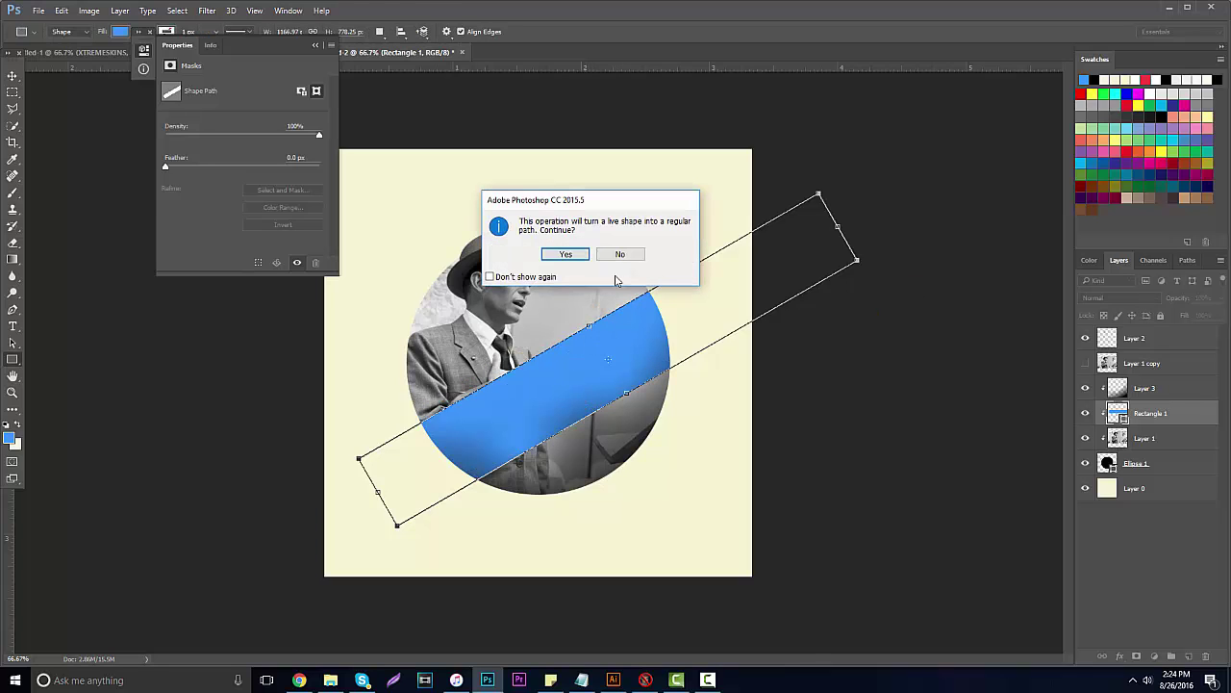
pyautogui.click(564, 254)
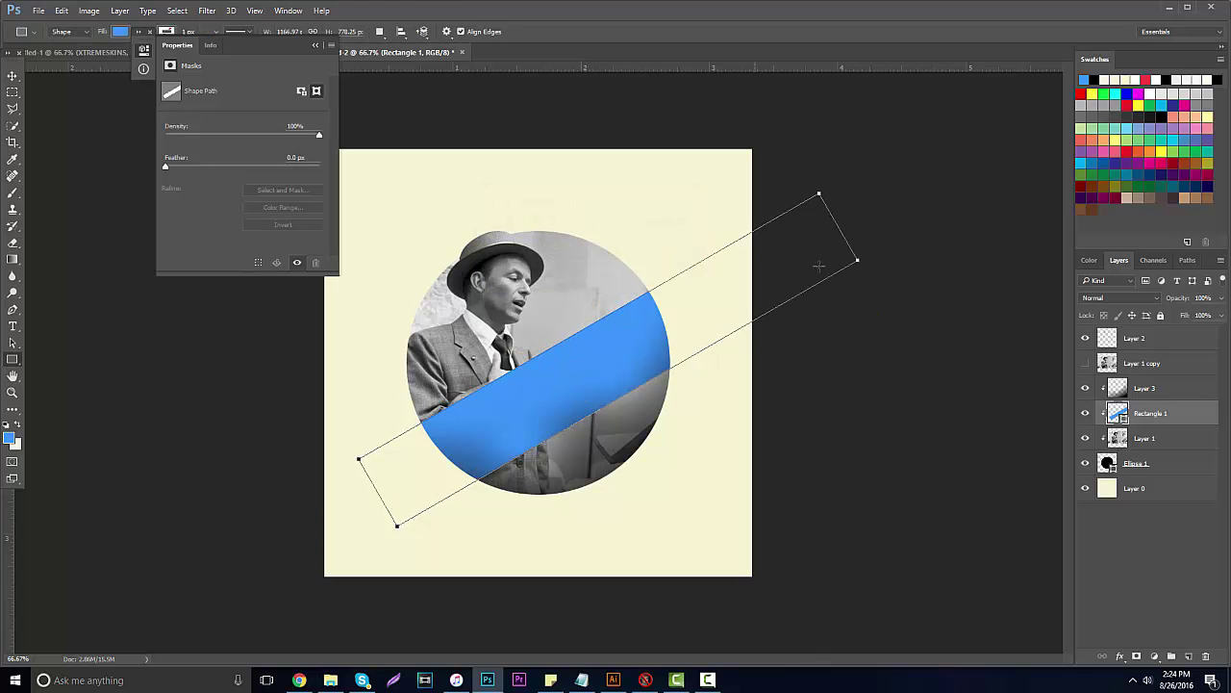
# Step: After trying Screen and Darker Color, blend the blue band with Linear Burn at 43% opacity
pyautogui.click(1107, 297)
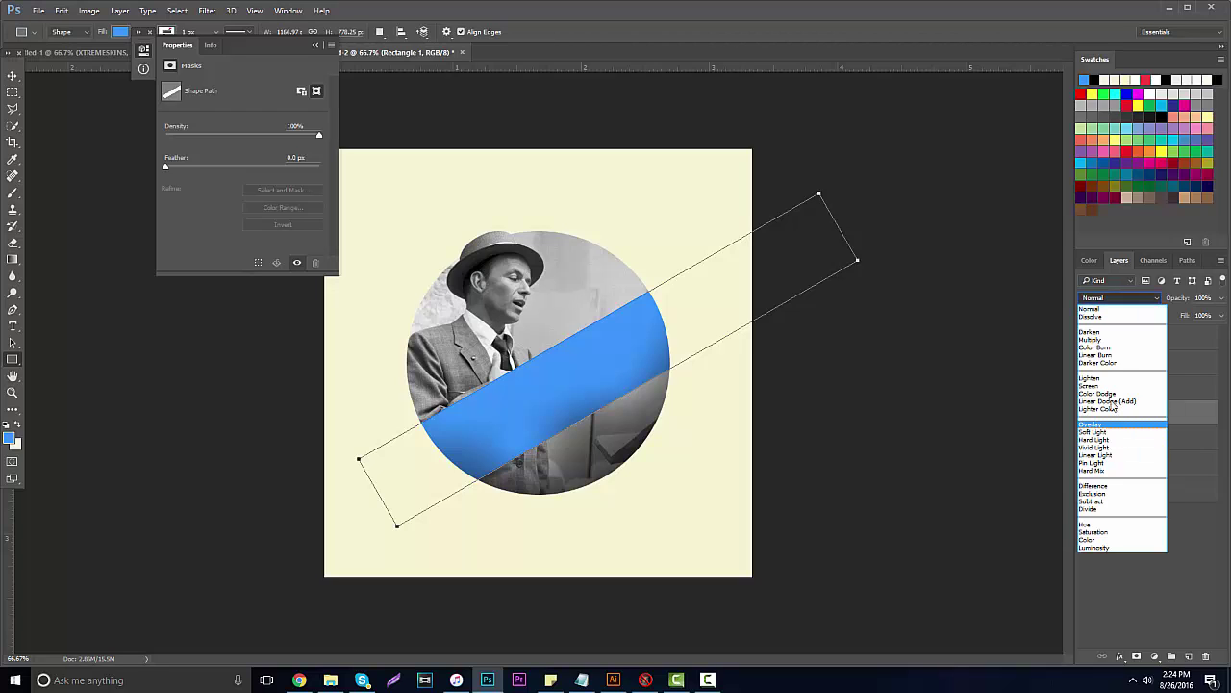
pyautogui.click(1098, 386)
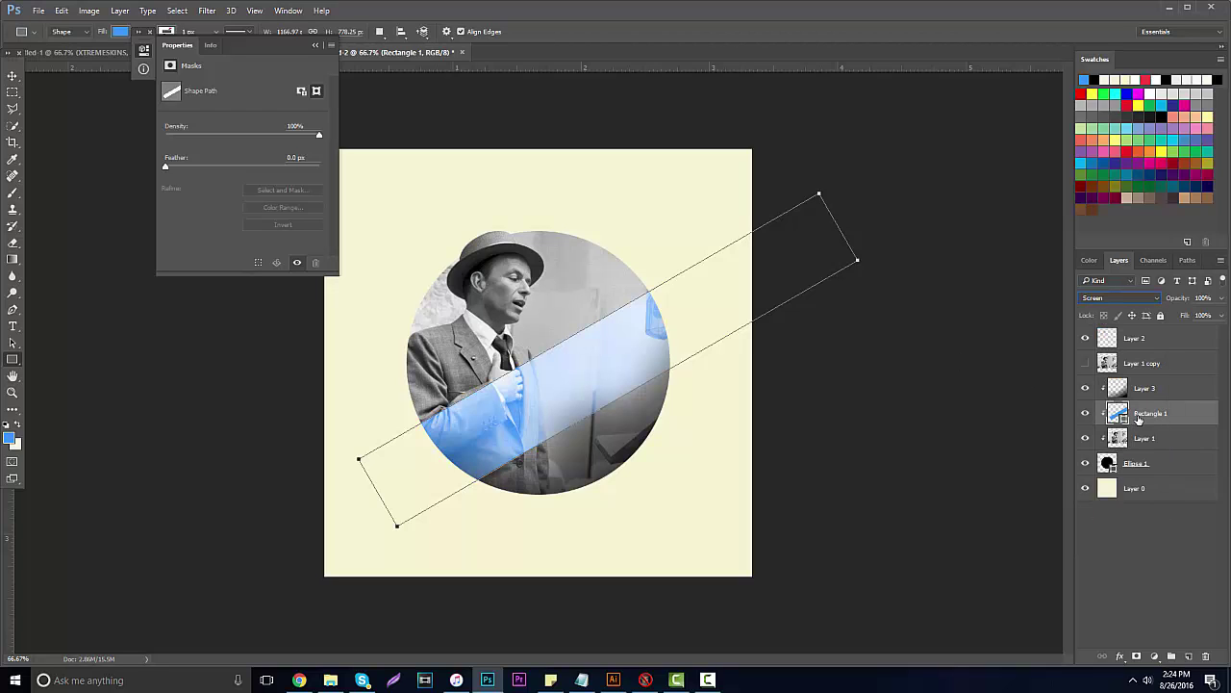
pyautogui.click(12, 74)
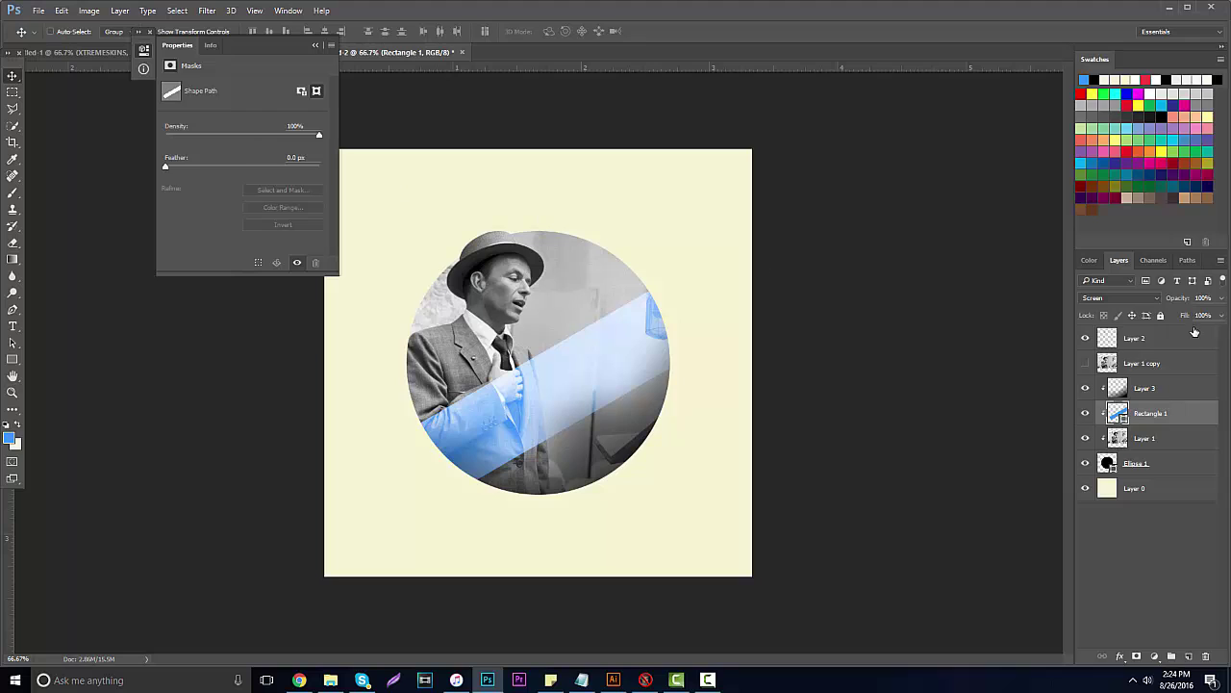
pyautogui.click(1155, 299)
pyautogui.click(1111, 363)
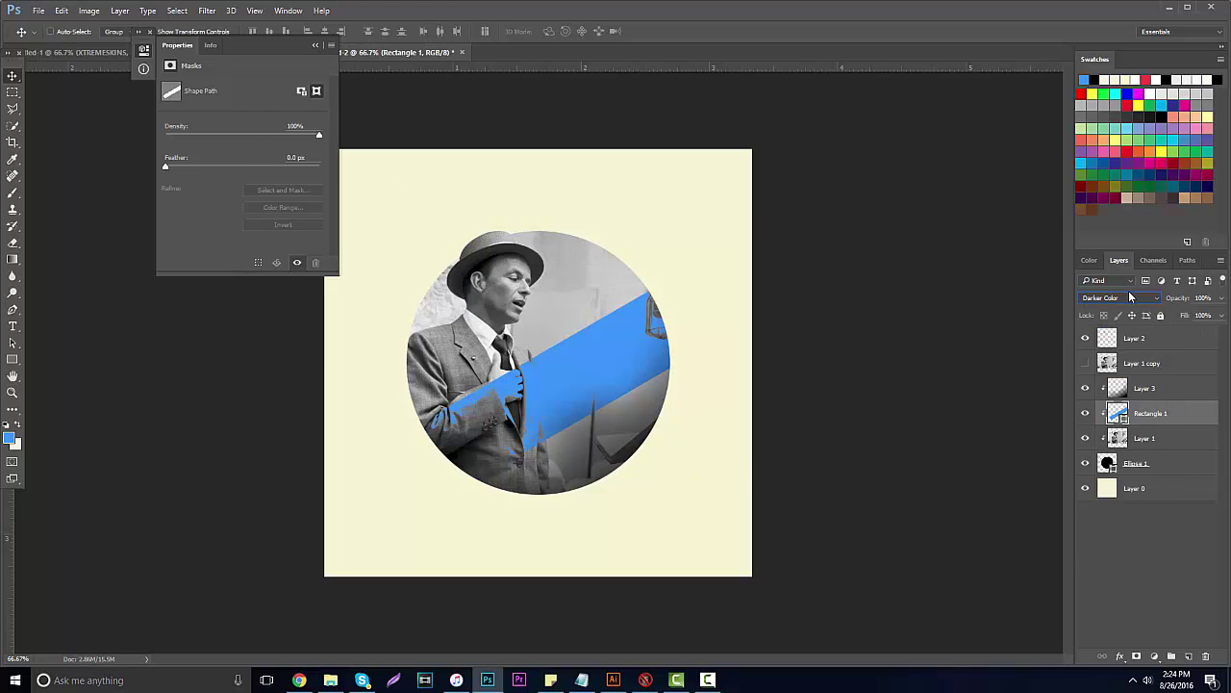
pyautogui.click(1130, 297)
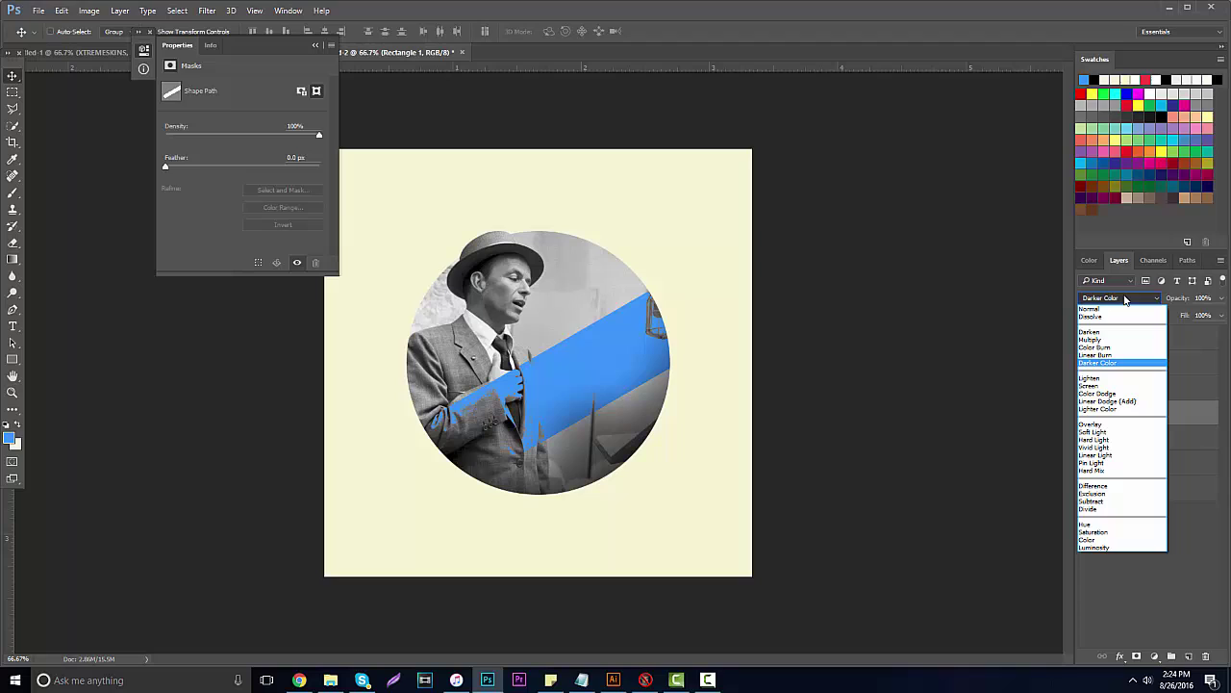
pyautogui.click(1106, 355)
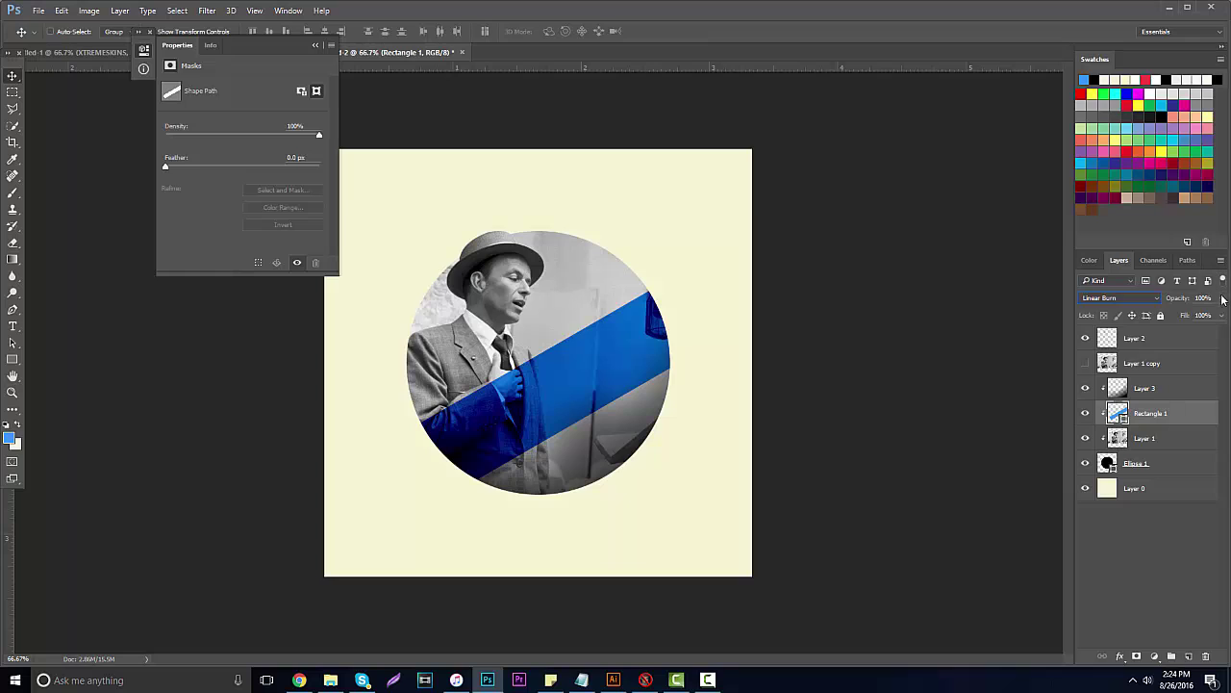
pyautogui.moveTo(1221, 299); pyautogui.dragTo(1185, 316)
# Step: Preview other fill hues for the band, keep it blue 0090ff, and hide the shape properties
pyautogui.doubleClick(1116, 415)
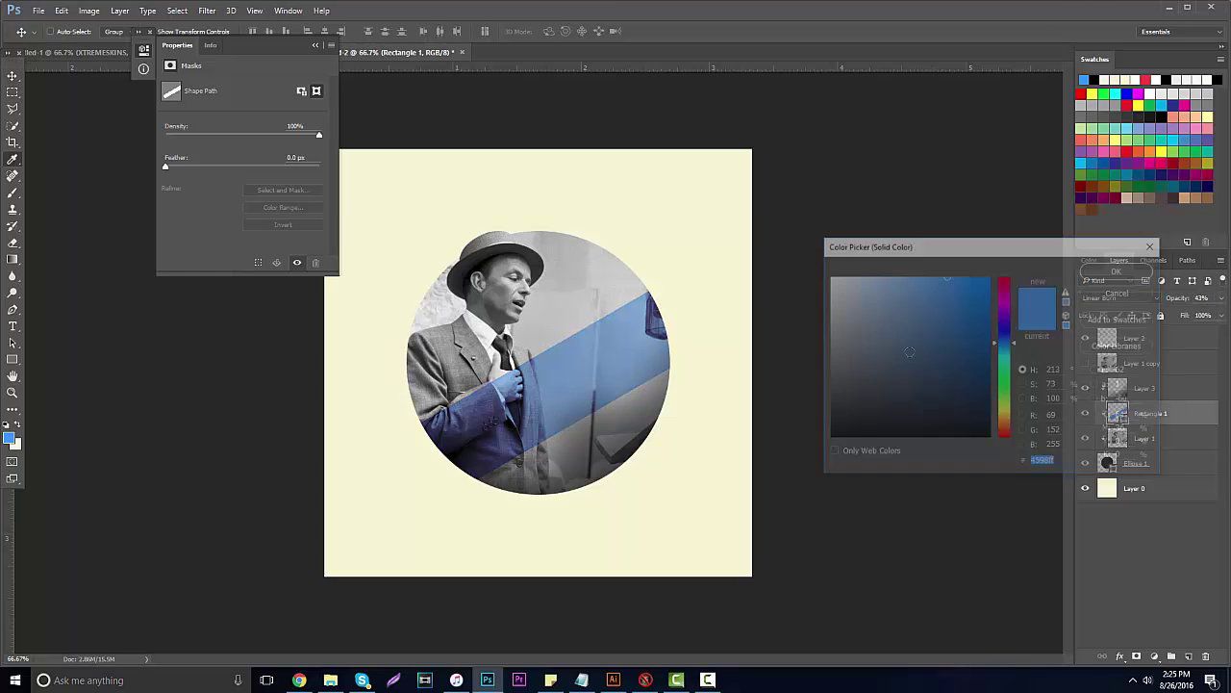
pyautogui.moveTo(929, 310)
pyautogui.mouseDown()
pyautogui.moveTo(927, 262)
pyautogui.moveTo(1009, 261)
pyautogui.mouseUp()
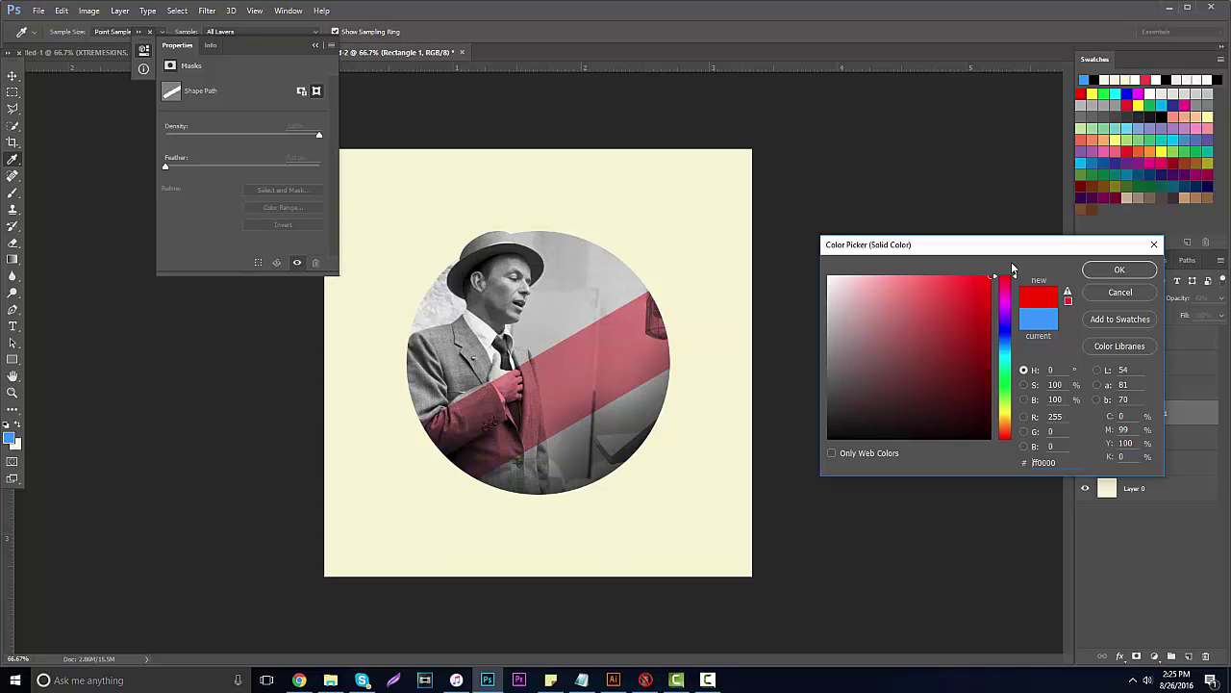
pyautogui.click(1008, 384)
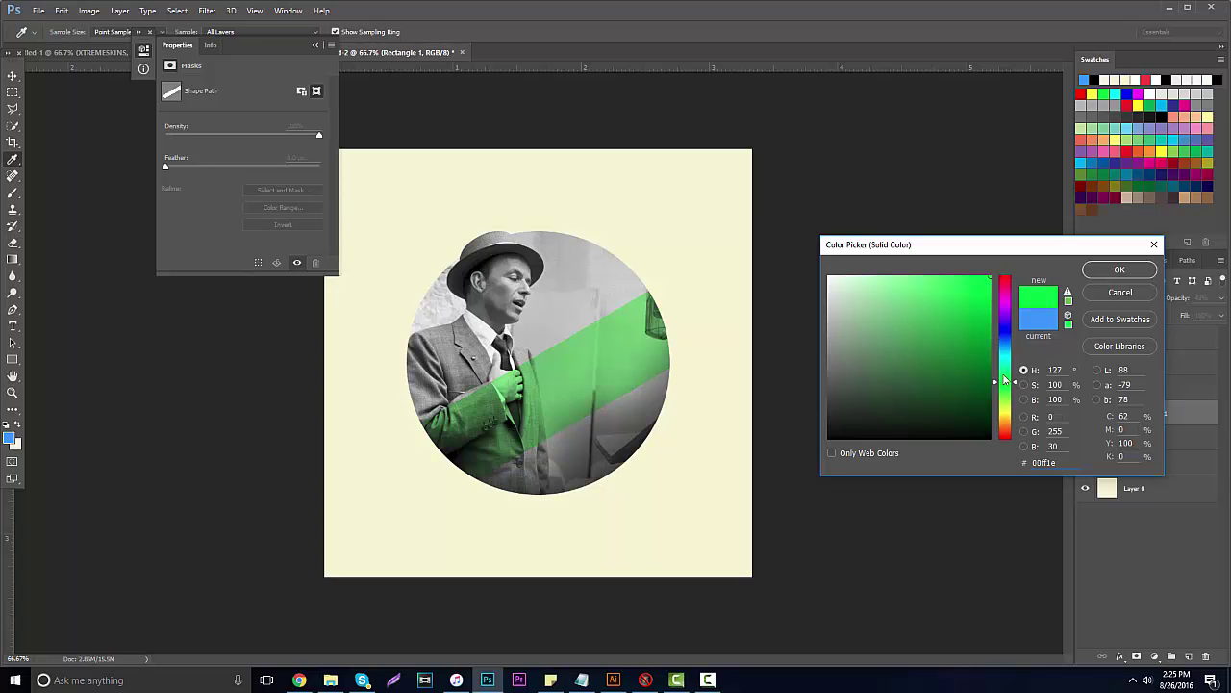
pyautogui.moveTo(1007, 337)
pyautogui.mouseDown()
pyautogui.moveTo(1007, 435)
pyautogui.moveTo(1010, 351)
pyautogui.mouseUp()
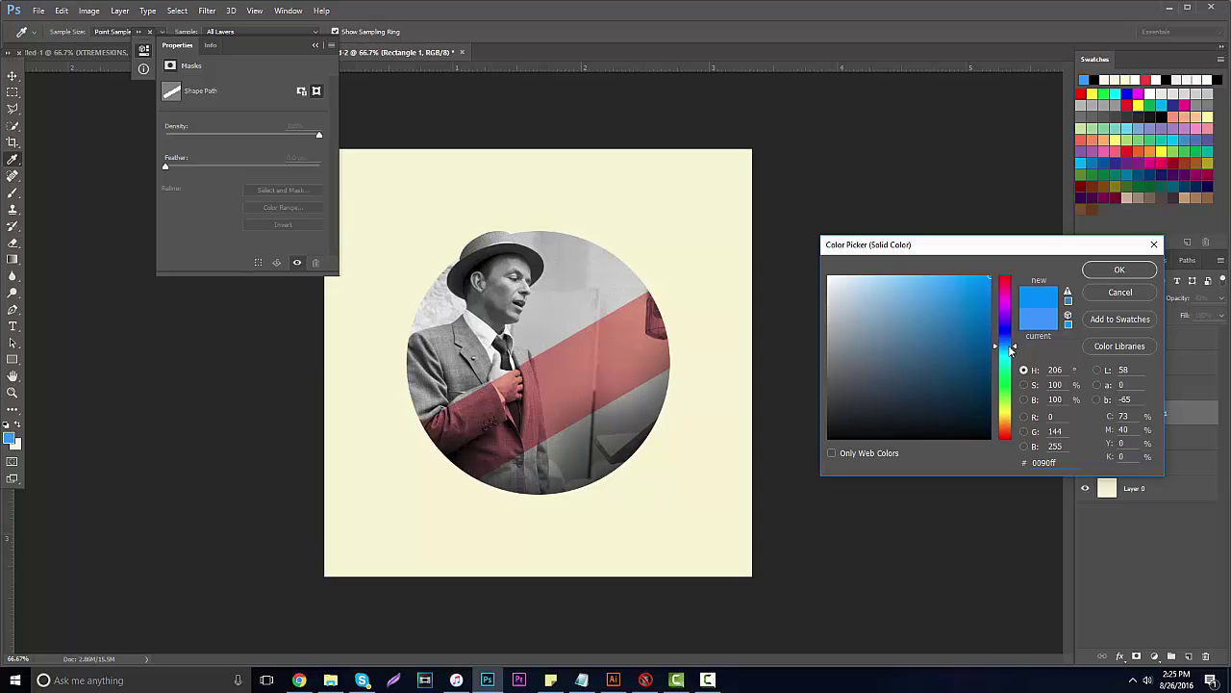
pyautogui.click(1120, 269)
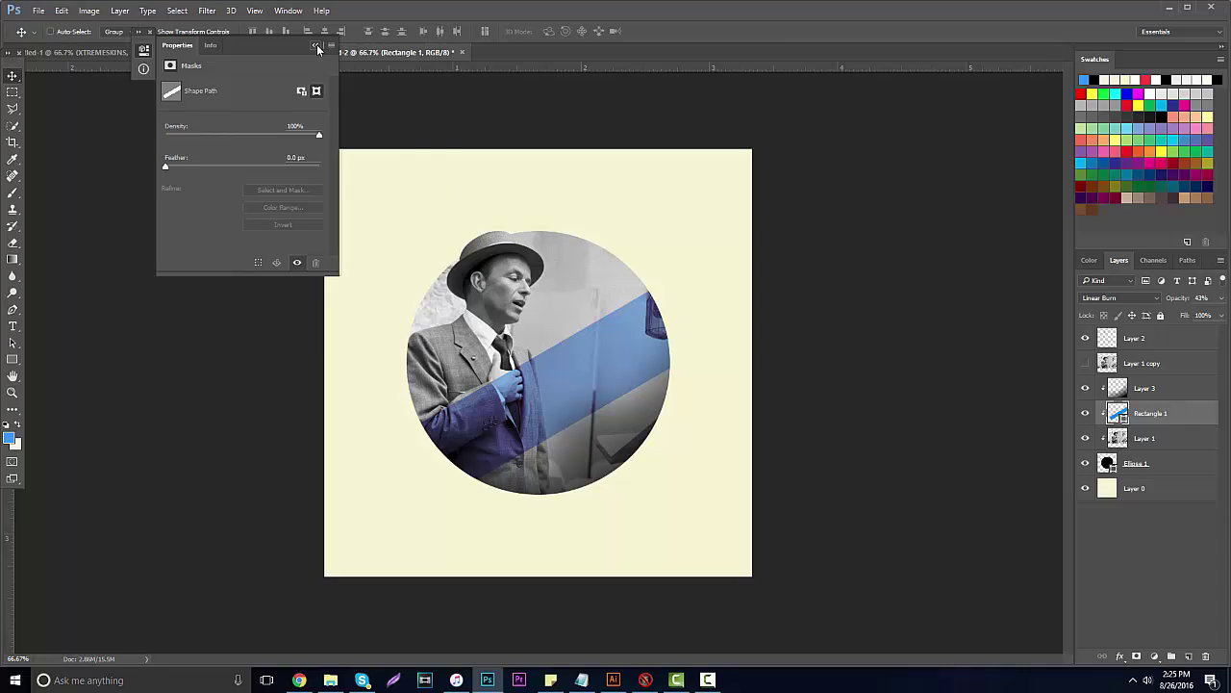
pyautogui.click(315, 47)
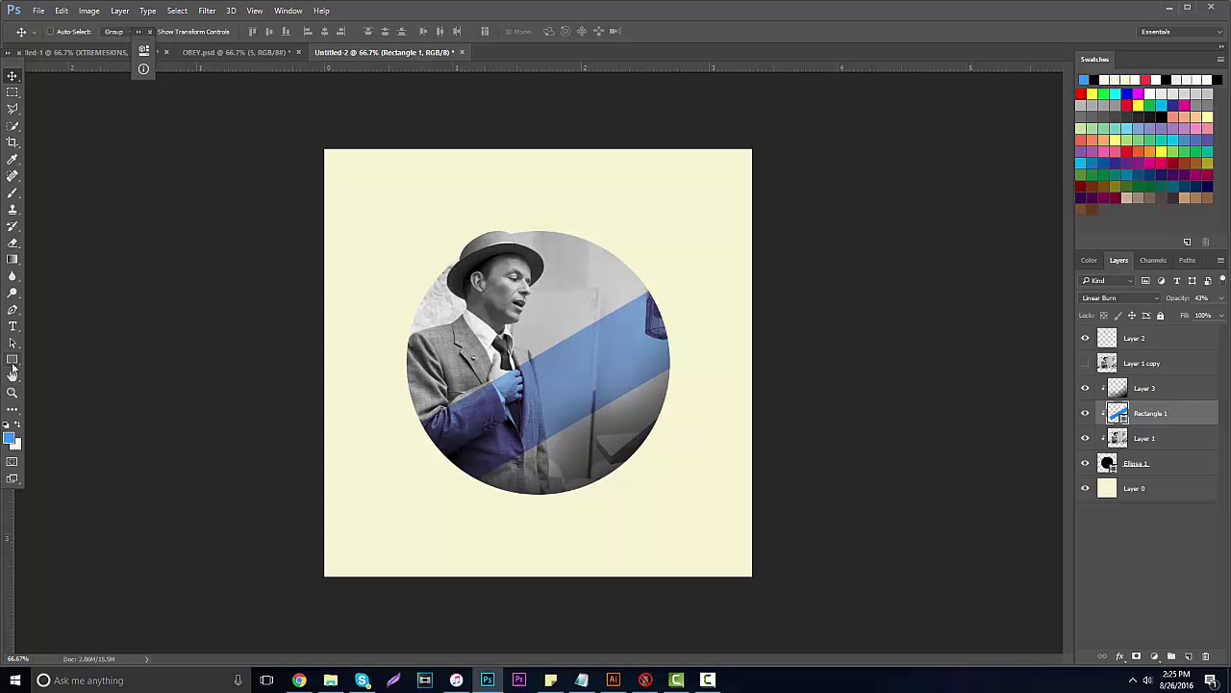
# Step: Add a new layer above Layer 3 for ellipses and set the foreground colour to yellow
pyautogui.moveTo(13, 359); pyautogui.dragTo(62, 387)
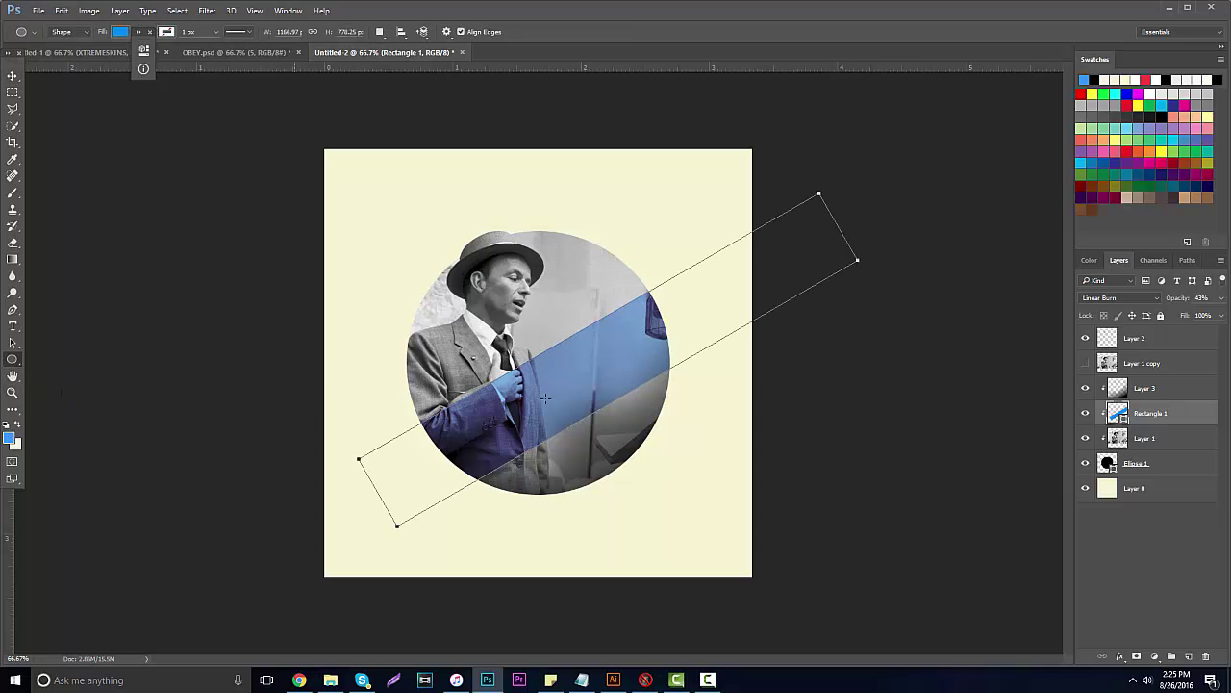
pyautogui.click(1187, 380)
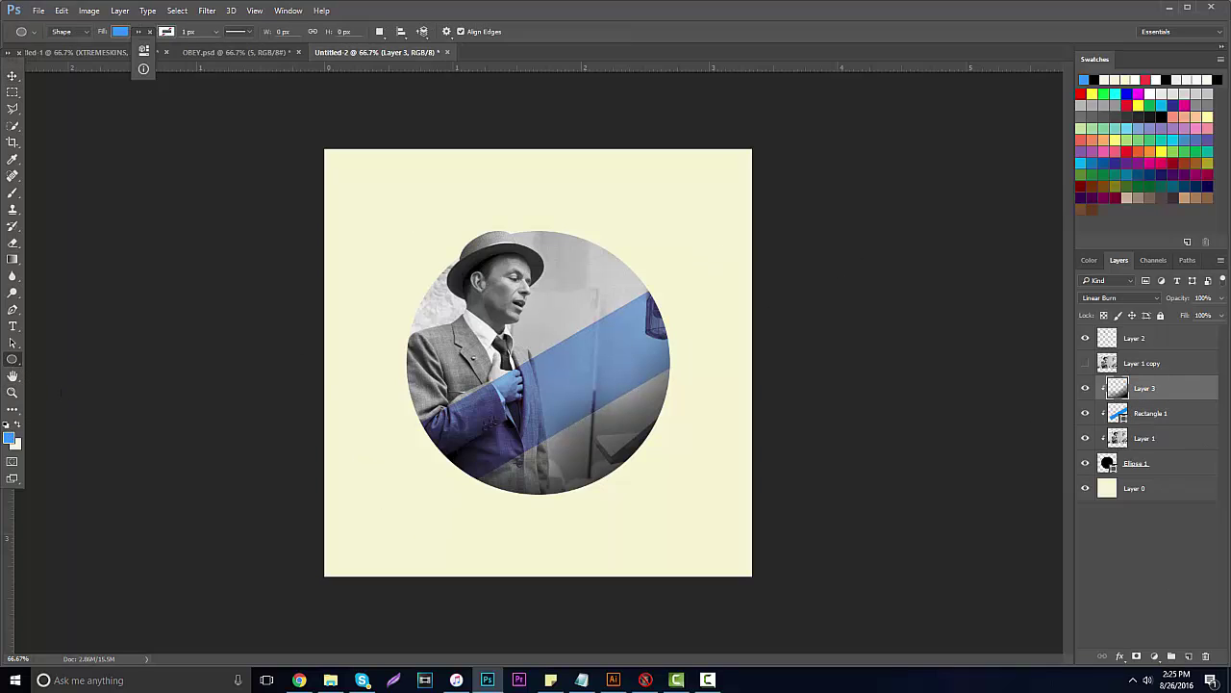
pyautogui.click(1189, 655)
pyautogui.click(10, 439)
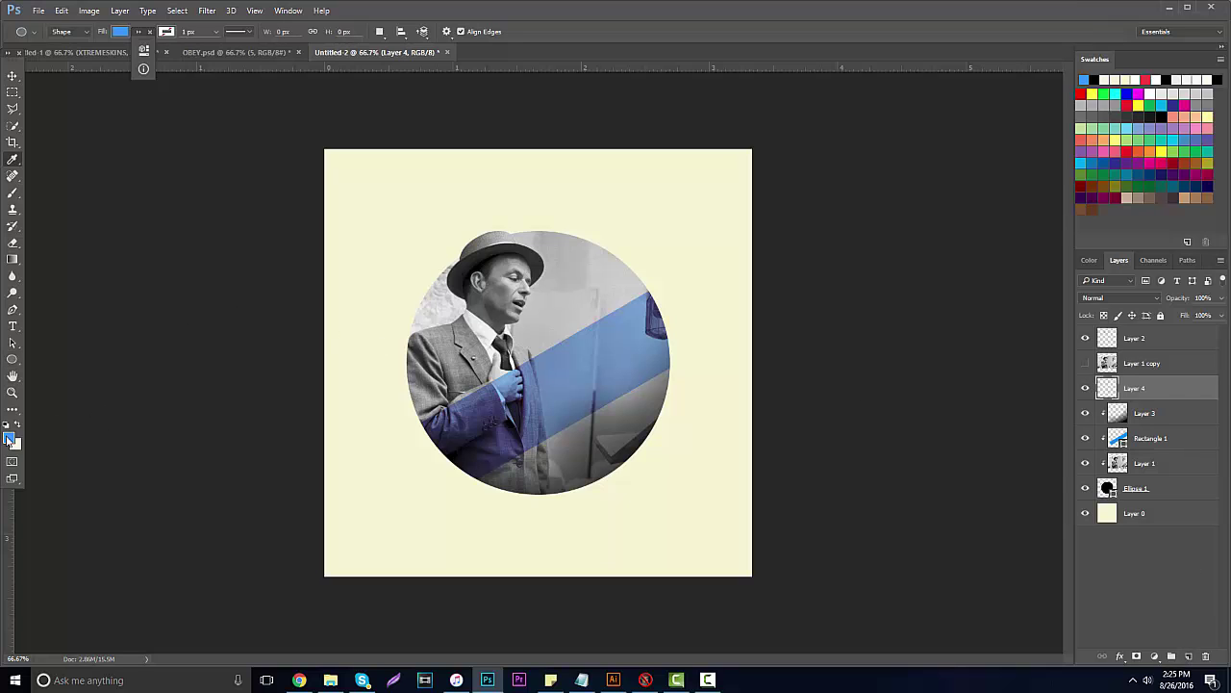
pyautogui.moveTo(1006, 425); pyautogui.dragTo(1010, 424)
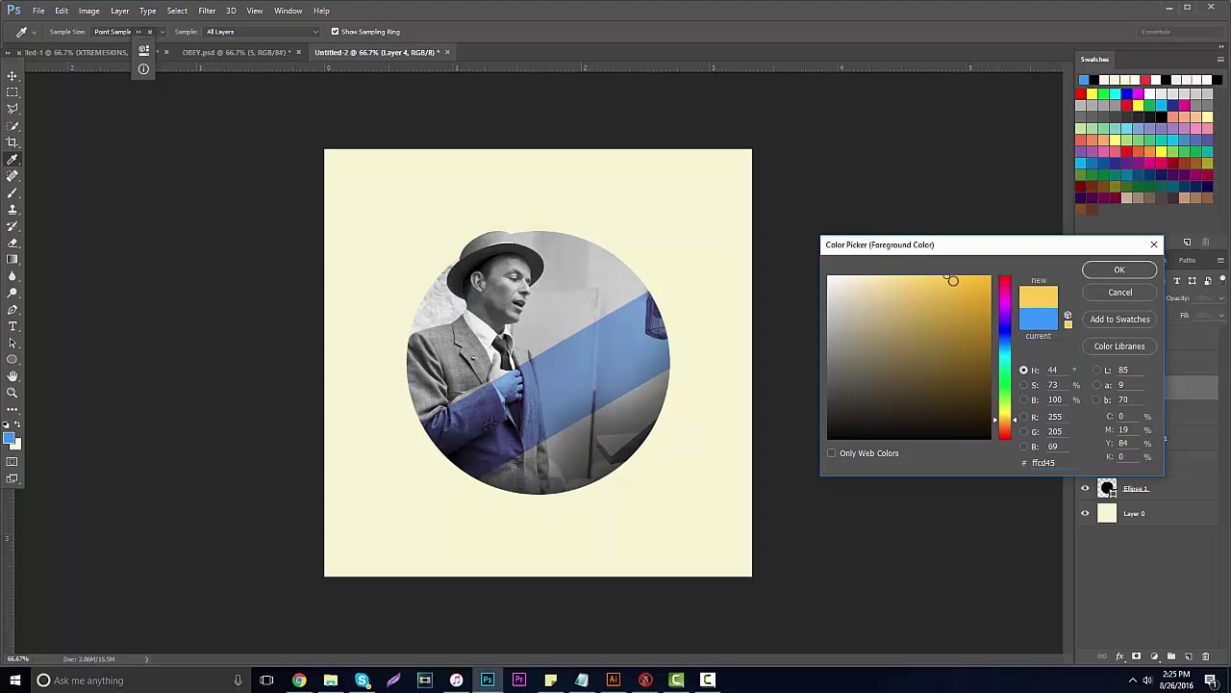
pyautogui.moveTo(946, 276); pyautogui.dragTo(940, 282)
pyautogui.click(1128, 274)
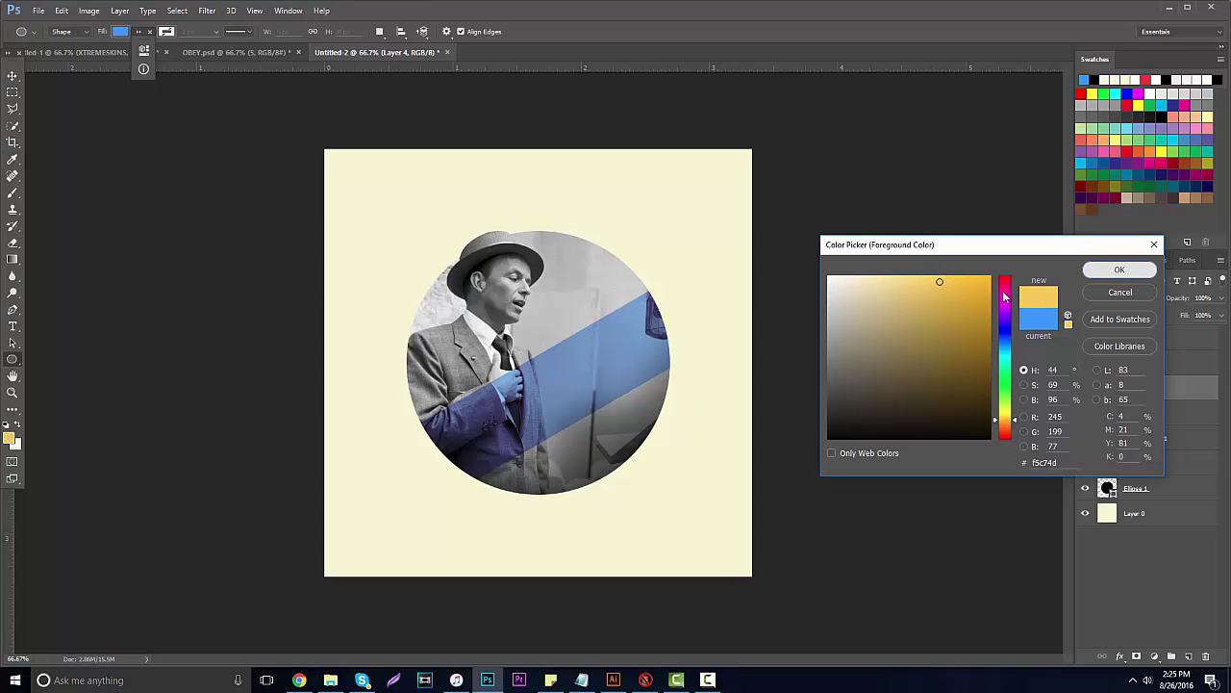
# Step: Draw a 67 px yellow dot above the circle's top-right edge, plus a smaller 47 px copy
pyautogui.moveTo(590, 247)
pyautogui.mouseDown()
pyautogui.moveTo(643, 300)
pyautogui.moveTo(624, 294)
pyautogui.moveTo(660, 280)
pyautogui.moveTo(600, 204)
pyautogui.moveTo(626, 198)
pyautogui.moveTo(606, 223)
pyautogui.mouseUp()
pyautogui.press('v')
pyautogui.hotkey('ctrl', 't')
pyautogui.press('Return')
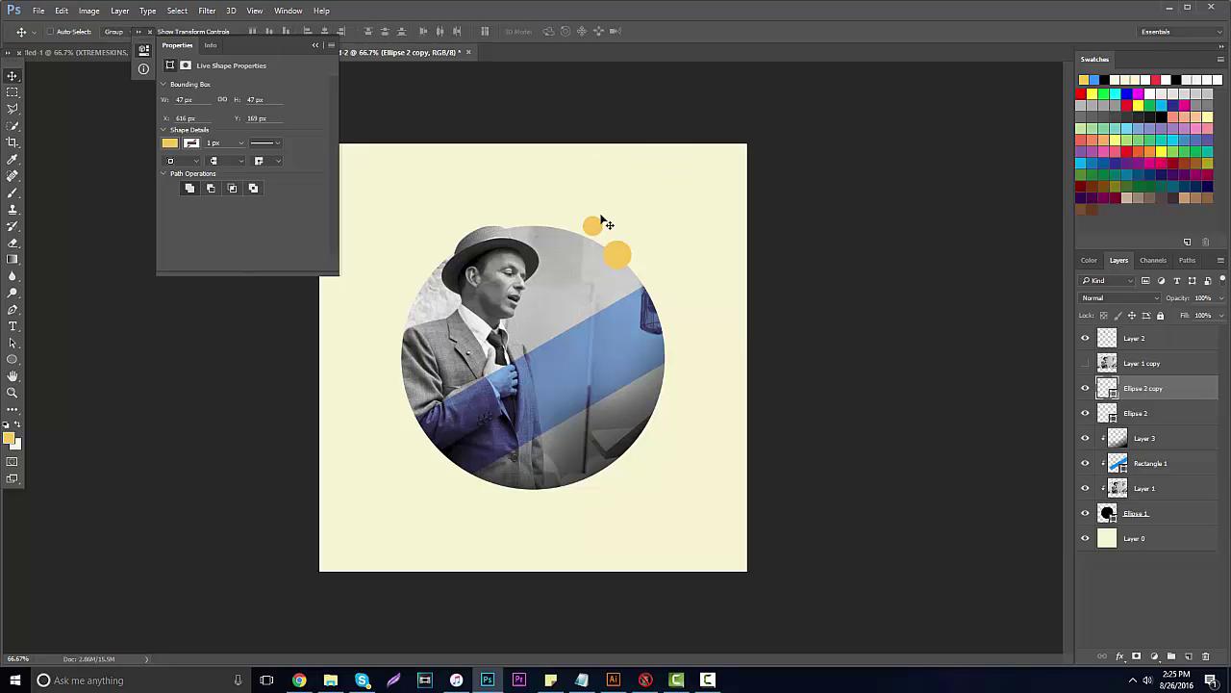
pyautogui.click(315, 46)
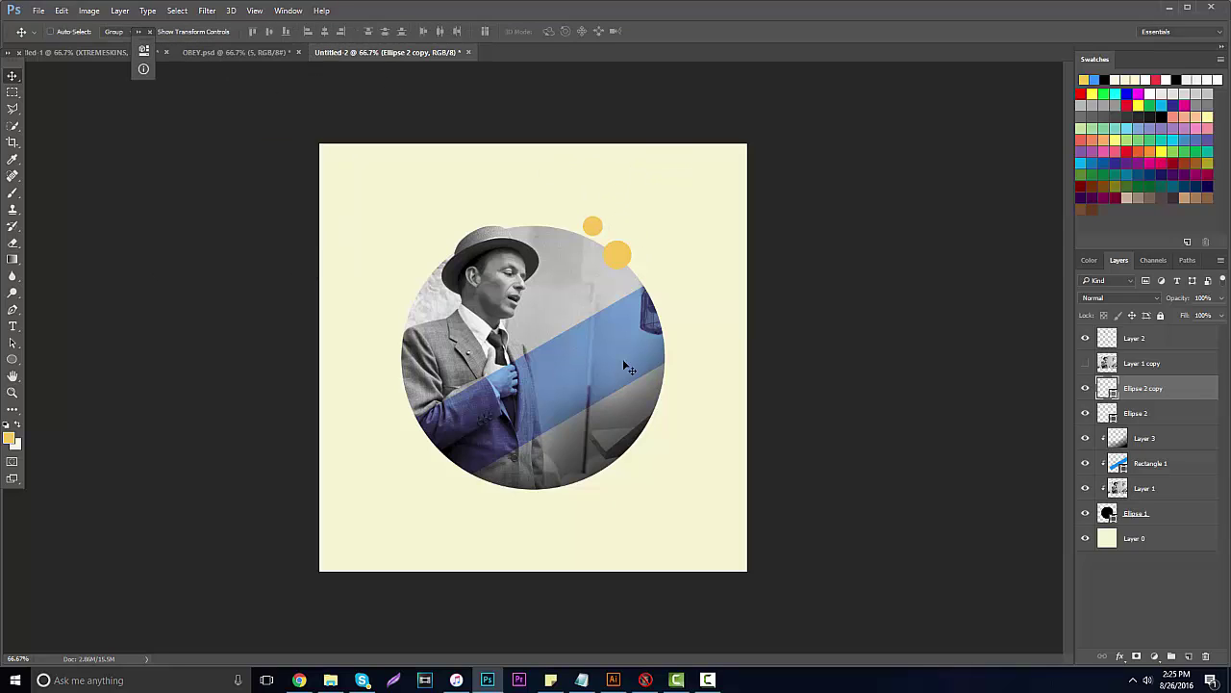
# Step: Nudge the smaller yellow dot right, zoom in, and add an empty Layer 4
pyautogui.moveTo(597, 223); pyautogui.dragTo(603, 223)
pyautogui.click(13, 392)
pyautogui.moveTo(541, 488); pyautogui.dragTo(531, 465)
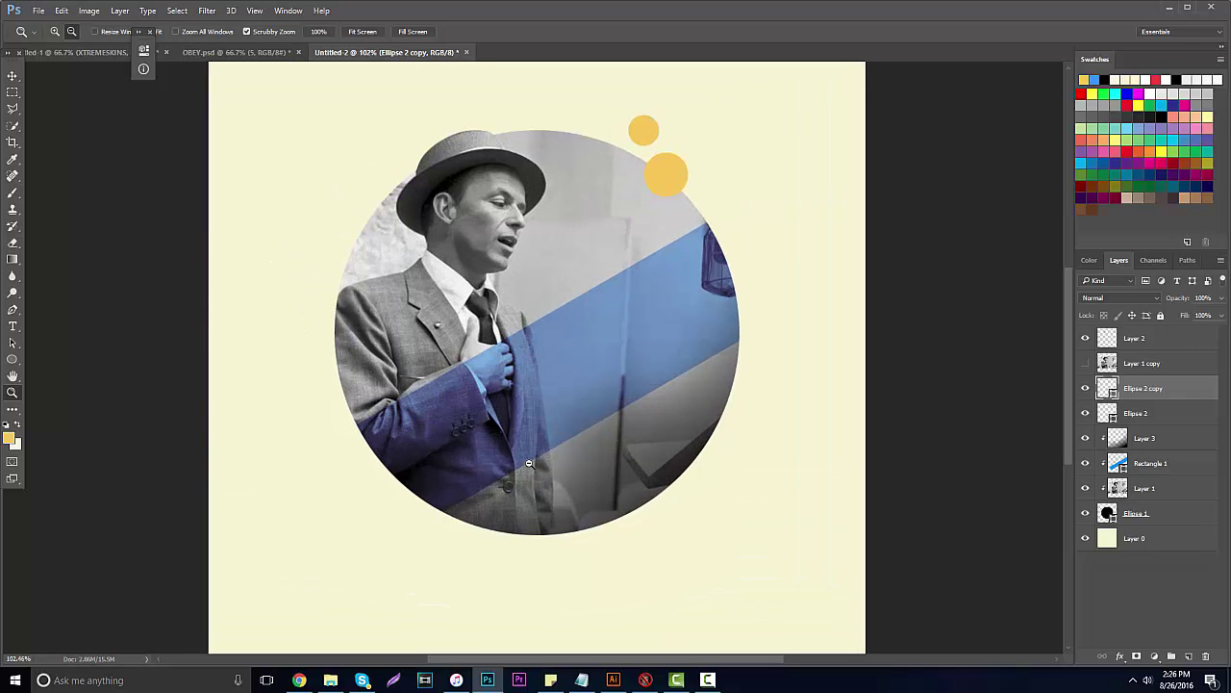
pyautogui.click(1186, 656)
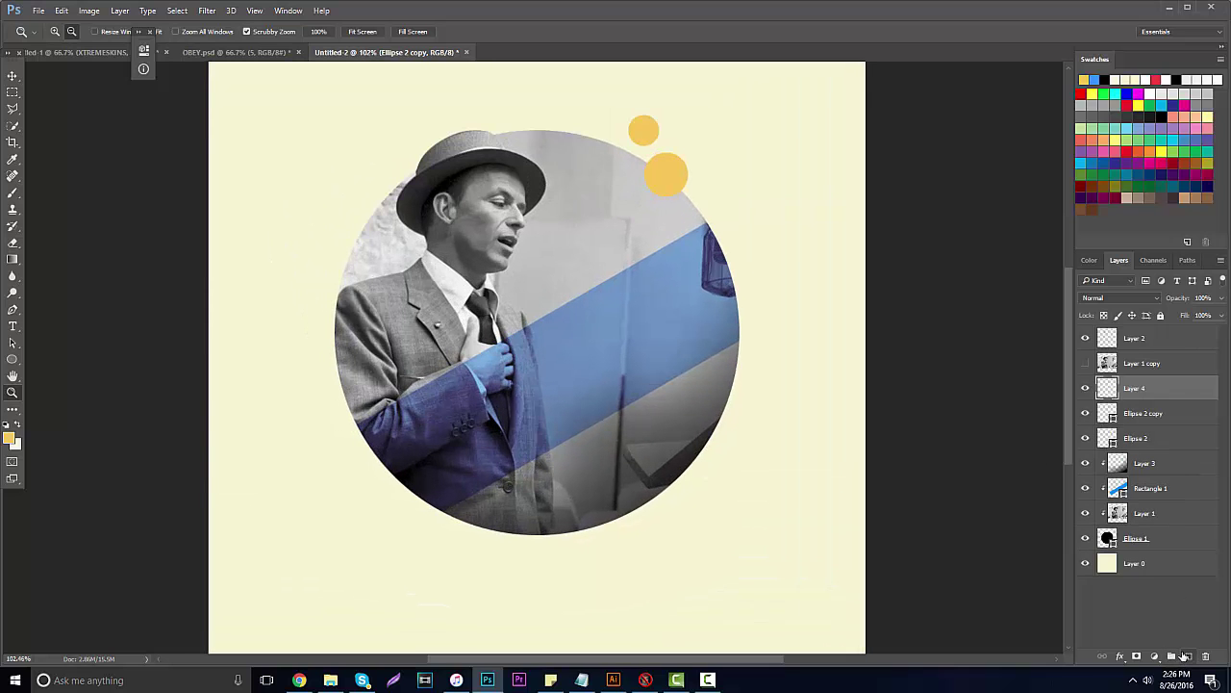
# Step: On Ellipse 1, add centre guides and place vertical guides at the circle's left and right edges
pyautogui.click(1123, 535)
pyautogui.hotkey('ctrl', ';')
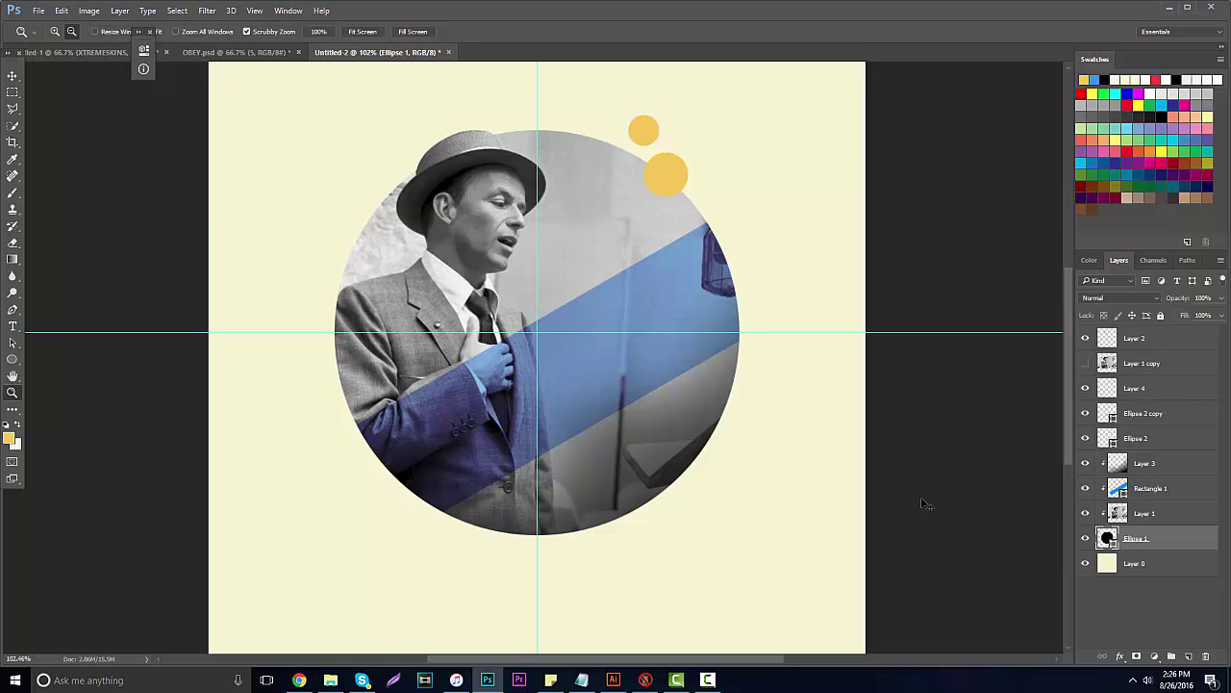
pyautogui.hotkey('ctrl', 'r')
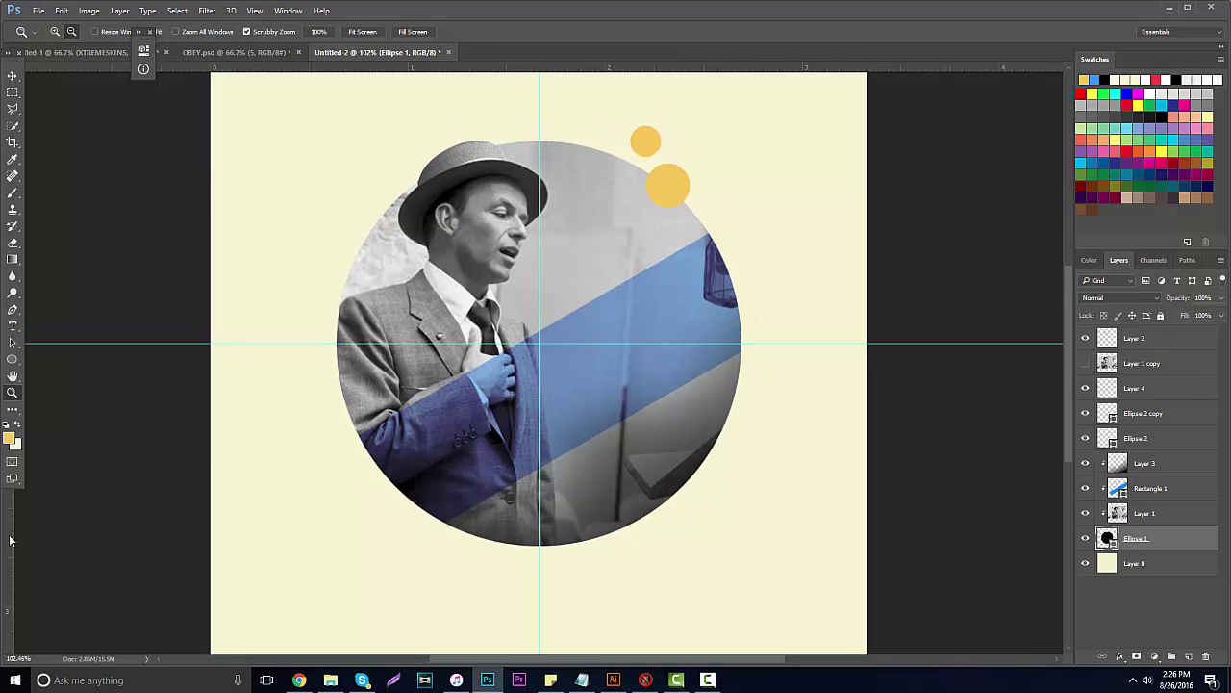
pyautogui.moveTo(7, 524); pyautogui.dragTo(340, 437)
pyautogui.moveTo(9, 494); pyautogui.dragTo(743, 481)
pyautogui.scroll(-5, 709, 487)
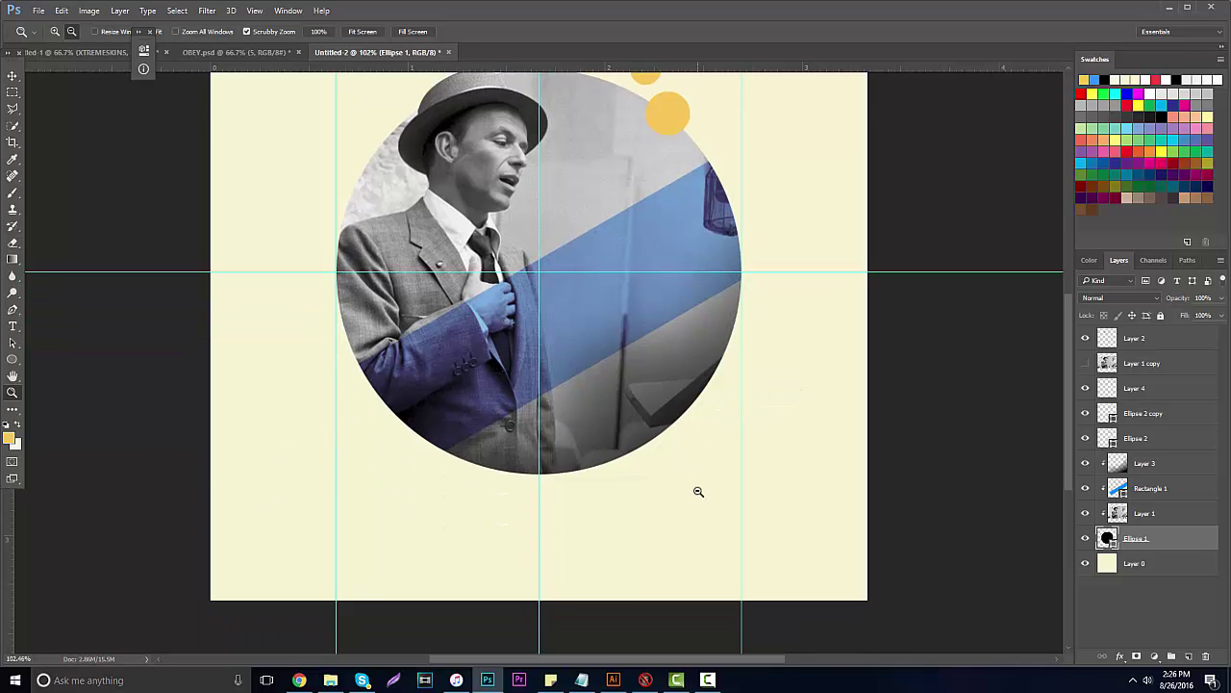
pyautogui.click(12, 360)
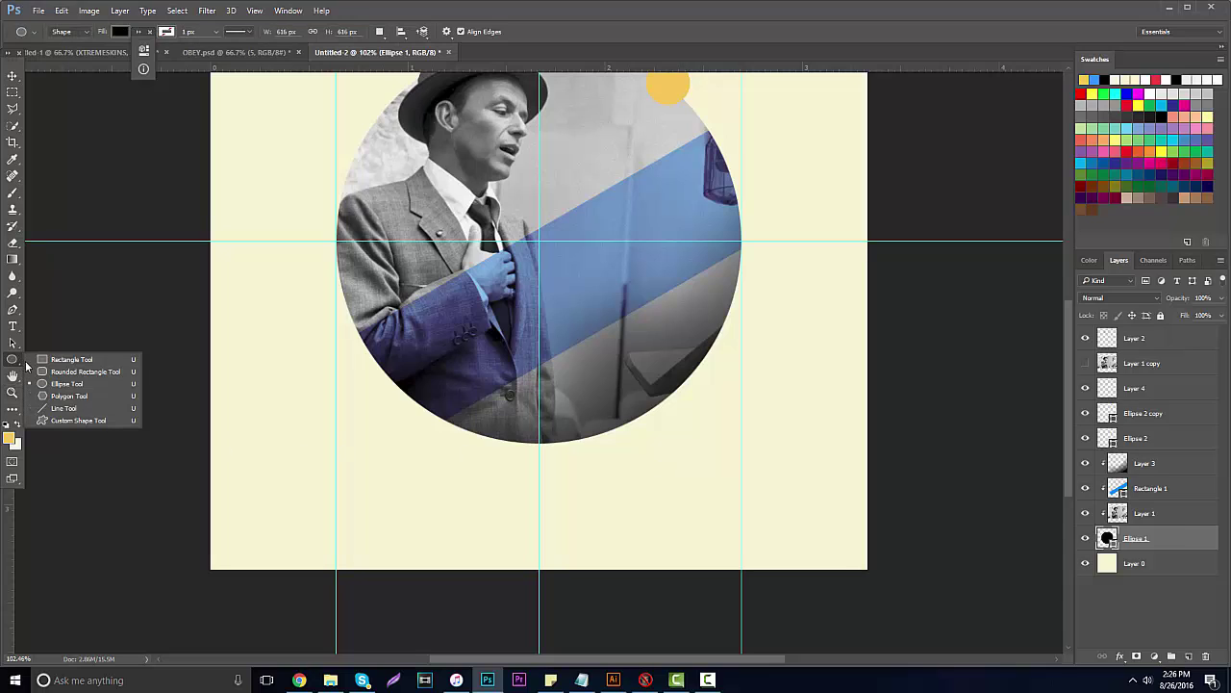
pyautogui.click(58, 409)
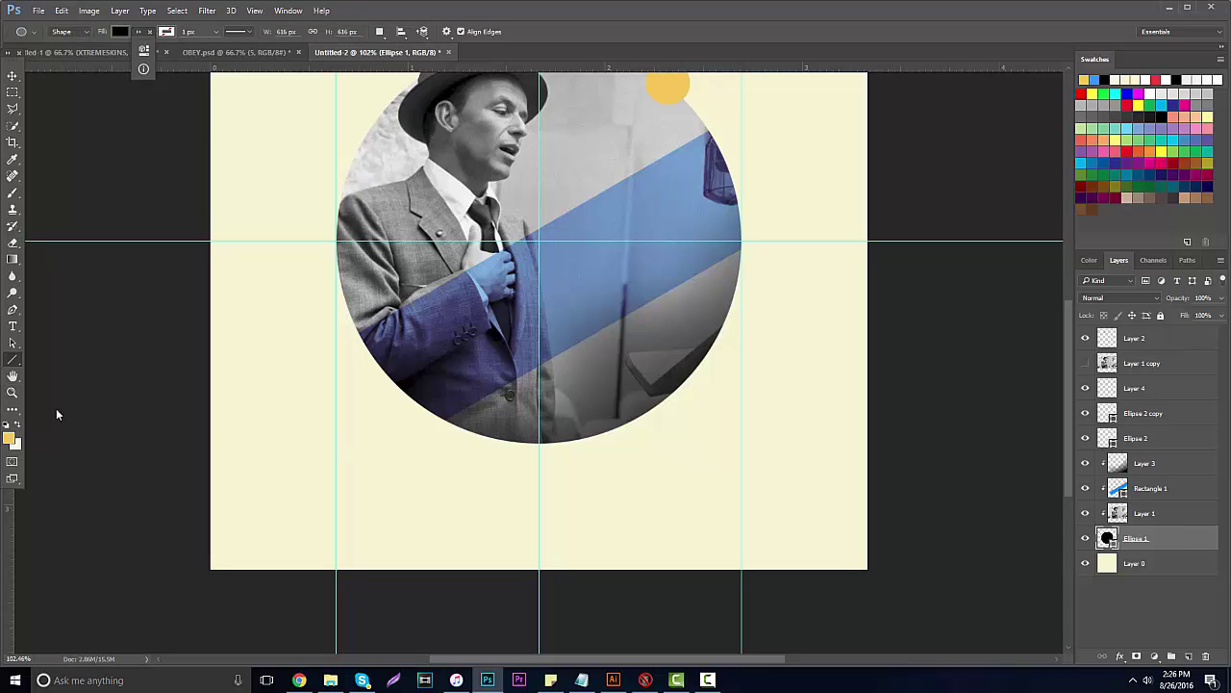
pyautogui.click(6, 426)
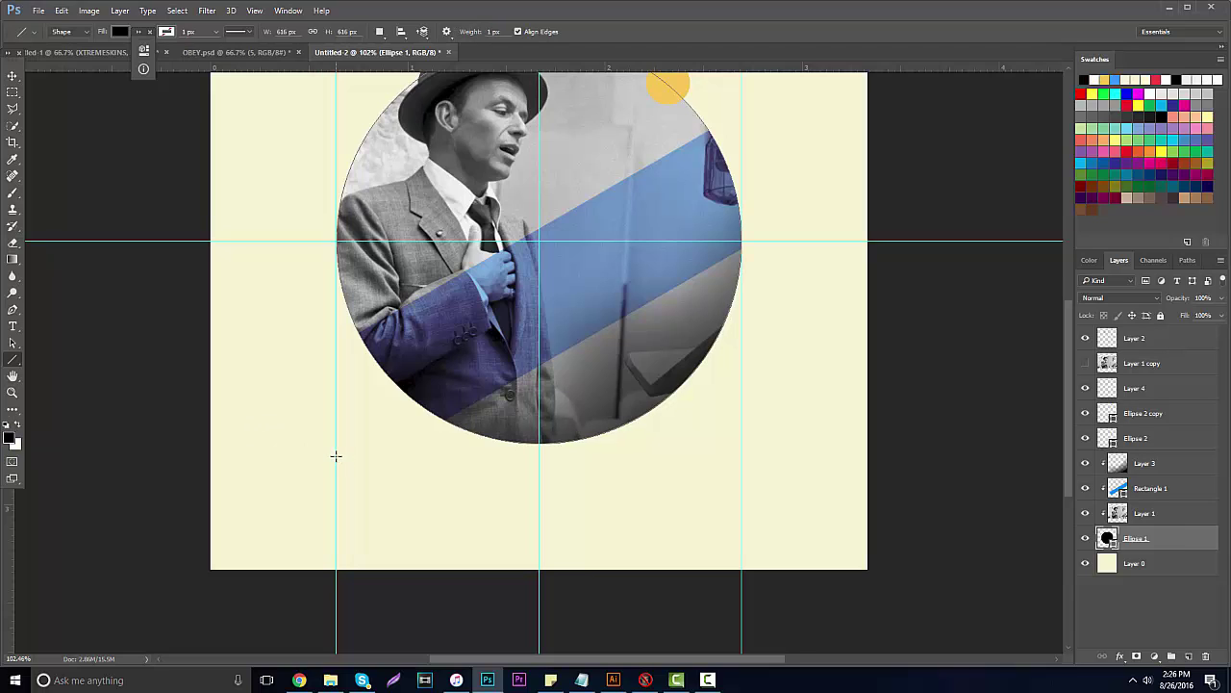
pyautogui.moveTo(336, 455); pyautogui.dragTo(499, 468)
pyautogui.click(13, 75)
pyautogui.moveTo(251, 357); pyautogui.dragTo(494, 357)
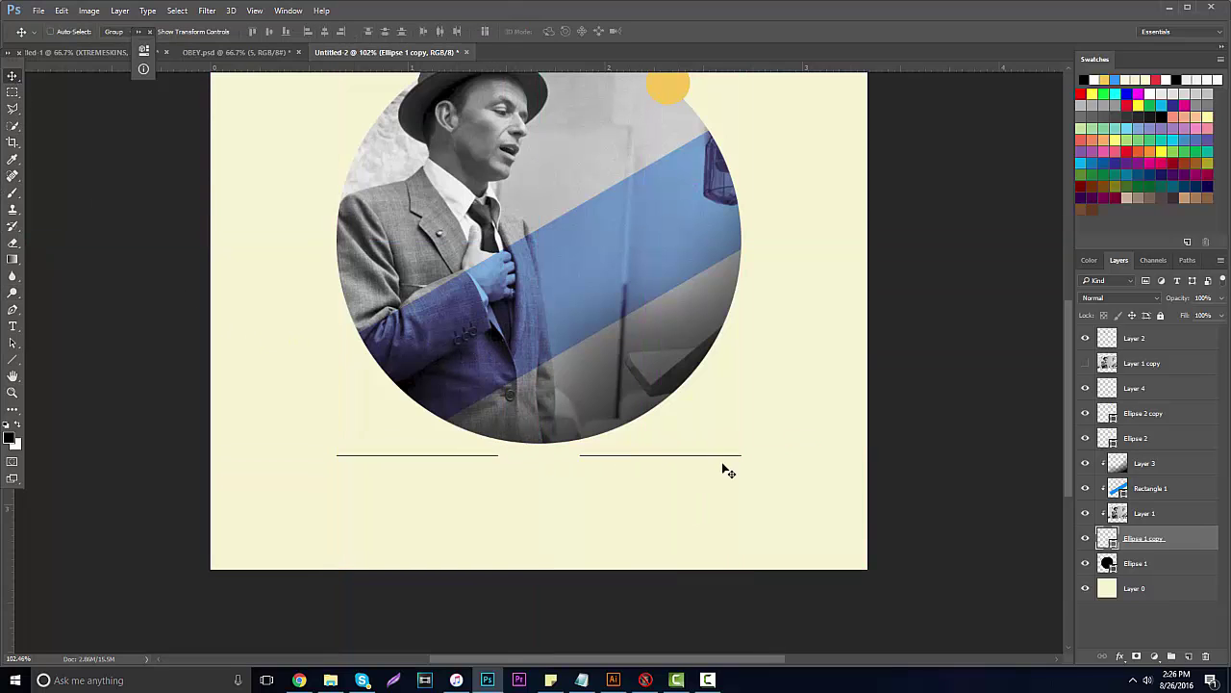
pyautogui.click(1086, 562)
pyautogui.rightClick(1124, 563)
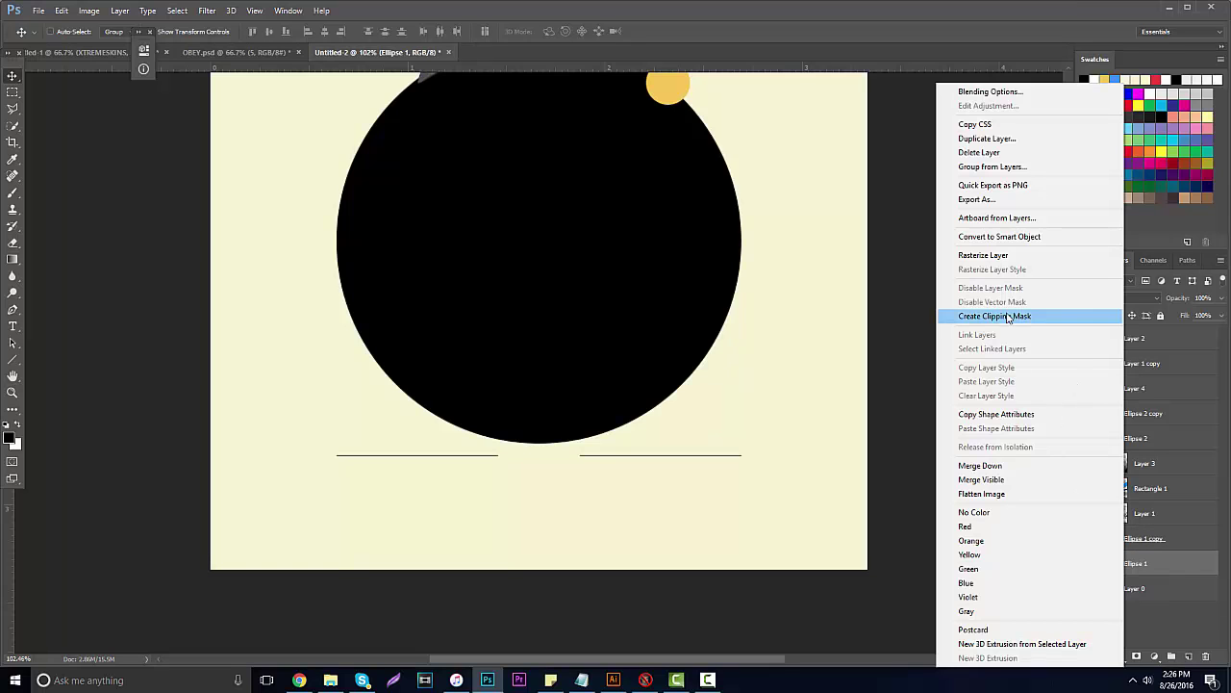
pyautogui.click(983, 255)
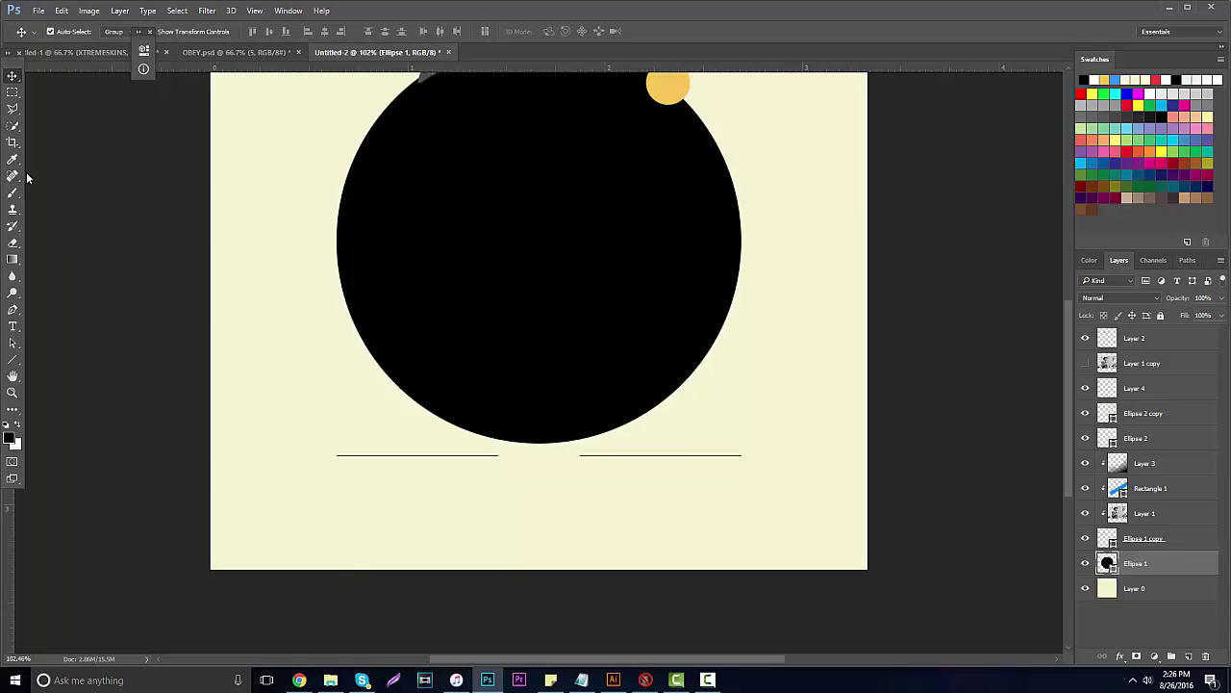
pyautogui.hotkey('ctrl', 'alt', 'z')
pyautogui.hotkey('ctrl', 'alt', 'z')
pyautogui.hotkey('ctrl', 'alt', 'z')
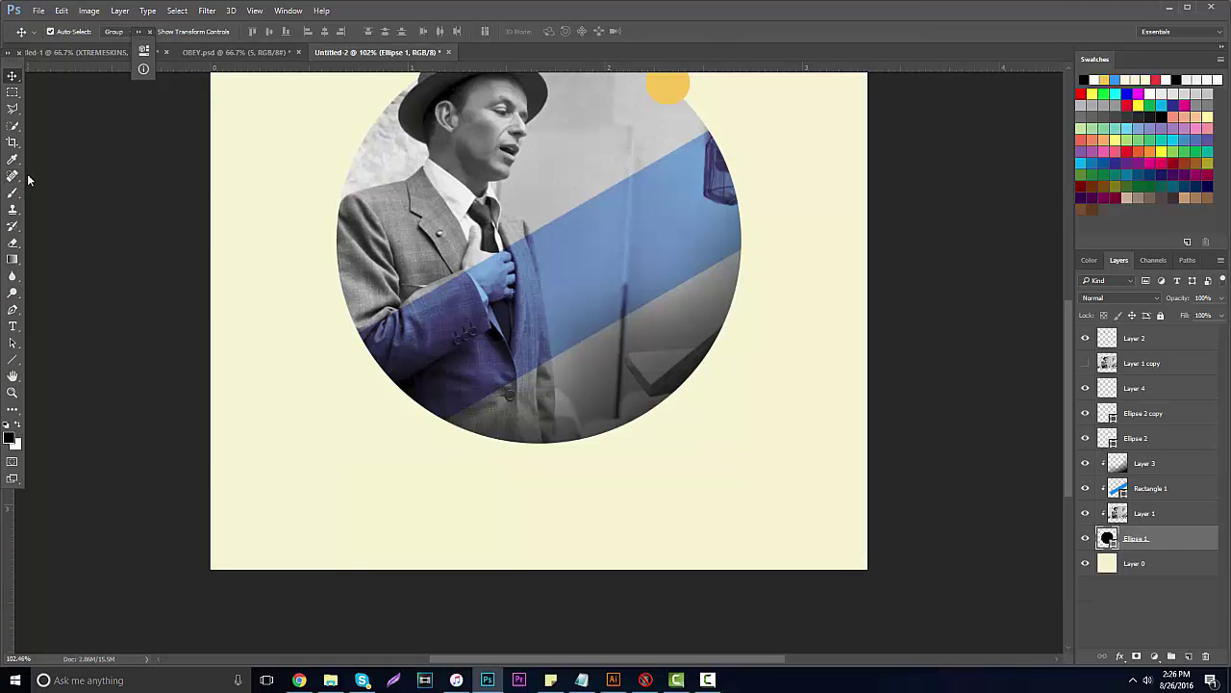
pyautogui.press('ctrl')
# Step: Add a layer beneath Ellipse 1 and draw a thin black line under the circle's left half
pyautogui.click(1189, 655)
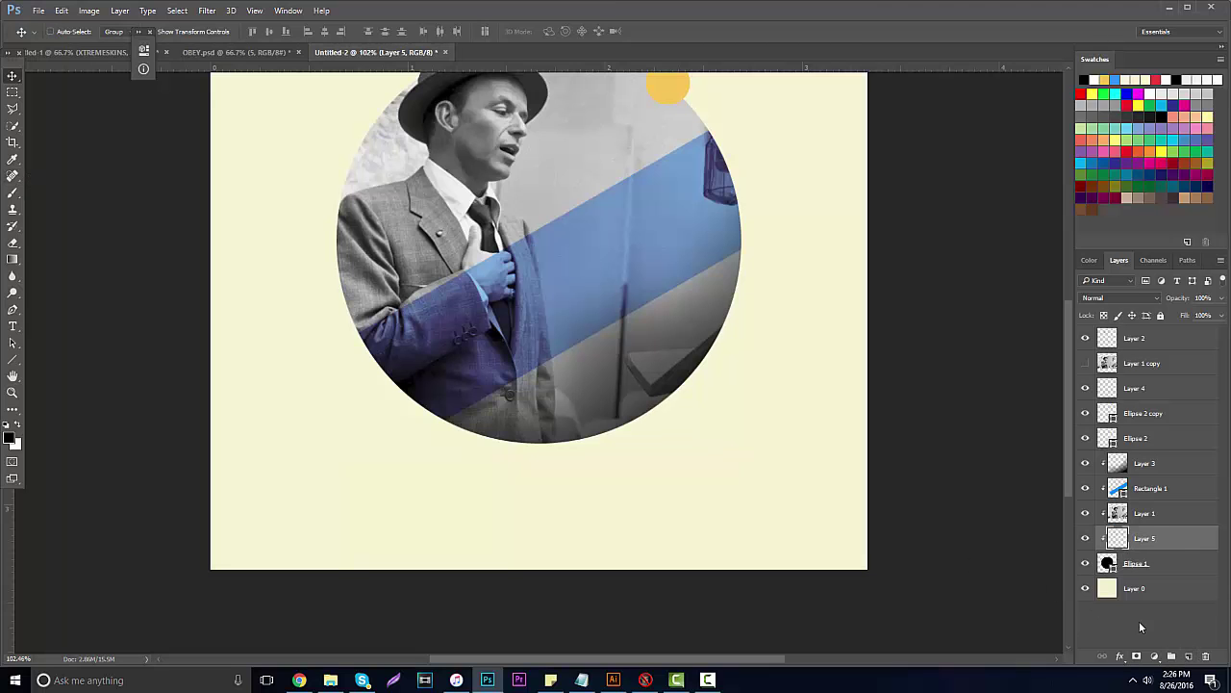
pyautogui.moveTo(1151, 561); pyautogui.dragTo(1145, 578)
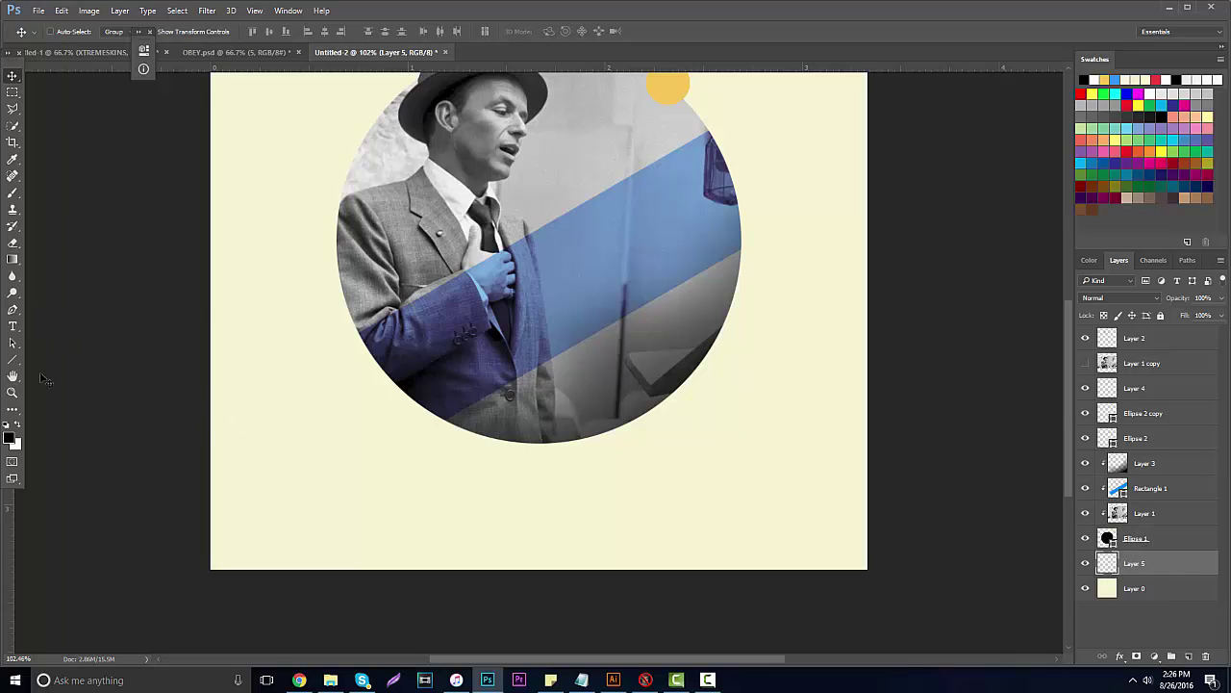
pyautogui.hotkey('ctrl', ';')
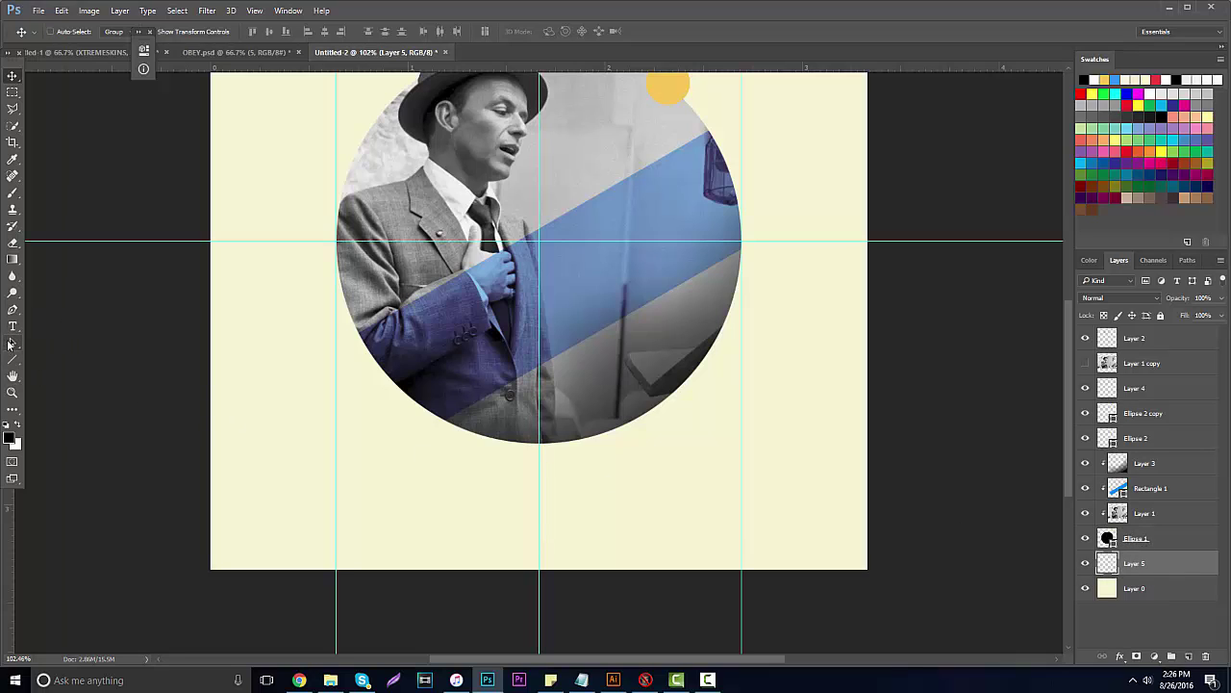
pyautogui.click(12, 359)
pyautogui.moveTo(342, 457)
pyautogui.mouseDown()
pyautogui.moveTo(504, 476)
pyautogui.moveTo(493, 478)
pyautogui.mouseUp()
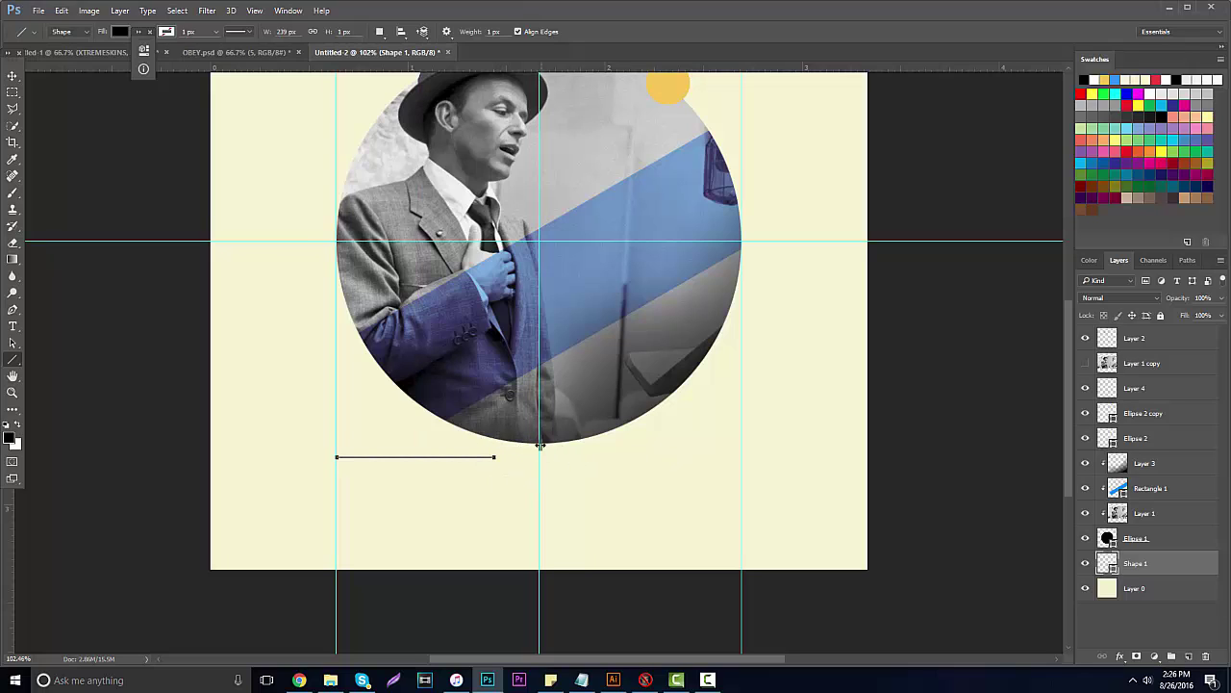
# Step: Copy the line to sit under the circle's right half, leaving a gap, and zoom in
pyautogui.hotkey('ctrl', 'j')
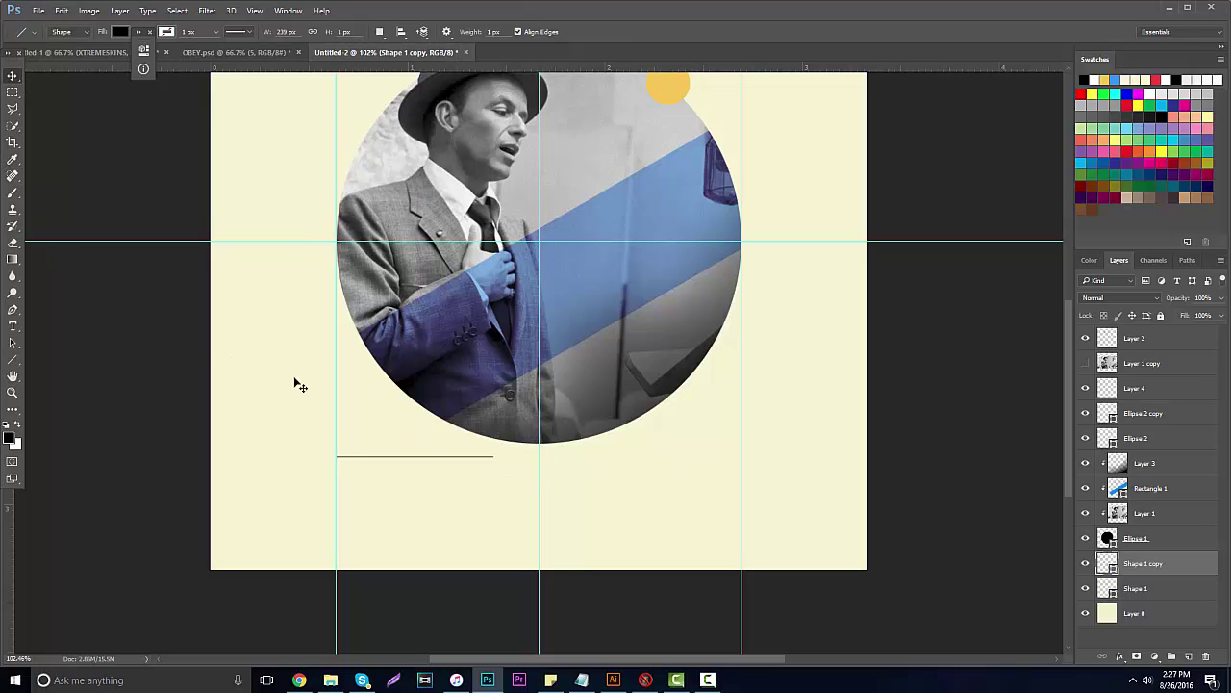
pyautogui.press('v')
pyautogui.moveTo(402, 395); pyautogui.dragTo(648, 395)
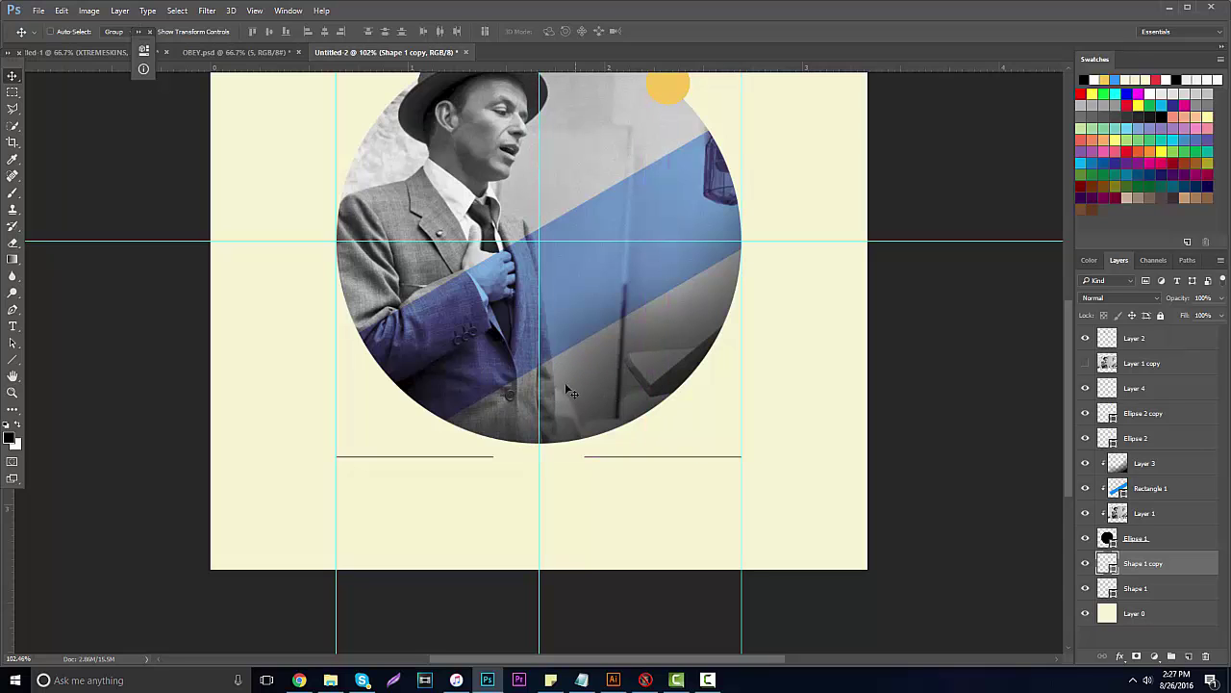
pyautogui.click(12, 391)
pyautogui.keyDown('alt'); pyautogui.click(565, 452); pyautogui.keyUp('alt')
pyautogui.moveTo(565, 434); pyautogui.dragTo(616, 428)
# Step: Lower both lines slightly and type 2016 between them
pyautogui.press('v')
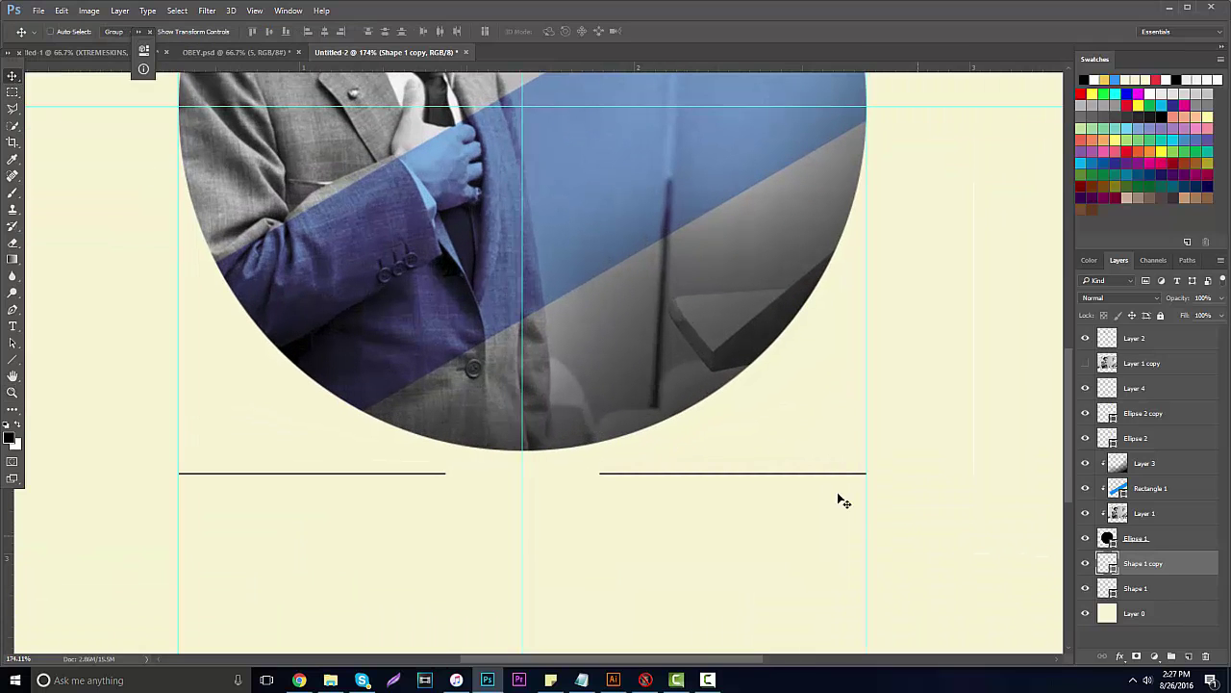
pyautogui.moveTo(837, 489)
pyautogui.mouseDown()
pyautogui.moveTo(834, 506)
pyautogui.moveTo(832, 493)
pyautogui.mouseUp()
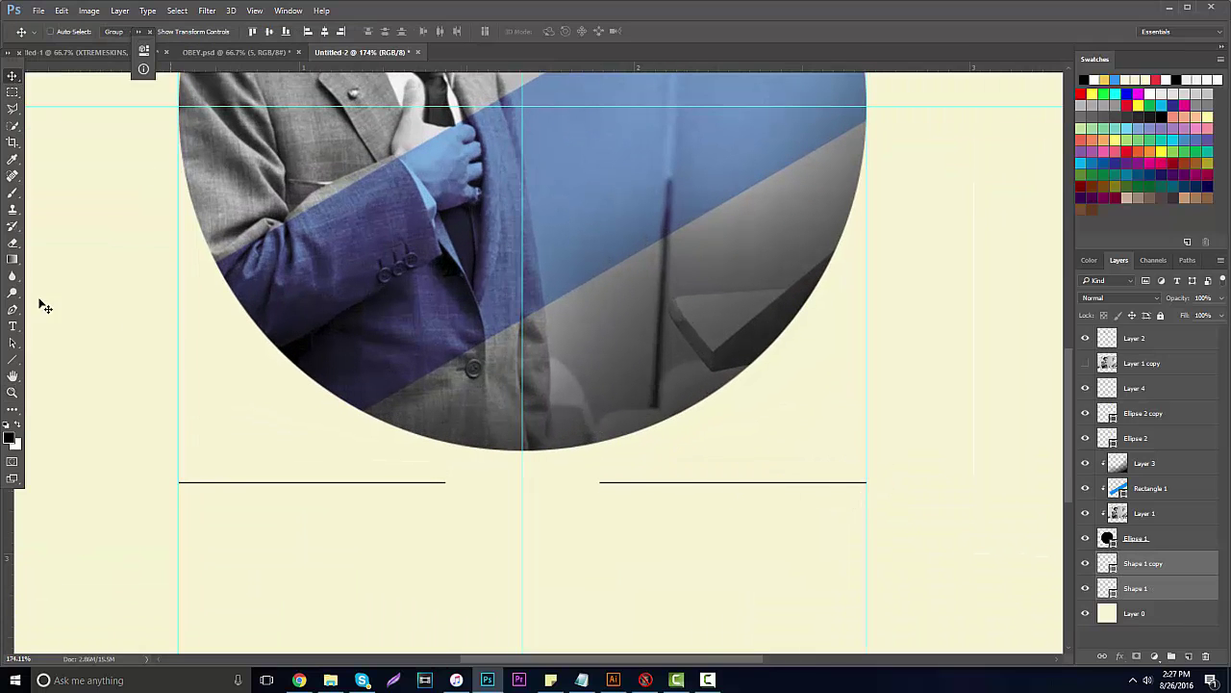
pyautogui.press('t')
pyautogui.click(475, 510)
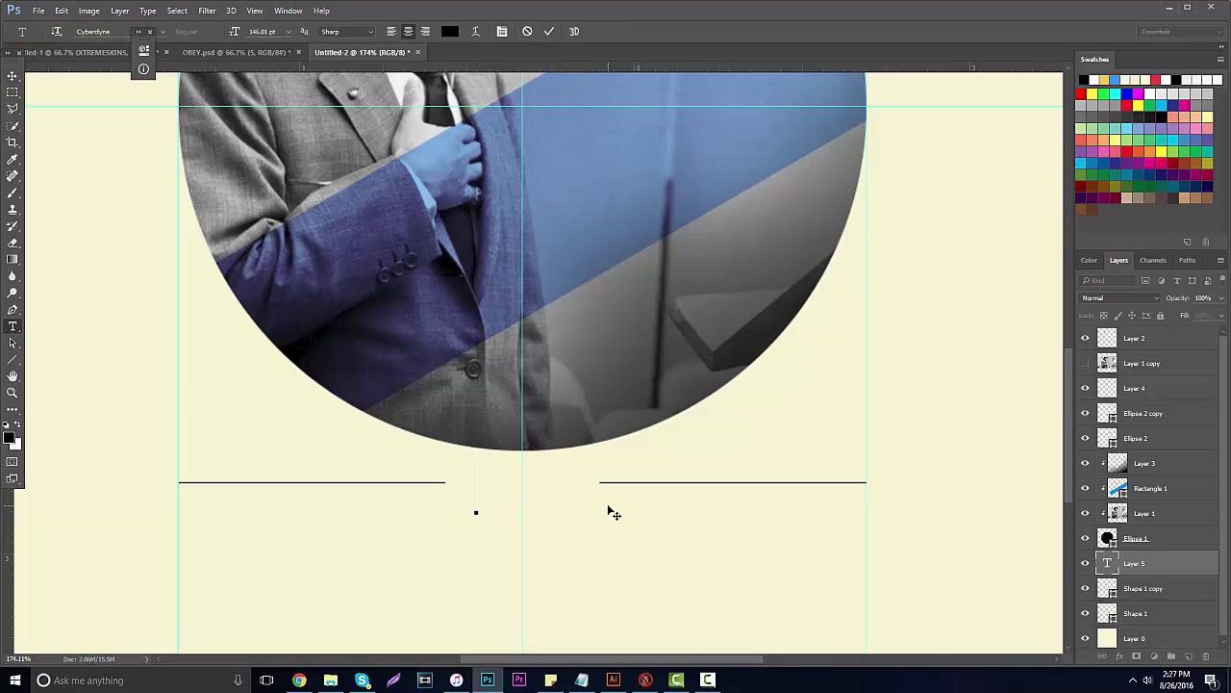
pyautogui.moveTo(234, 33); pyautogui.dragTo(141, 60)
pyautogui.write('2016')
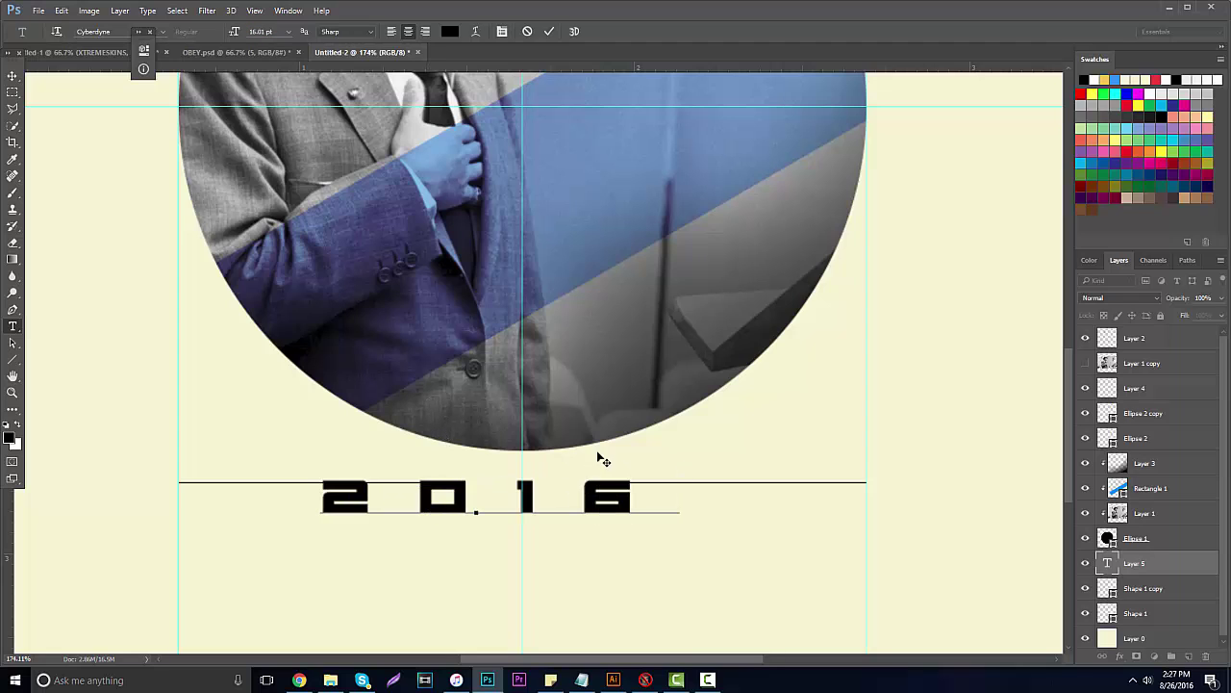
# Step: Set 2016 in Sansation at a smaller size and centre it in the gap between the lines
pyautogui.moveTo(654, 481); pyautogui.dragTo(323, 500)
pyautogui.click(162, 31)
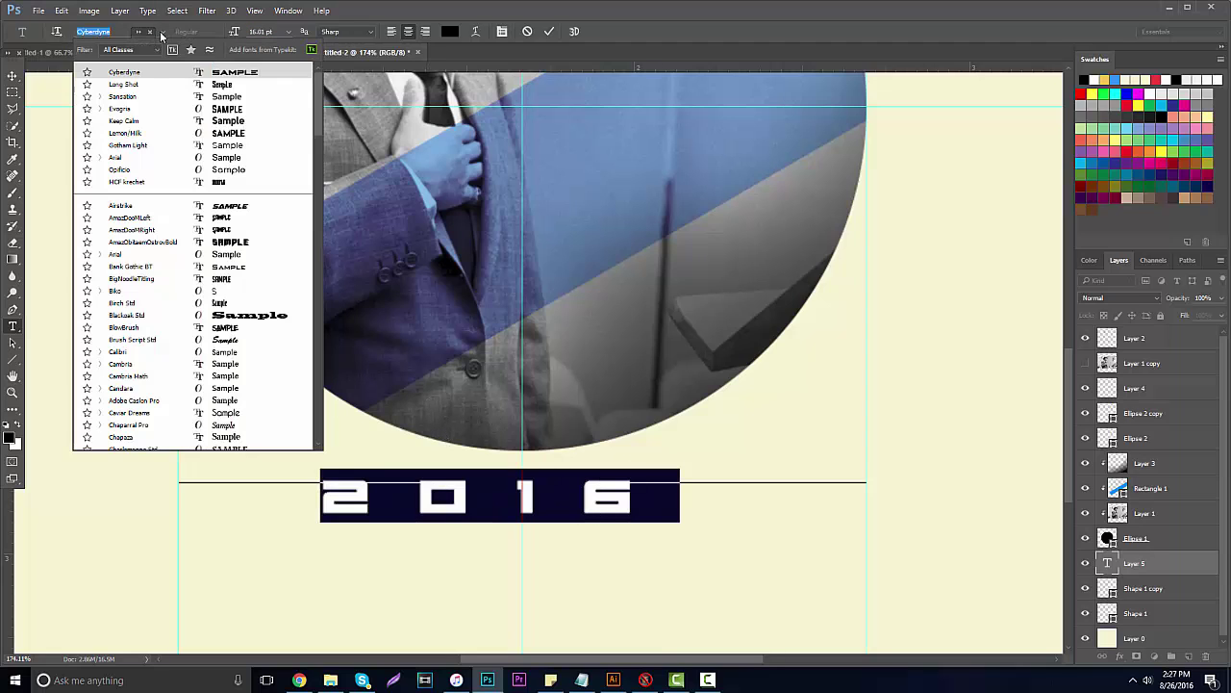
pyautogui.click(198, 96)
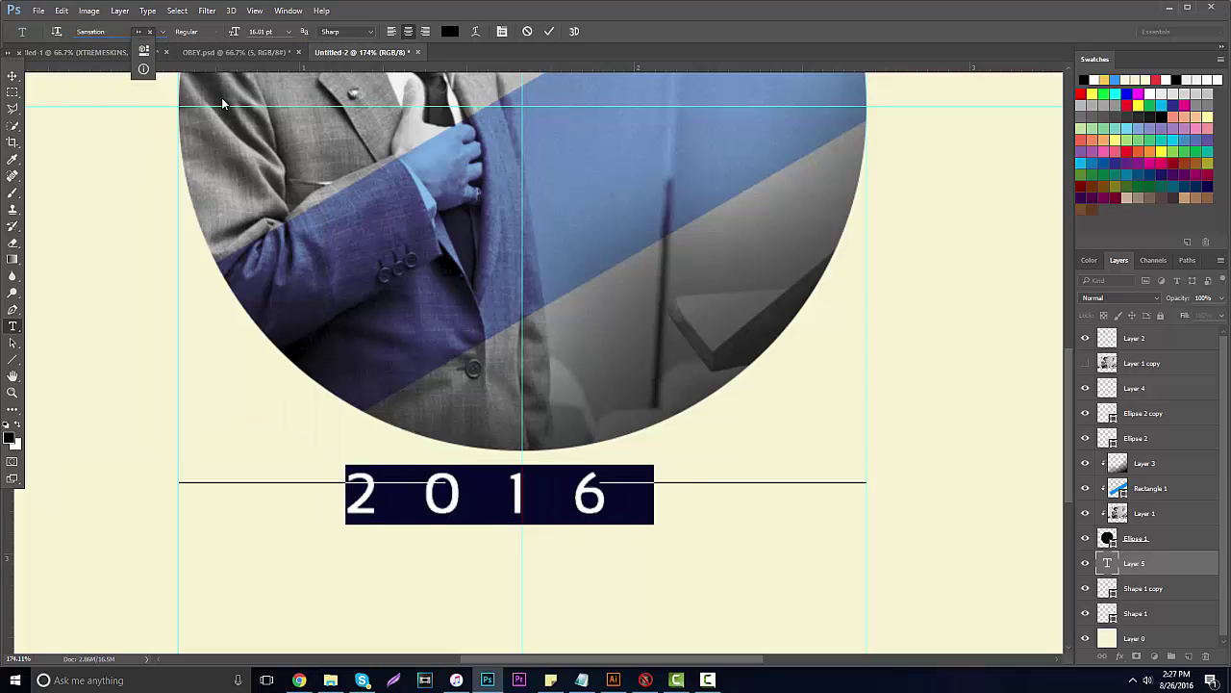
pyautogui.moveTo(236, 32); pyautogui.dragTo(219, 41)
pyautogui.click(12, 75)
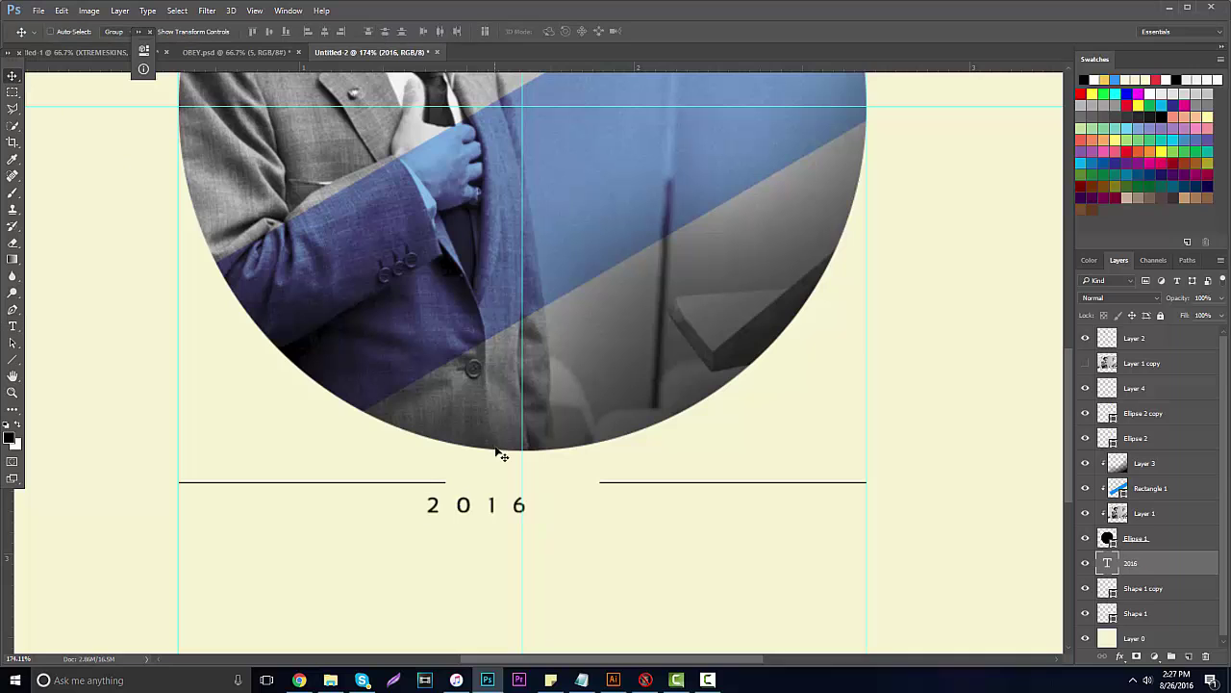
pyautogui.moveTo(497, 447); pyautogui.dragTo(541, 427)
pyautogui.click(12, 391)
# Step: Hide the guides and type FRANK in the top-left area of the cover
pyautogui.keyDown('alt'); pyautogui.click(270, 376); pyautogui.keyUp('alt')
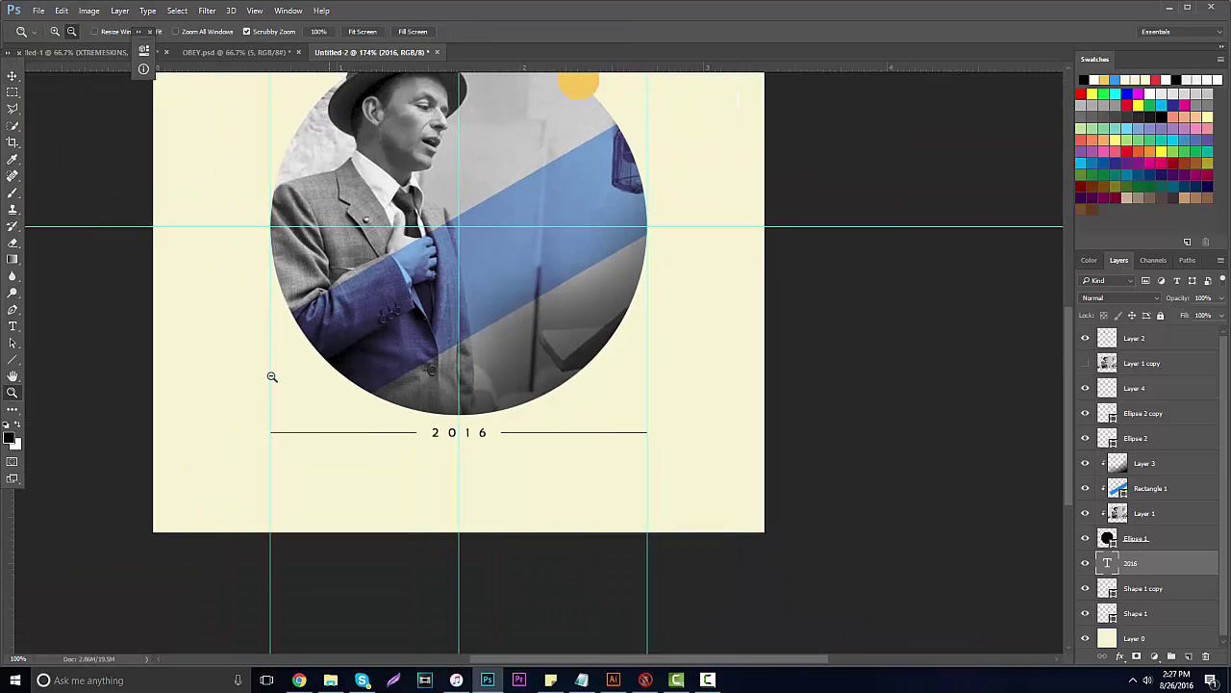
pyautogui.hotkey('ctrl', ';')
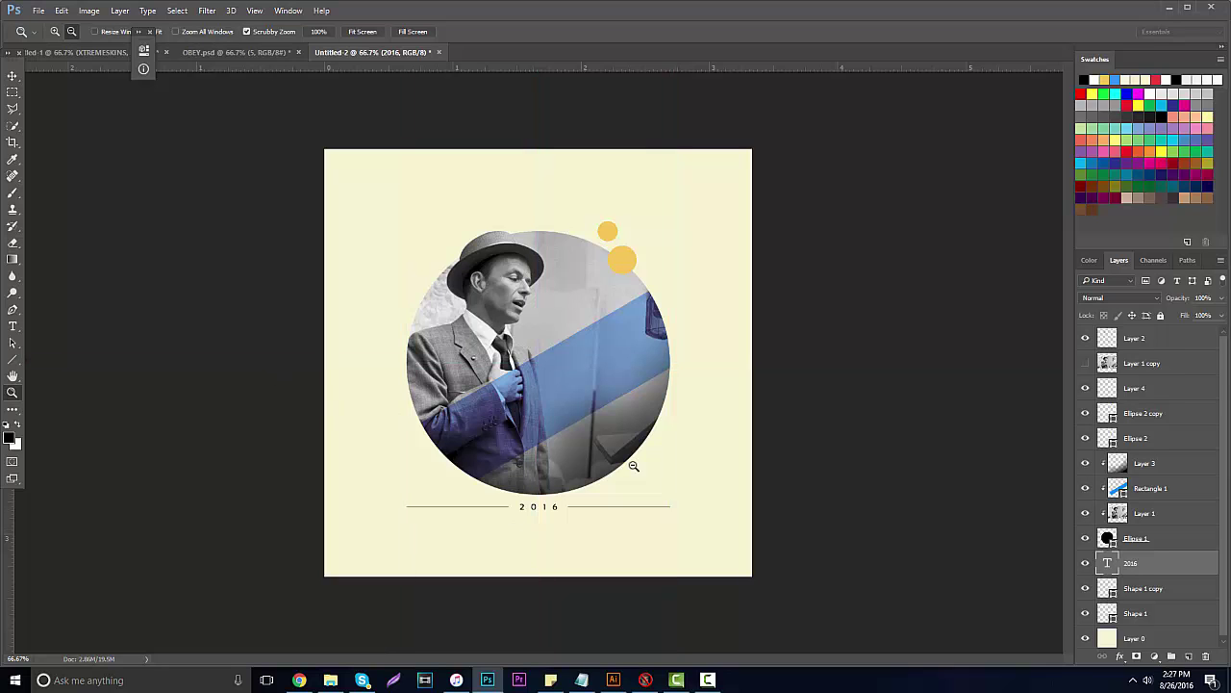
pyautogui.moveTo(481, 257); pyautogui.dragTo(505, 249)
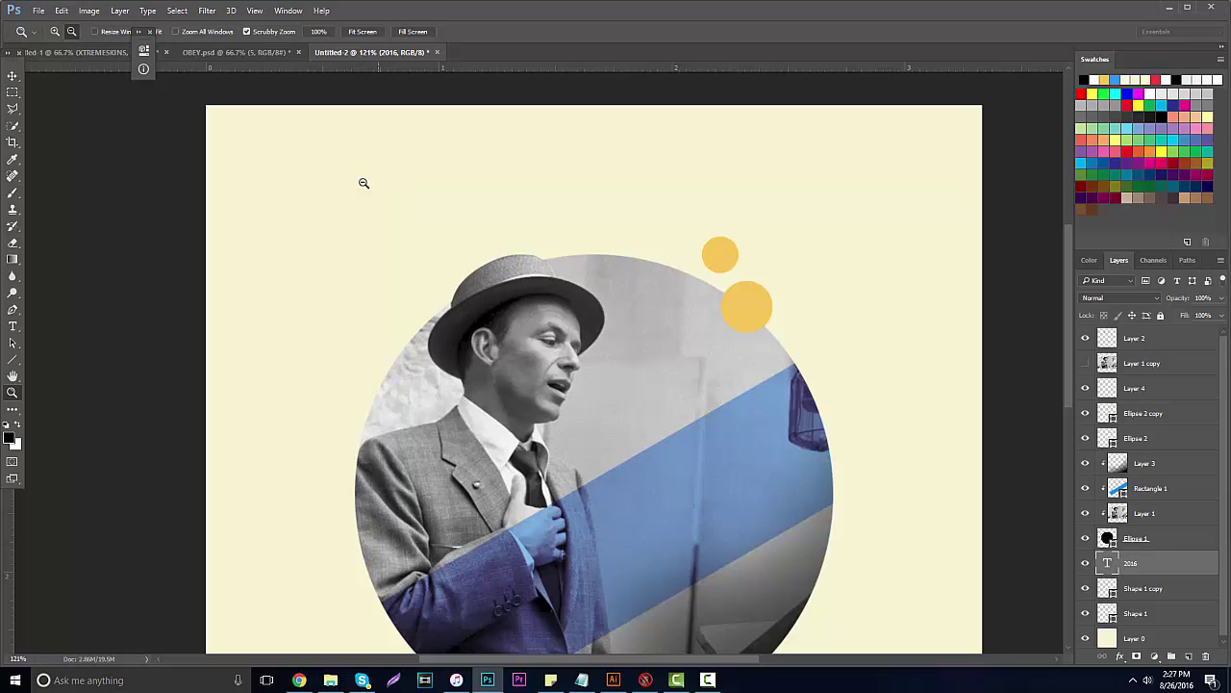
pyautogui.click(14, 325)
pyautogui.click(335, 214)
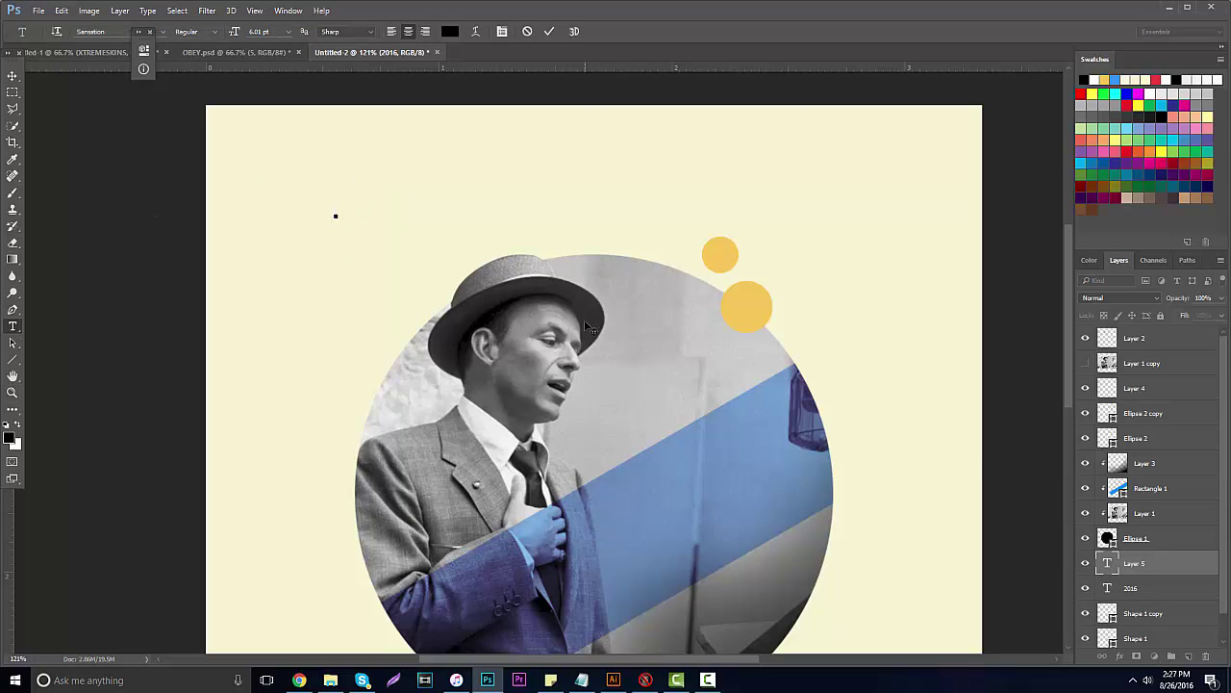
pyautogui.write('FRANK')
# Step: Set FRANK in Keep Calm with 0 tracking, squash it vertically, and move it up
pyautogui.moveTo(397, 211); pyautogui.dragTo(235, 69)
pyautogui.click(501, 32)
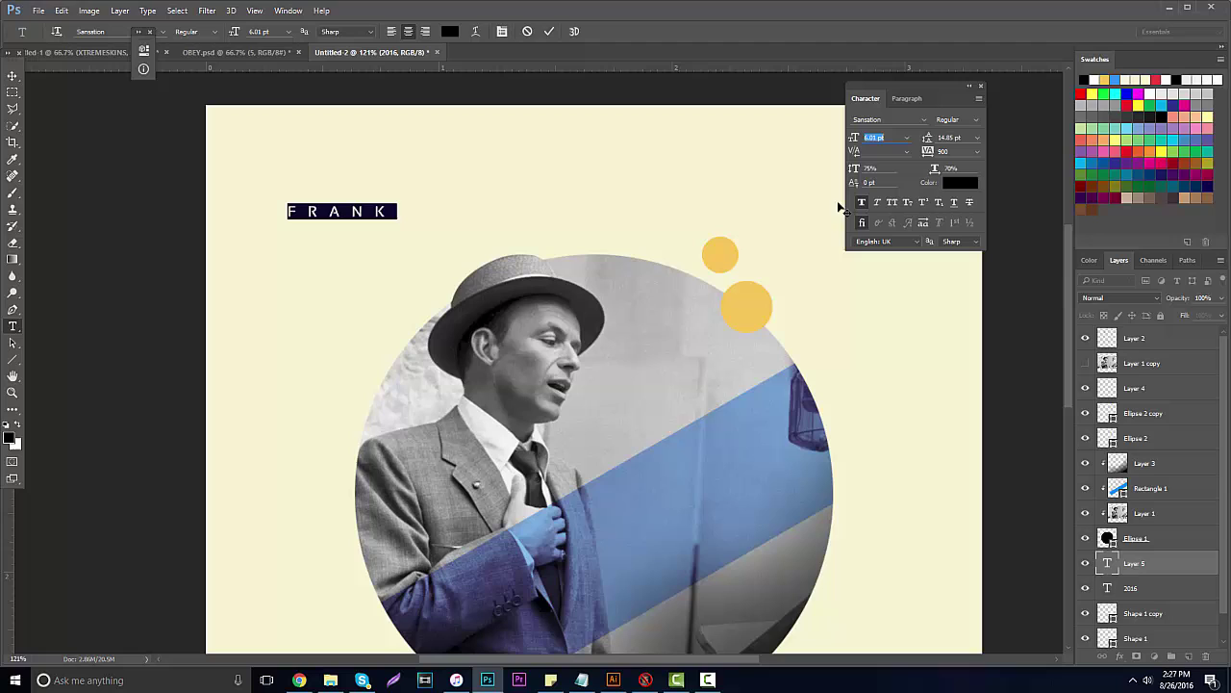
pyautogui.click(948, 151)
pyautogui.write('0')
pyautogui.press('Return')
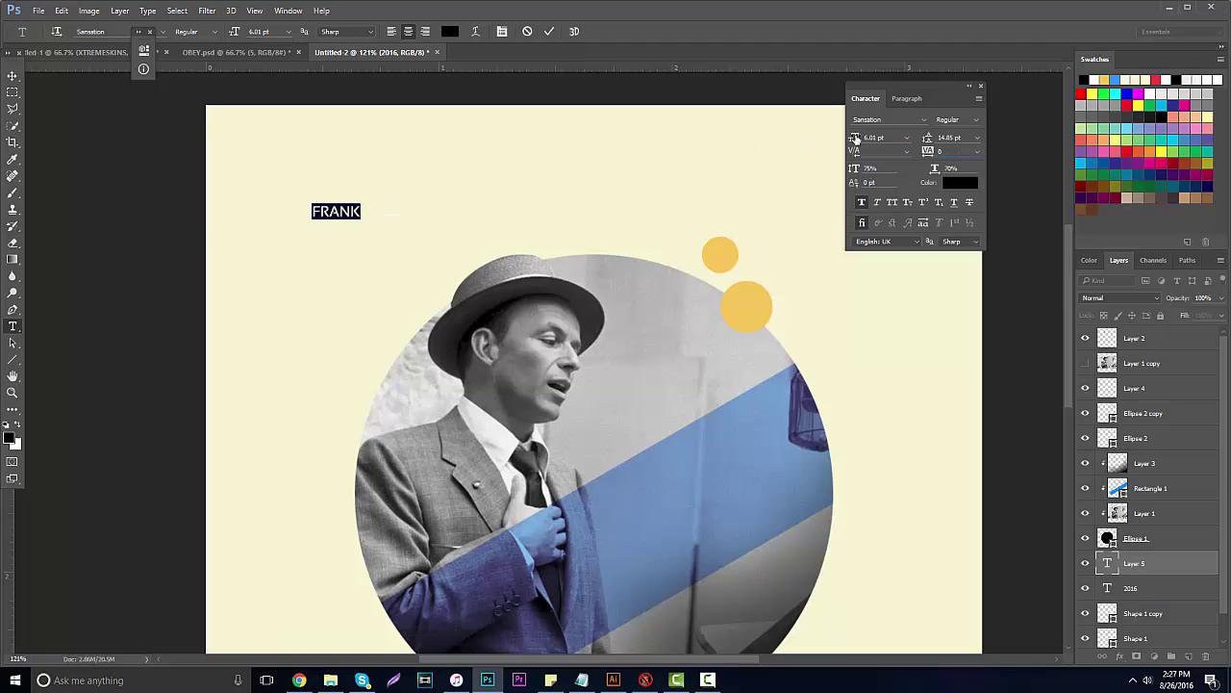
pyautogui.moveTo(856, 139); pyautogui.dragTo(730, 145)
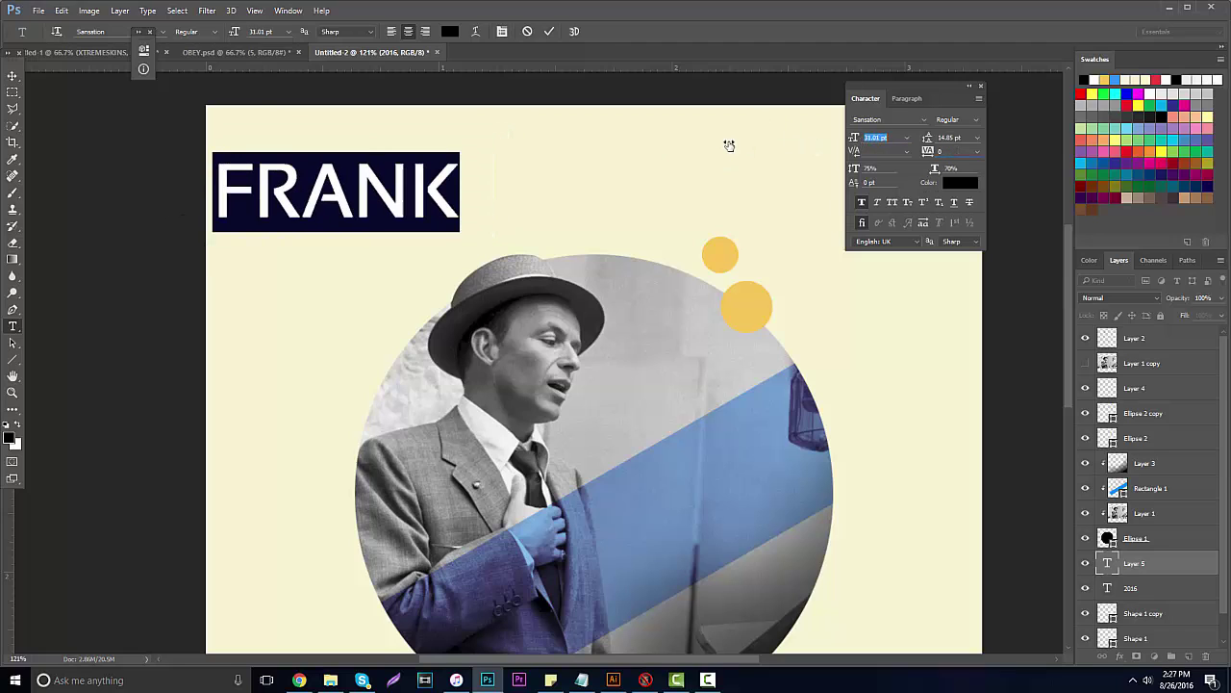
pyautogui.click(163, 31)
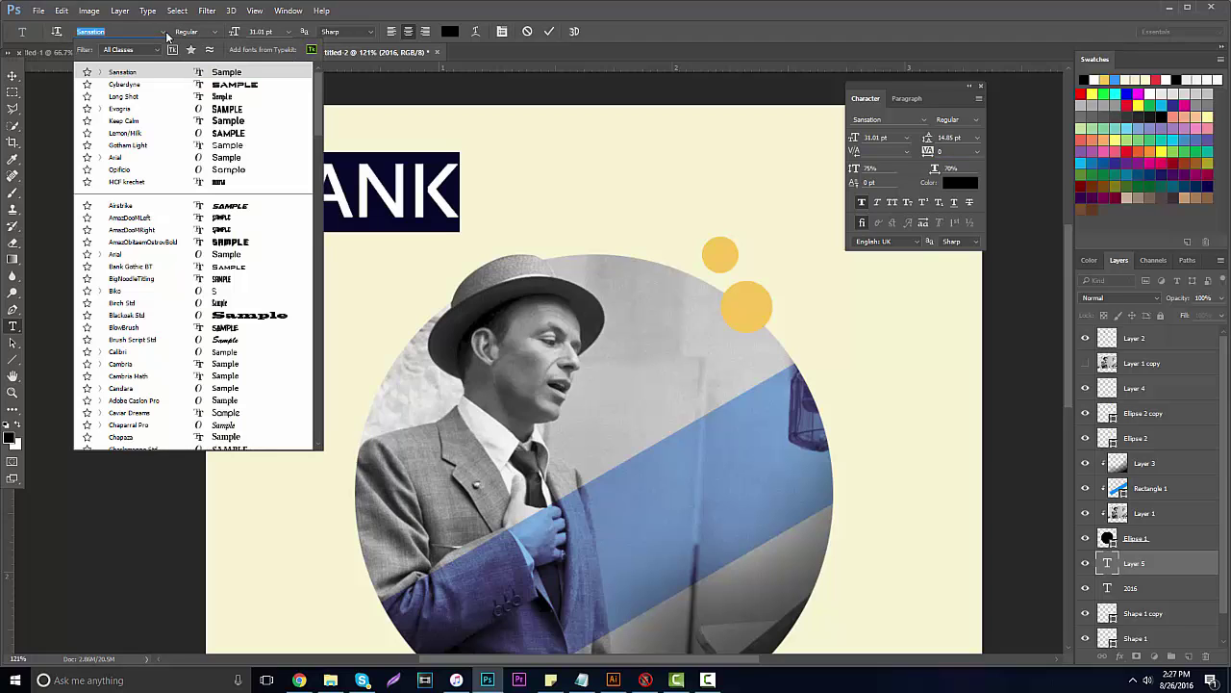
pyautogui.click(179, 121)
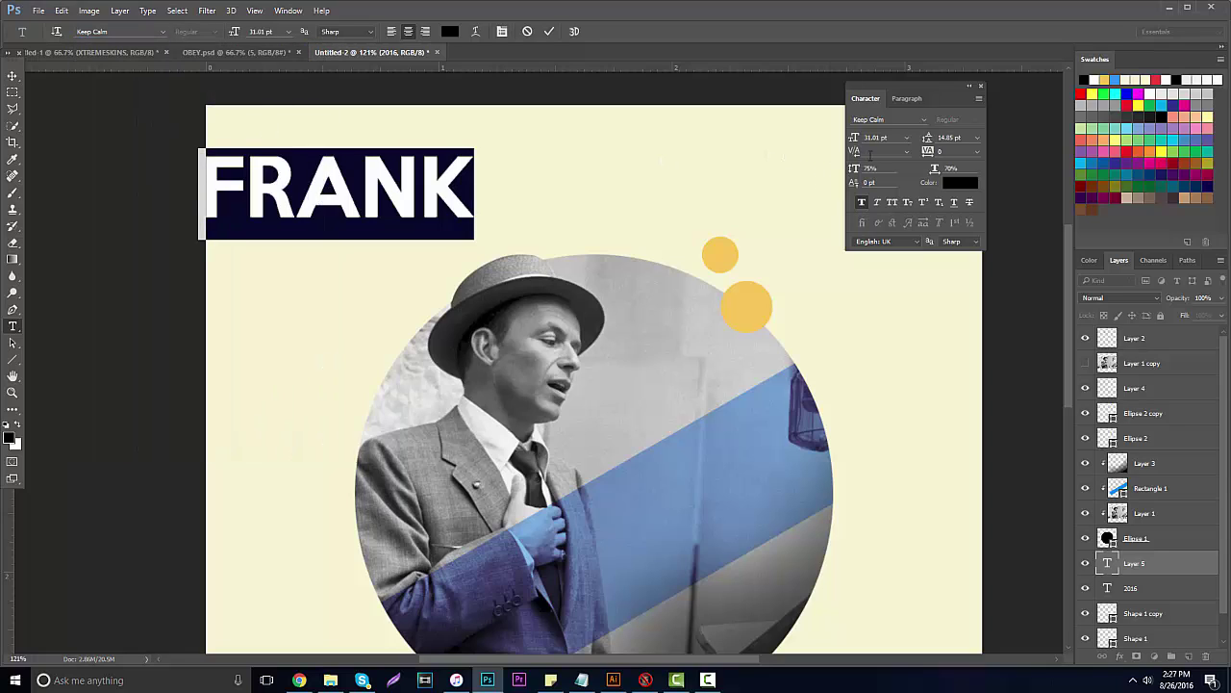
pyautogui.moveTo(855, 173); pyautogui.dragTo(858, 138)
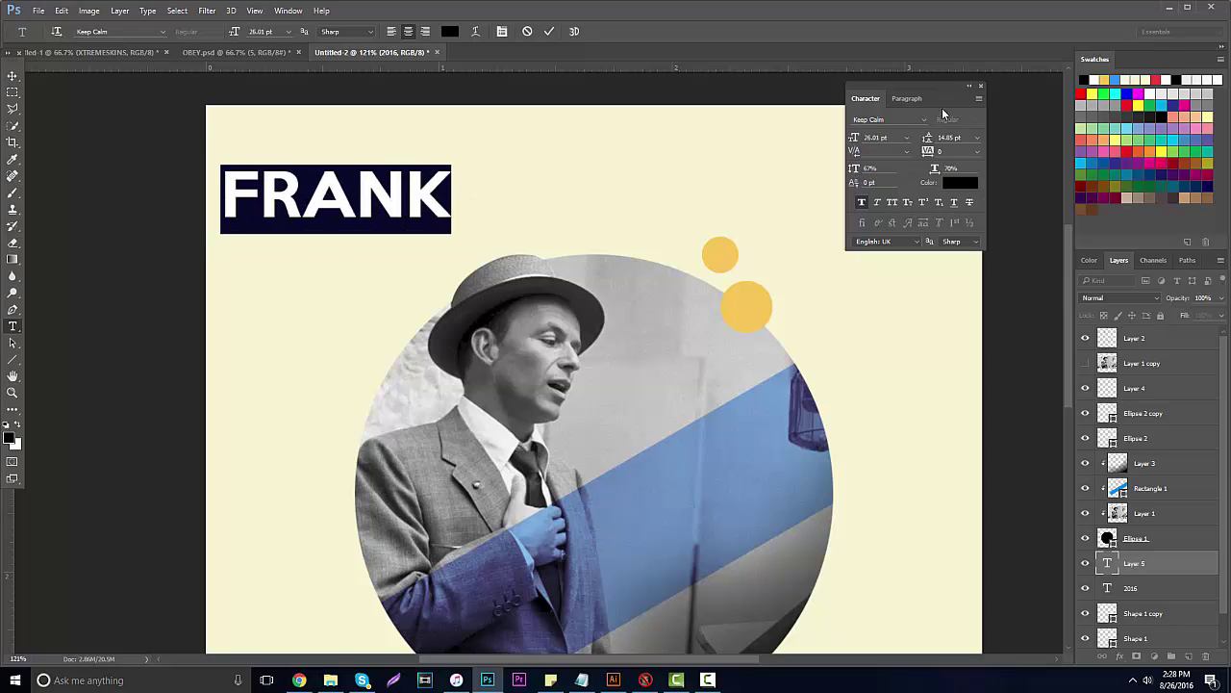
pyautogui.click(13, 75)
pyautogui.moveTo(374, 196); pyautogui.dragTo(378, 157)
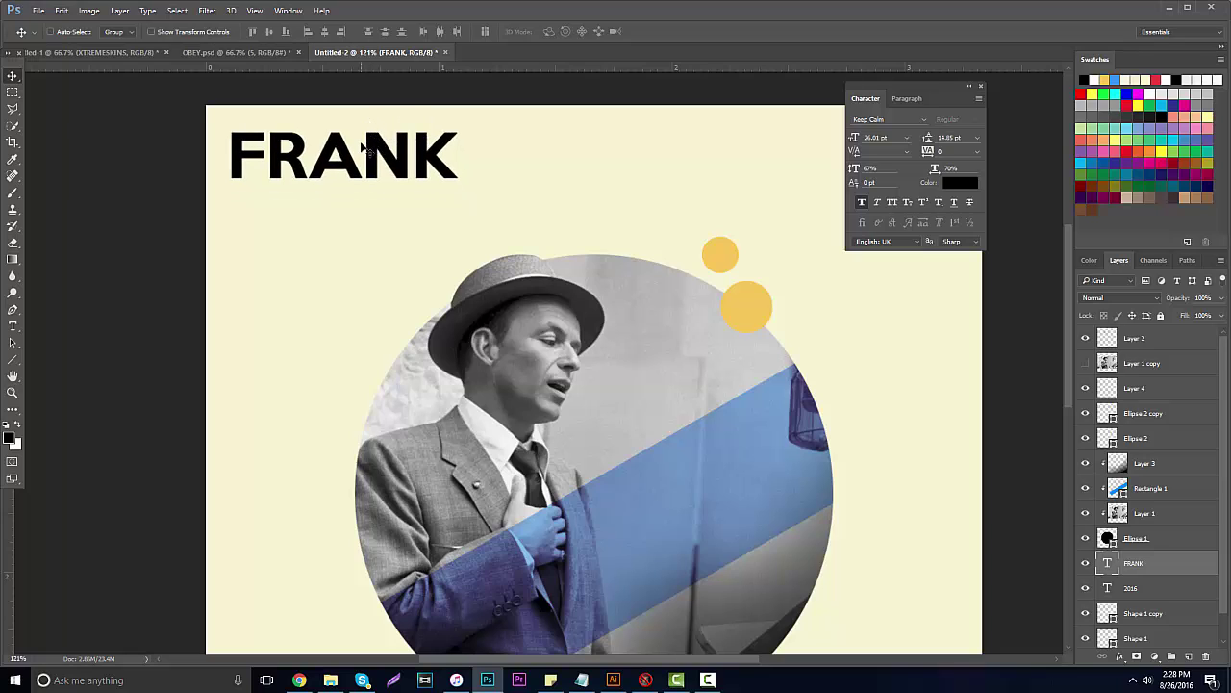
# Step: Duplicate the FRANK layer, retype the copy as SINATRA, and align it beneath FRANK
pyautogui.moveTo(395, 134); pyautogui.dragTo(395, 183)
pyautogui.hotkey('ctrl', 'j')
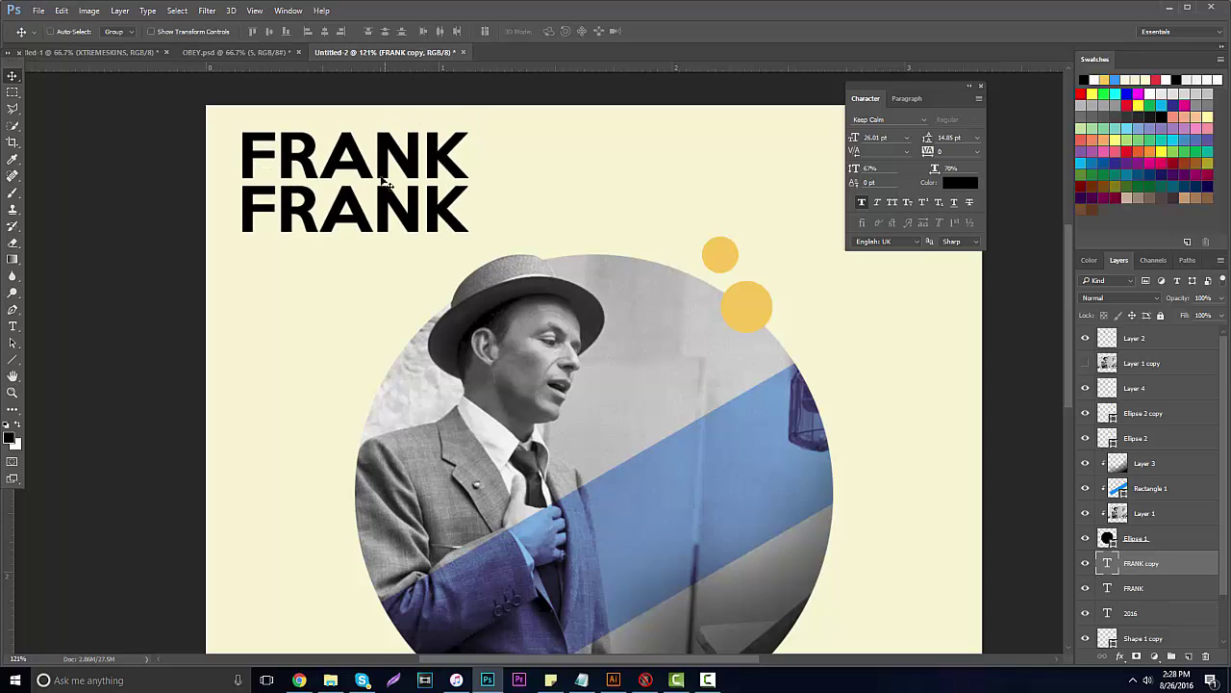
pyautogui.click(12, 326)
pyautogui.click(255, 220)
pyautogui.hotkey('ctrl', 'a')
pyautogui.write('S')
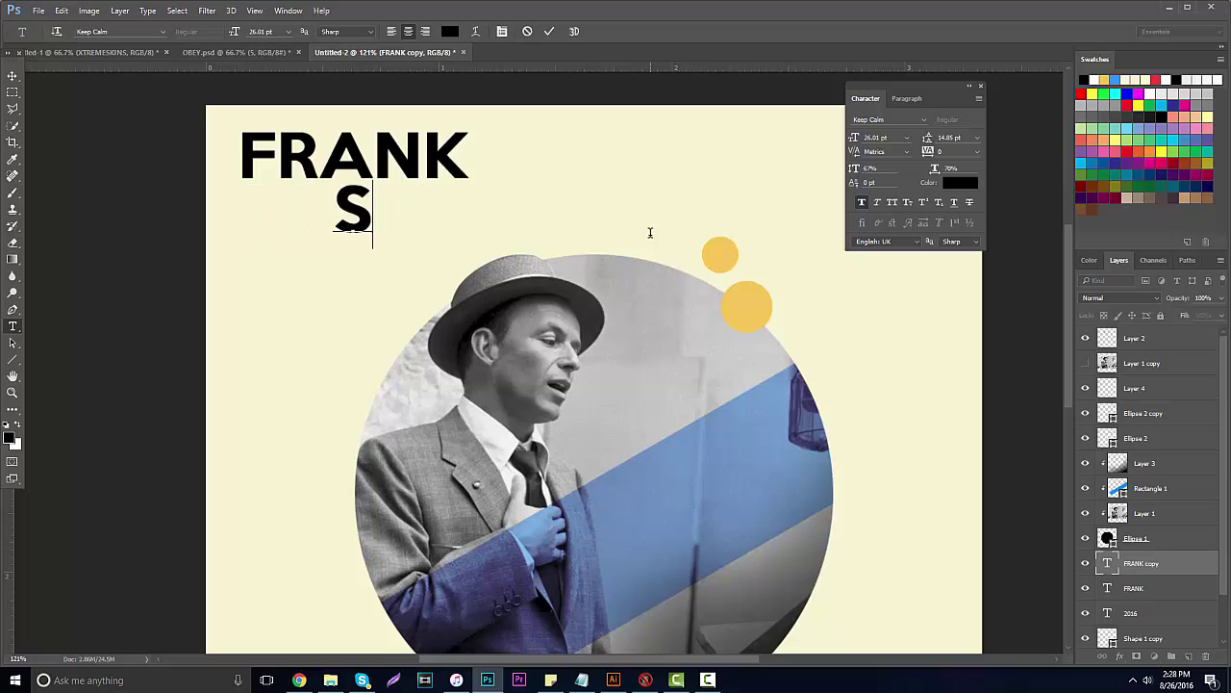
pyautogui.write('INATRA')
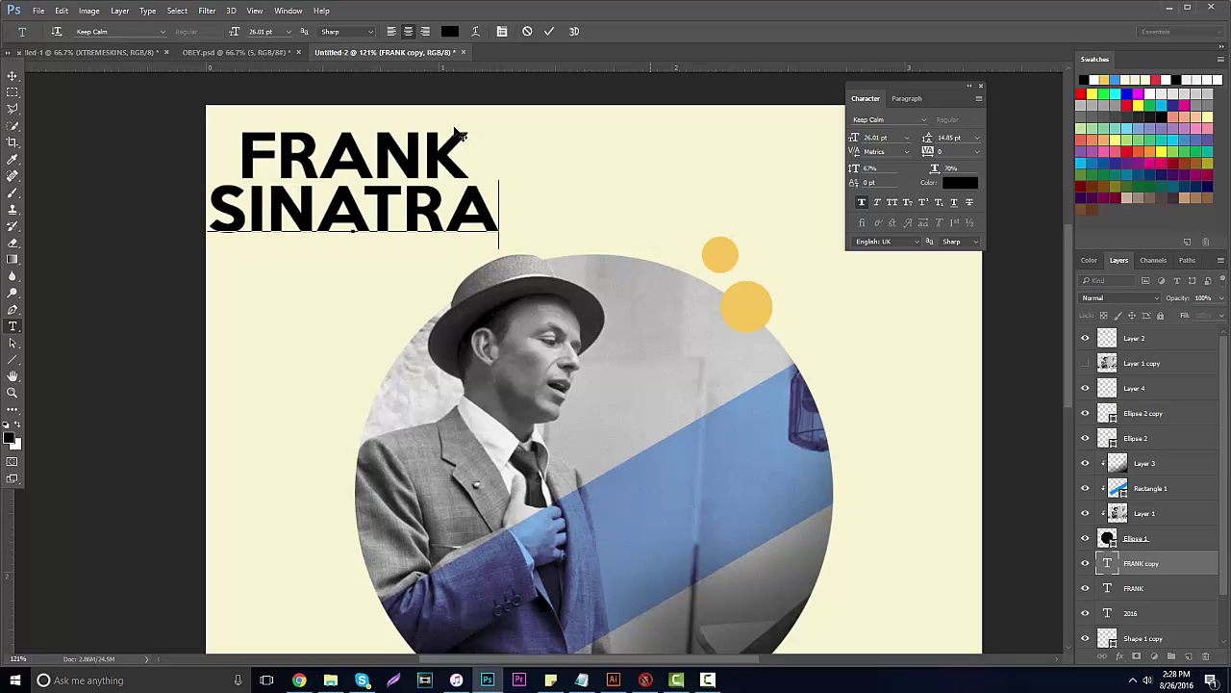
pyautogui.click(12, 75)
pyautogui.moveTo(315, 190); pyautogui.dragTo(339, 190)
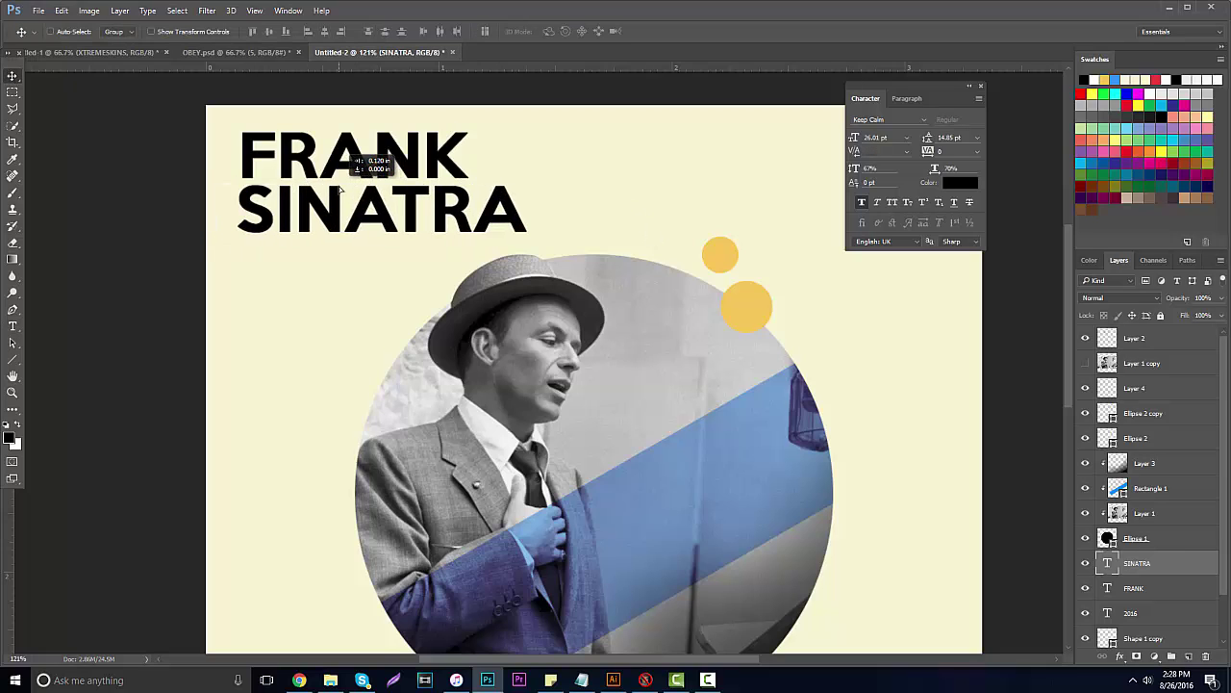
pyautogui.scroll(-2, 236, 328)
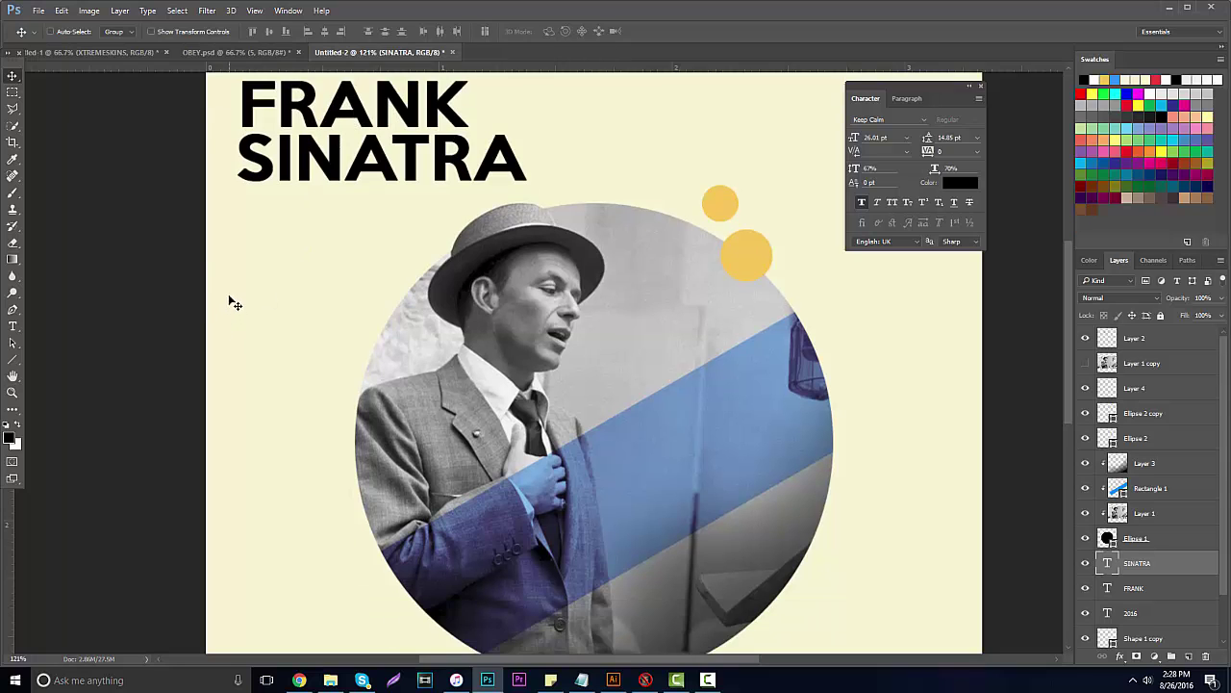
# Step: Zoom in on the title and try moving SINATRA over the photo, then undo it
pyautogui.click(13, 392)
pyautogui.keyDown('alt'); pyautogui.click(234, 314); pyautogui.keyUp('alt')
pyautogui.keyDown('alt'); pyautogui.click(234, 314); pyautogui.keyUp('alt')
pyautogui.moveTo(486, 174); pyautogui.dragTo(430, 213)
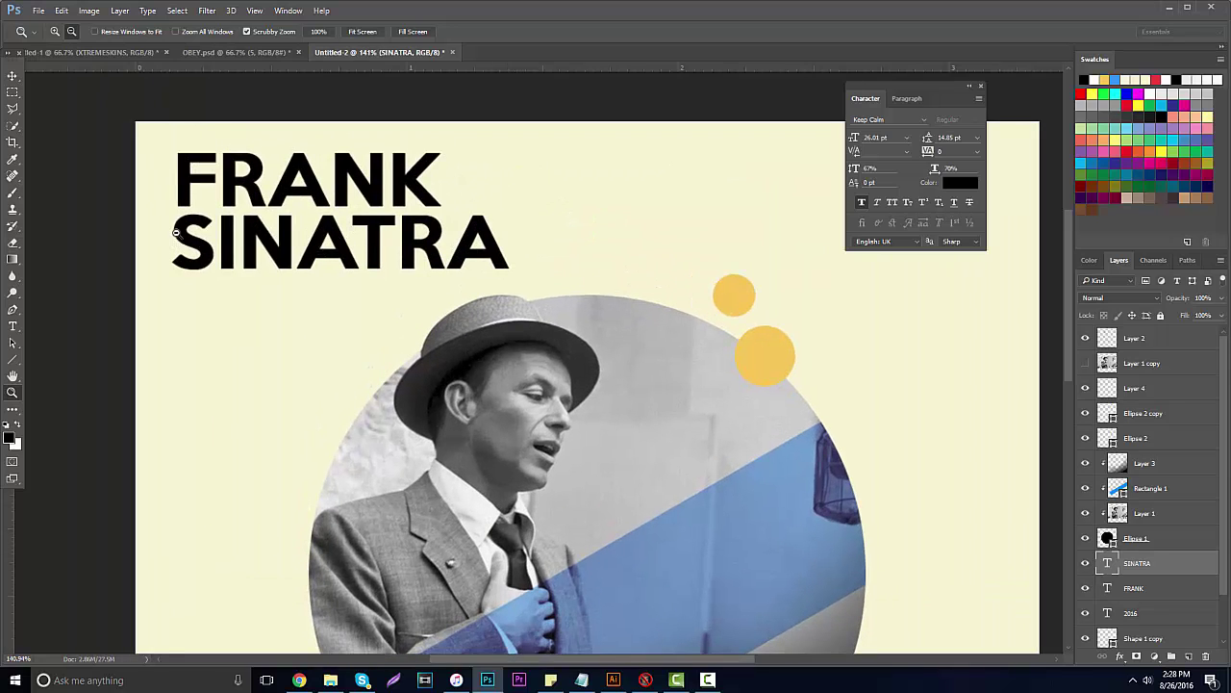
pyautogui.click(13, 75)
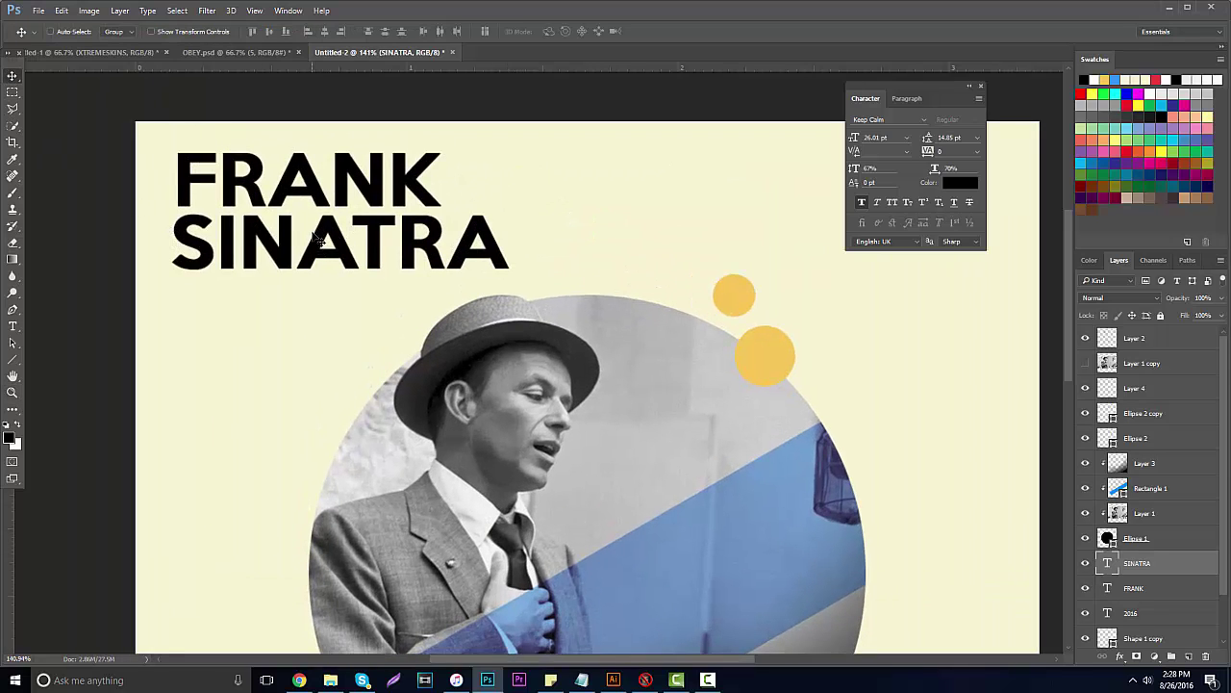
pyautogui.moveTo(320, 238); pyautogui.dragTo(425, 263)
pyautogui.hotkey('ctrl', 'z')
# Step: Raise FRANK and SINATRA above the dot and Layer 2 layers, placing them right of the face
pyautogui.keyDown('shift'); pyautogui.click(1139, 588); pyautogui.keyUp('shift')
pyautogui.moveTo(439, 345); pyautogui.dragTo(1011, 468)
pyautogui.moveTo(1138, 575); pyautogui.dragTo(1145, 353)
pyautogui.moveTo(631, 345); pyautogui.dragTo(390, 287)
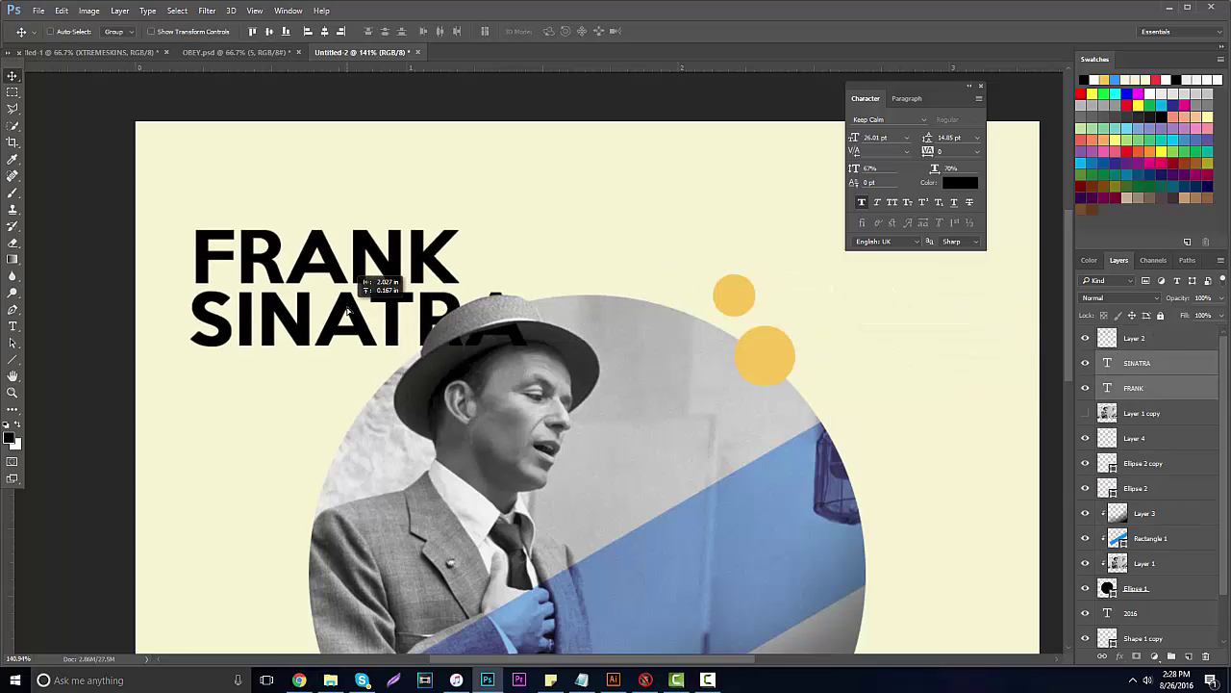
pyautogui.moveTo(1114, 381); pyautogui.dragTo(1130, 331)
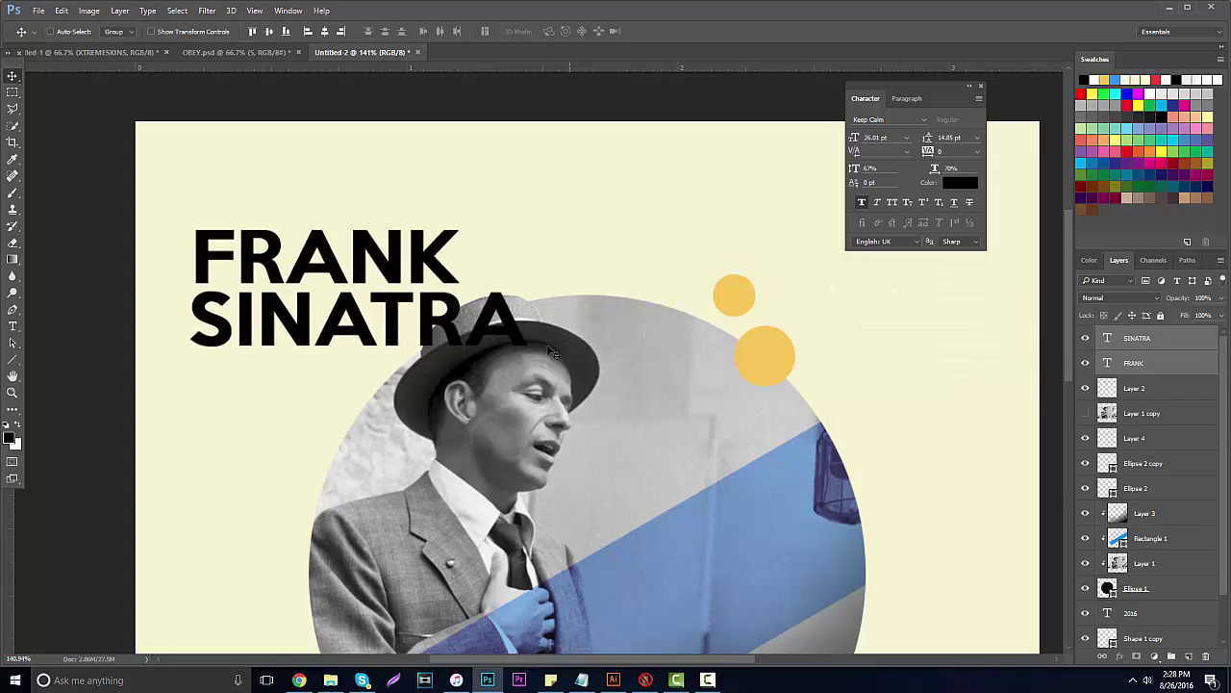
pyautogui.moveTo(553, 352); pyautogui.dragTo(756, 471)
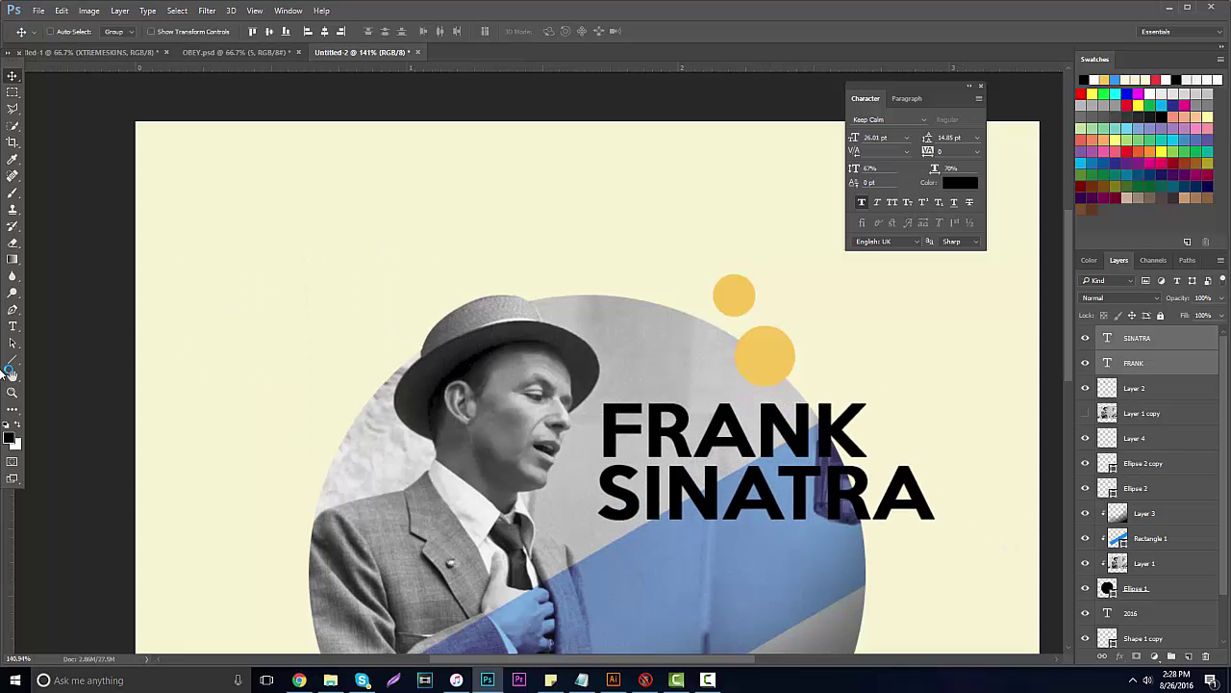
# Step: Zoom out to check the whole cover, hide the character settings, and zoom back on the title
pyautogui.click(12, 391)
pyautogui.keyDown('alt'); pyautogui.click(207, 382); pyautogui.keyUp('alt')
pyautogui.keyDown('alt'); pyautogui.click(208, 382); pyautogui.keyUp('alt')
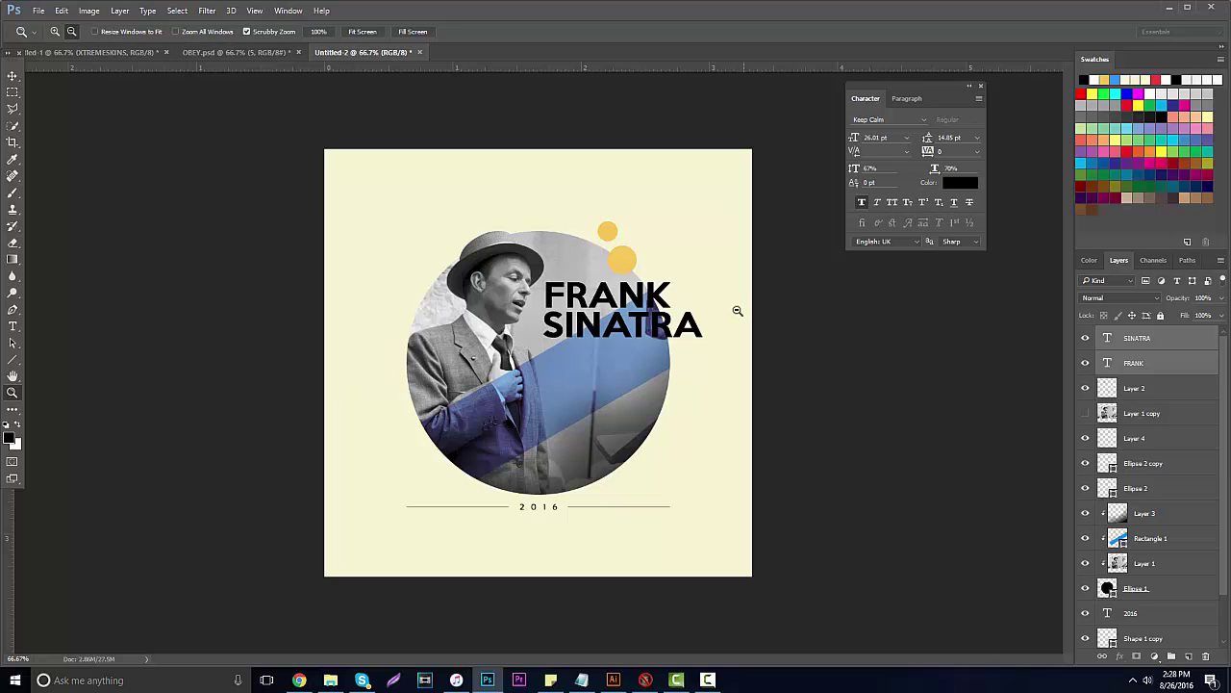
pyautogui.click(982, 88)
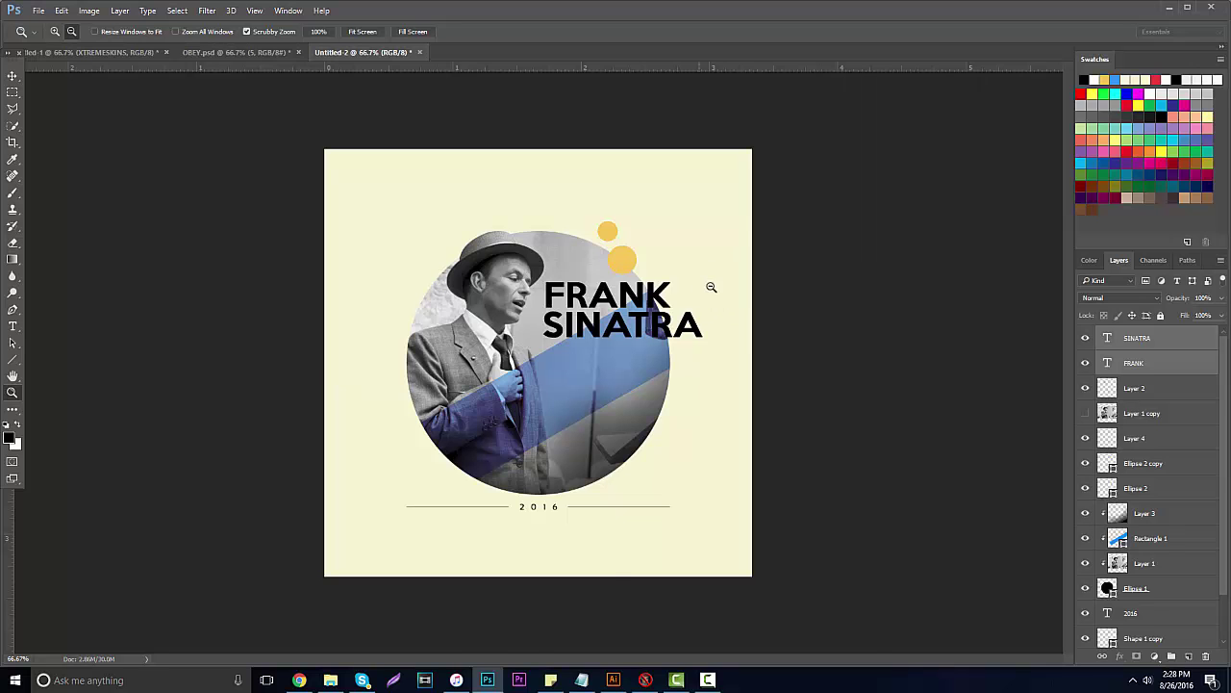
pyautogui.click(709, 283)
# Step: Create a new layer above Layer 2 and lasso a large angular area over the photo
pyautogui.moveTo(561, 384); pyautogui.dragTo(585, 373)
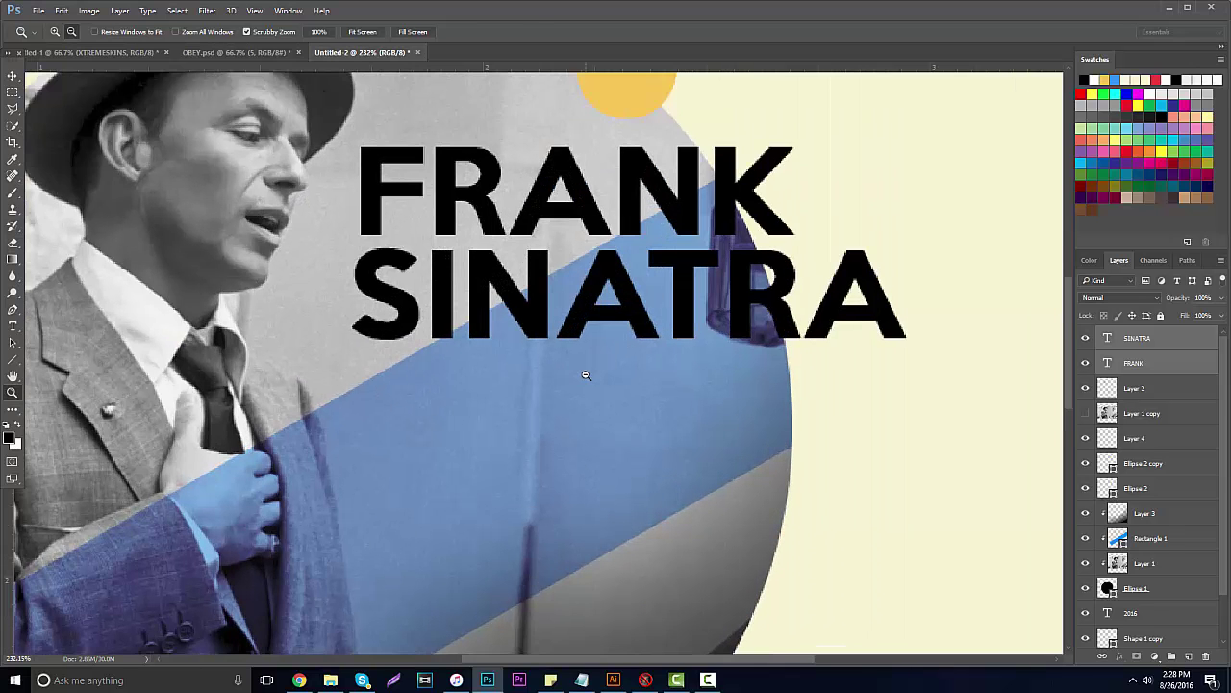
pyautogui.click(1133, 390)
pyautogui.click(1188, 656)
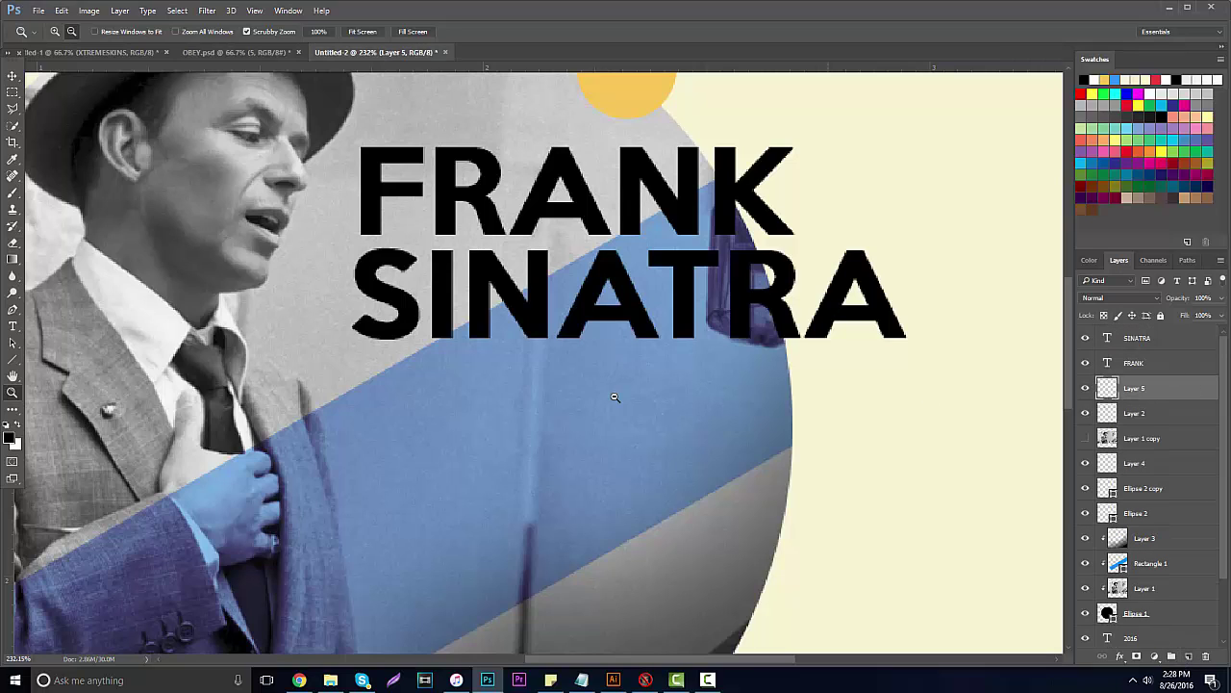
pyautogui.click(13, 108)
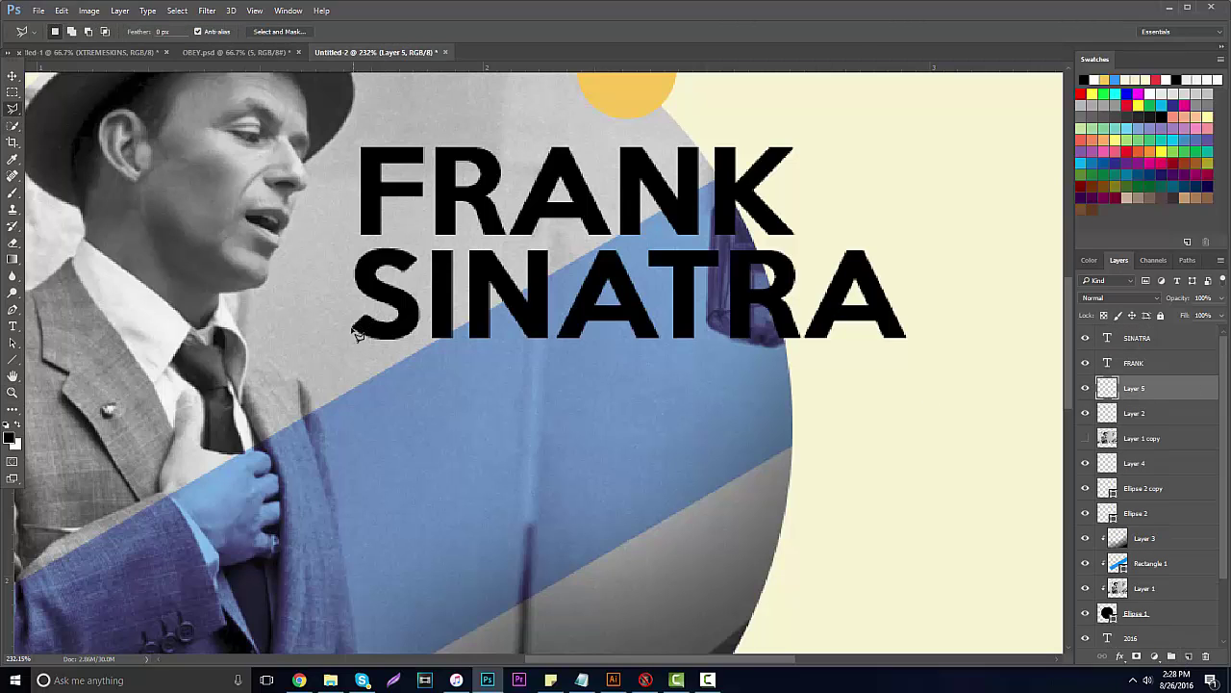
pyautogui.moveTo(358, 333)
pyautogui.mouseDown()
pyautogui.moveTo(475, 453)
pyautogui.moveTo(692, 546)
pyautogui.moveTo(757, 616)
pyautogui.moveTo(723, 620)
pyautogui.moveTo(732, 664)
pyautogui.moveTo(701, 498)
pyautogui.moveTo(542, 135)
pyautogui.moveTo(556, 48)
pyautogui.moveTo(651, 318)
pyautogui.moveTo(697, 576)
pyautogui.moveTo(713, 627)
pyautogui.moveTo(718, 616)
pyautogui.moveTo(747, 657)
pyautogui.moveTo(750, 646)
pyautogui.moveTo(764, 657)
pyautogui.moveTo(737, 627)
pyautogui.moveTo(745, 659)
pyautogui.moveTo(727, 610)
pyautogui.moveTo(726, 625)
pyautogui.moveTo(830, 380)
pyautogui.moveTo(845, 295)
pyautogui.moveTo(819, 202)
pyautogui.moveTo(779, 144)
pyautogui.moveTo(739, 145)
pyautogui.moveTo(719, 129)
pyautogui.moveTo(733, 149)
pyautogui.moveTo(605, 167)
pyautogui.moveTo(635, 158)
pyautogui.moveTo(547, 136)
pyautogui.moveTo(509, 163)
pyautogui.moveTo(480, 128)
pyautogui.moveTo(358, 152)
pyautogui.moveTo(390, 191)
pyautogui.moveTo(370, 204)
pyautogui.moveTo(377, 226)
pyautogui.moveTo(412, 256)
pyautogui.moveTo(354, 257)
pyautogui.mouseUp()
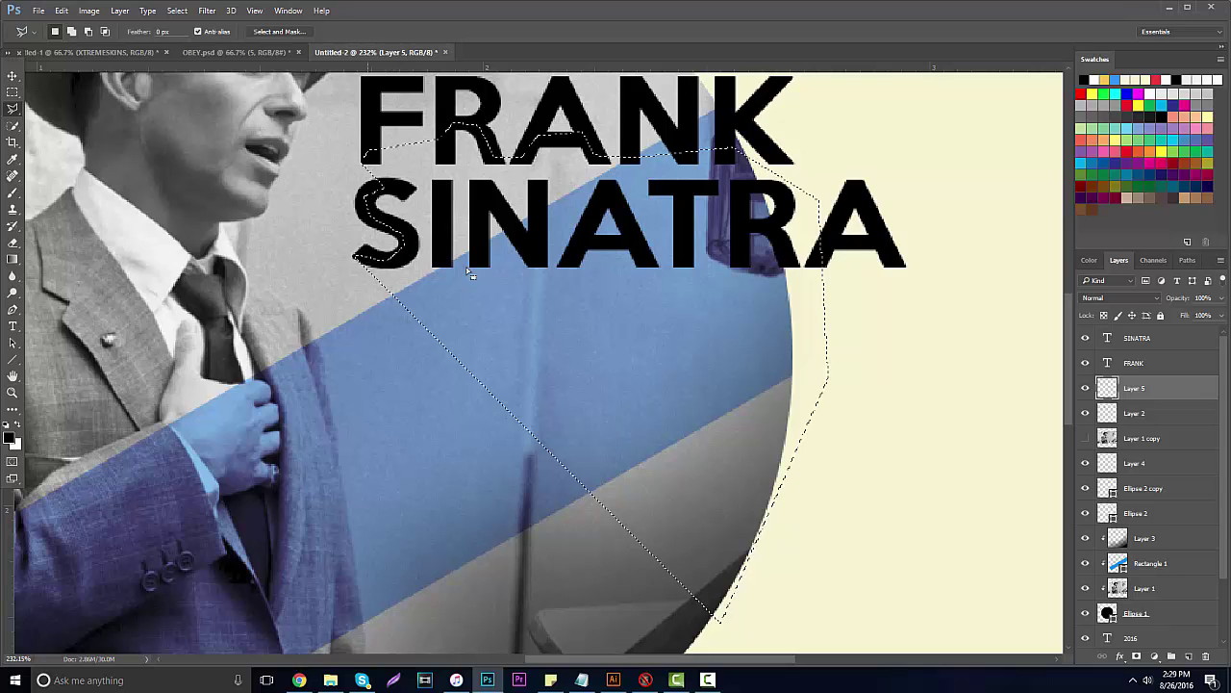
# Step: Fill the lasso selection with the black foreground colour, deselect, and start a polygon selection near the R
pyautogui.rightClick(466, 268)
pyautogui.click(539, 449)
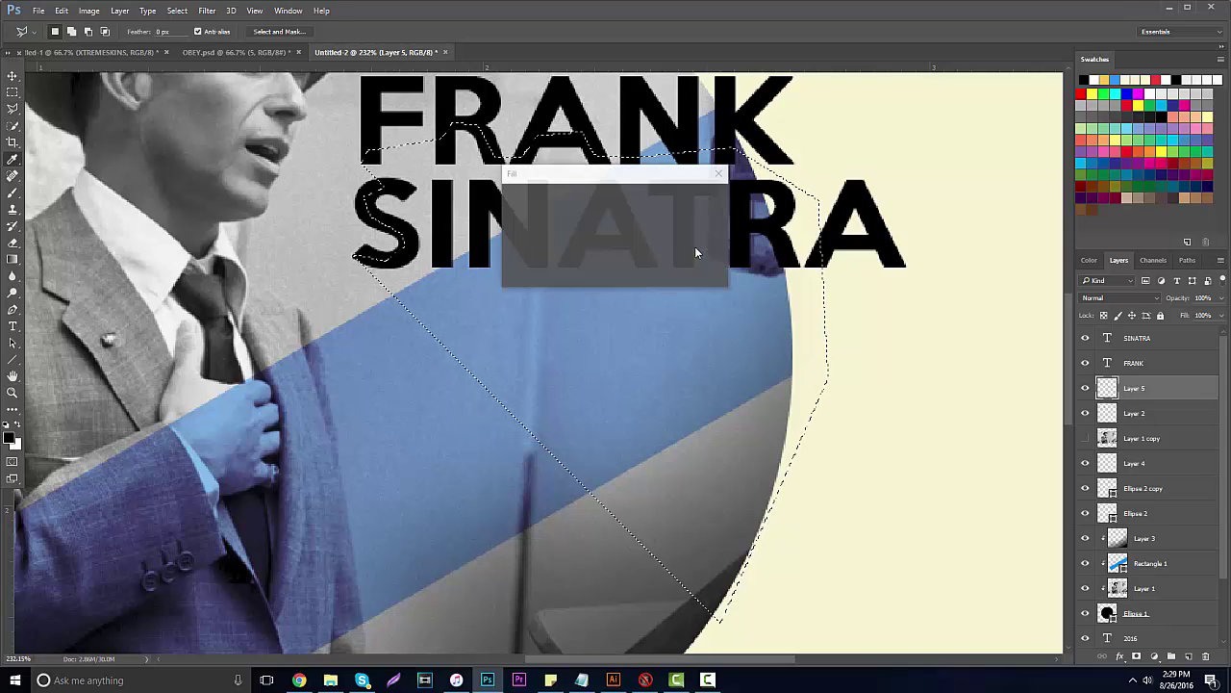
pyautogui.click(661, 197)
pyautogui.click(635, 206)
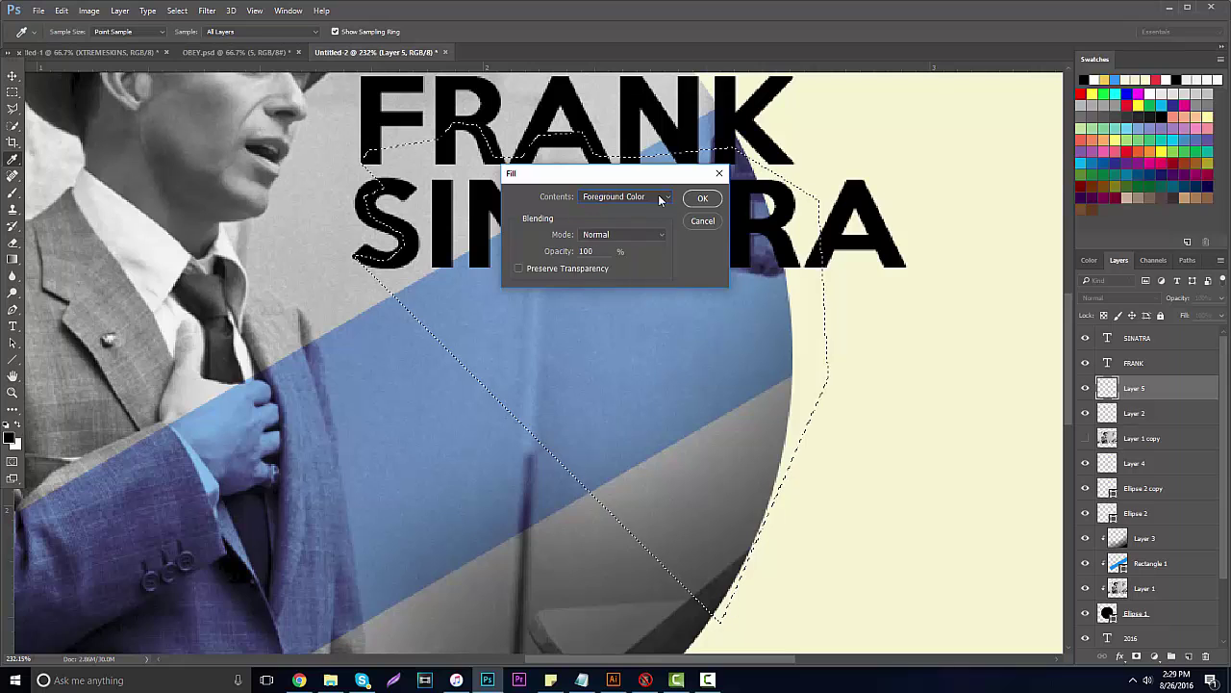
pyautogui.click(702, 199)
pyautogui.rightClick(550, 201)
pyautogui.click(568, 206)
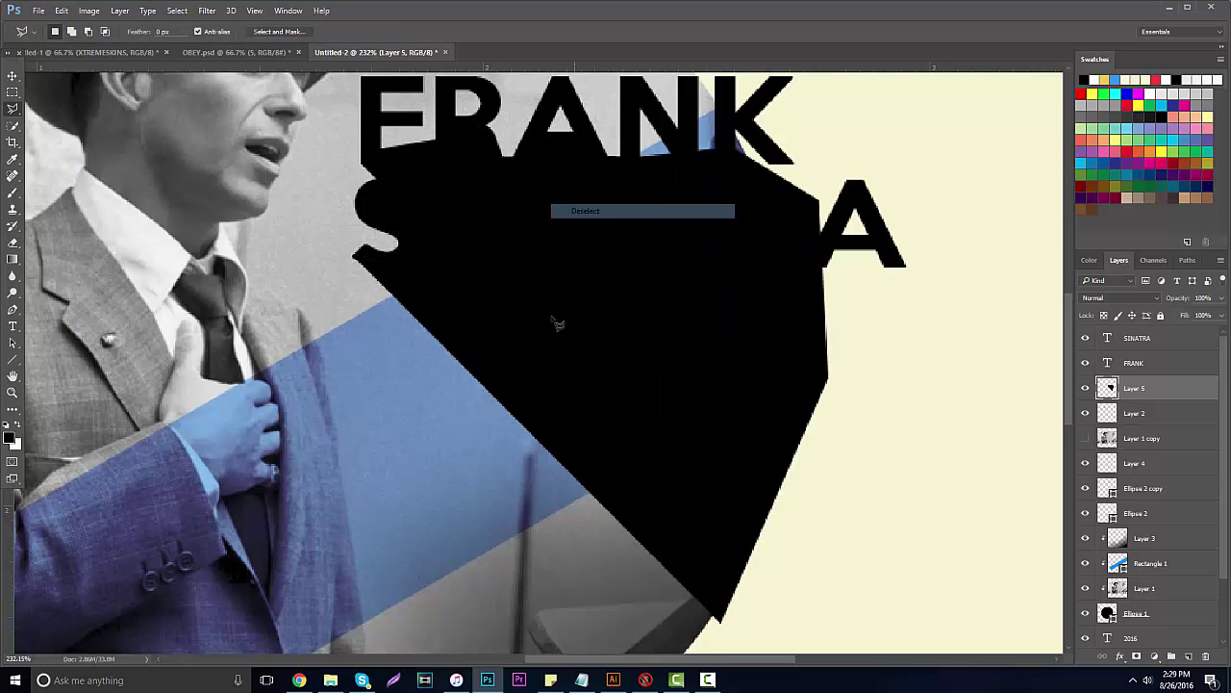
pyautogui.scroll(3, 446, 196)
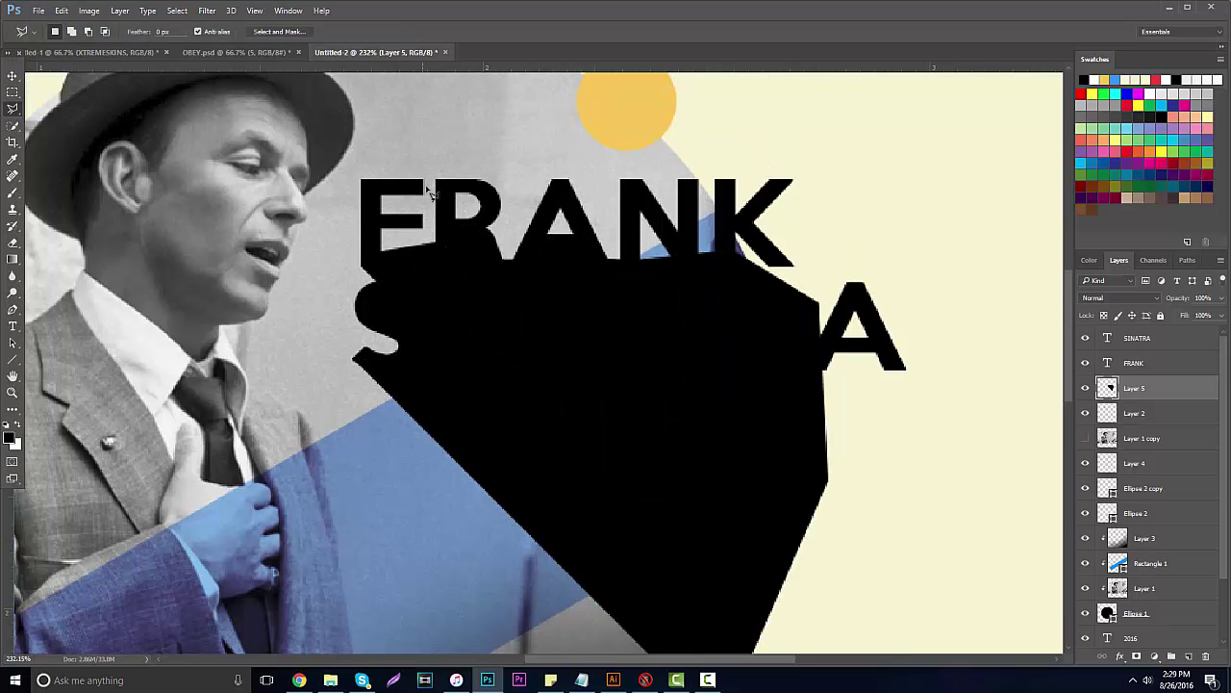
pyautogui.click(423, 180)
# Step: Trace a polygon selection along the FRANK letters and down the black shape's right side
pyautogui.click(460, 191)
pyautogui.click(493, 192)
pyautogui.click(535, 228)
pyautogui.click(572, 183)
pyautogui.click(626, 238)
pyautogui.click(644, 182)
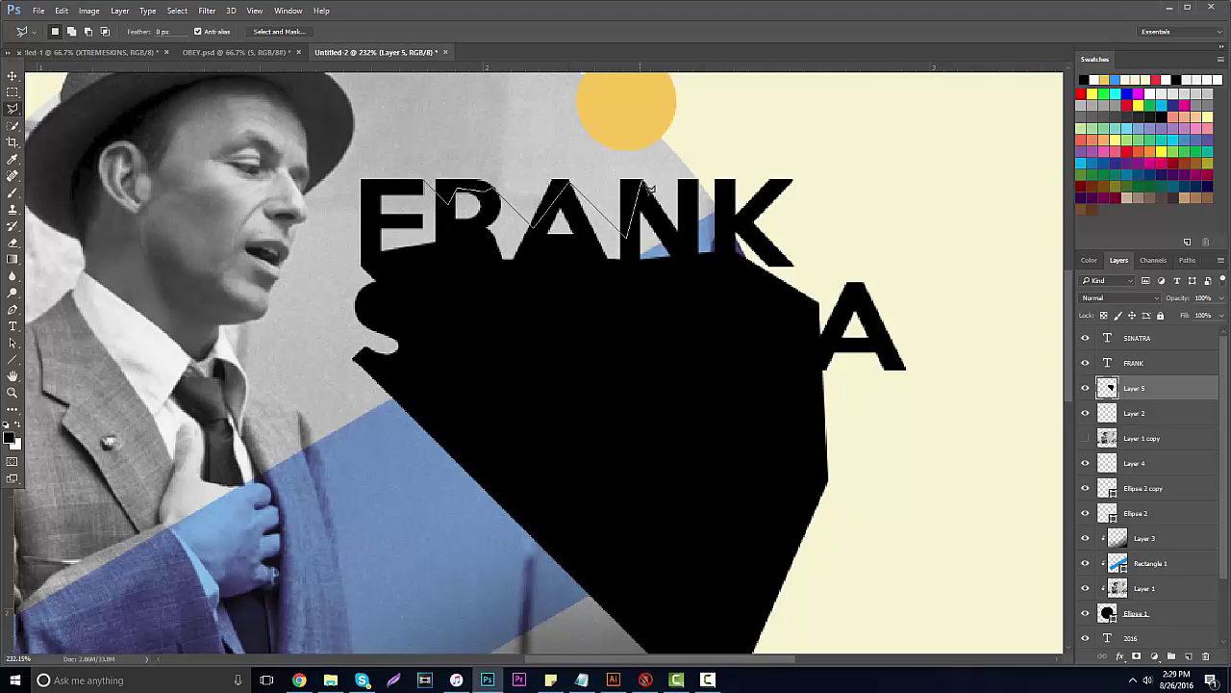
pyautogui.click(702, 225)
pyautogui.click(713, 182)
pyautogui.moveTo(728, 221)
pyautogui.mouseDown()
pyautogui.moveTo(746, 278)
pyautogui.moveTo(773, 308)
pyautogui.moveTo(808, 452)
pyautogui.mouseUp()
pyautogui.click(751, 450)
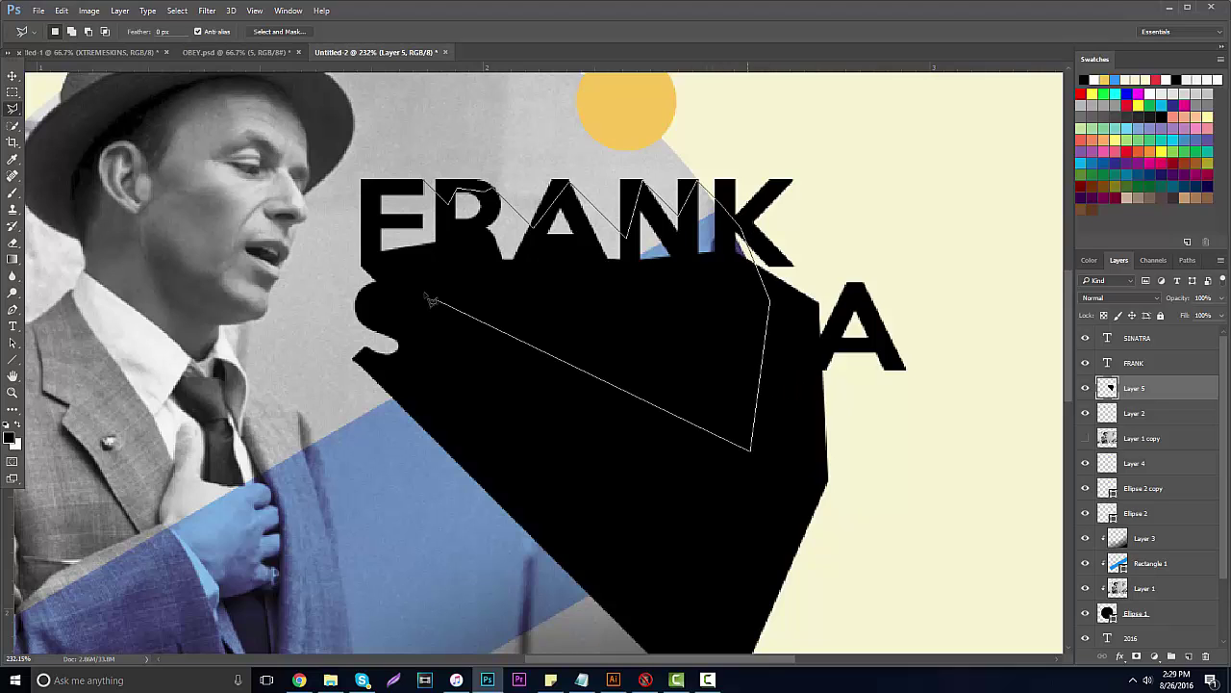
pyautogui.click(375, 269)
pyautogui.click(379, 189)
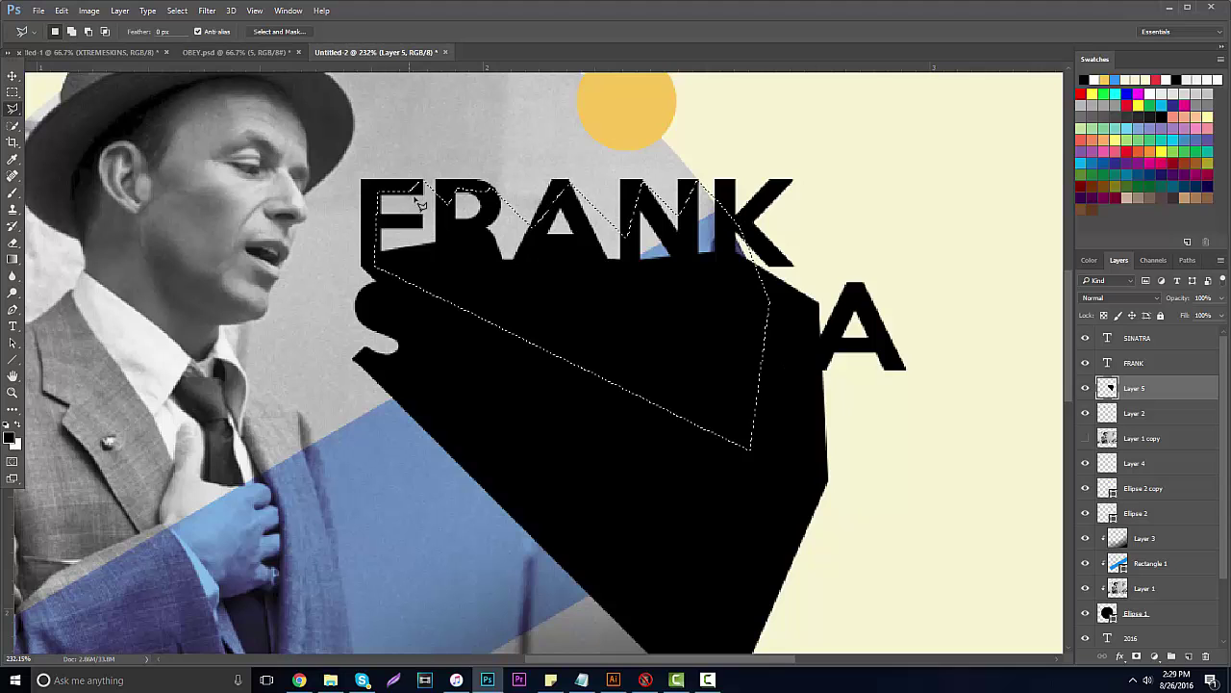
# Step: Fill it with black, deselect, clip Layer 5 into the photo circle, and set opacity to 15%
pyautogui.rightClick(427, 214)
pyautogui.click(506, 401)
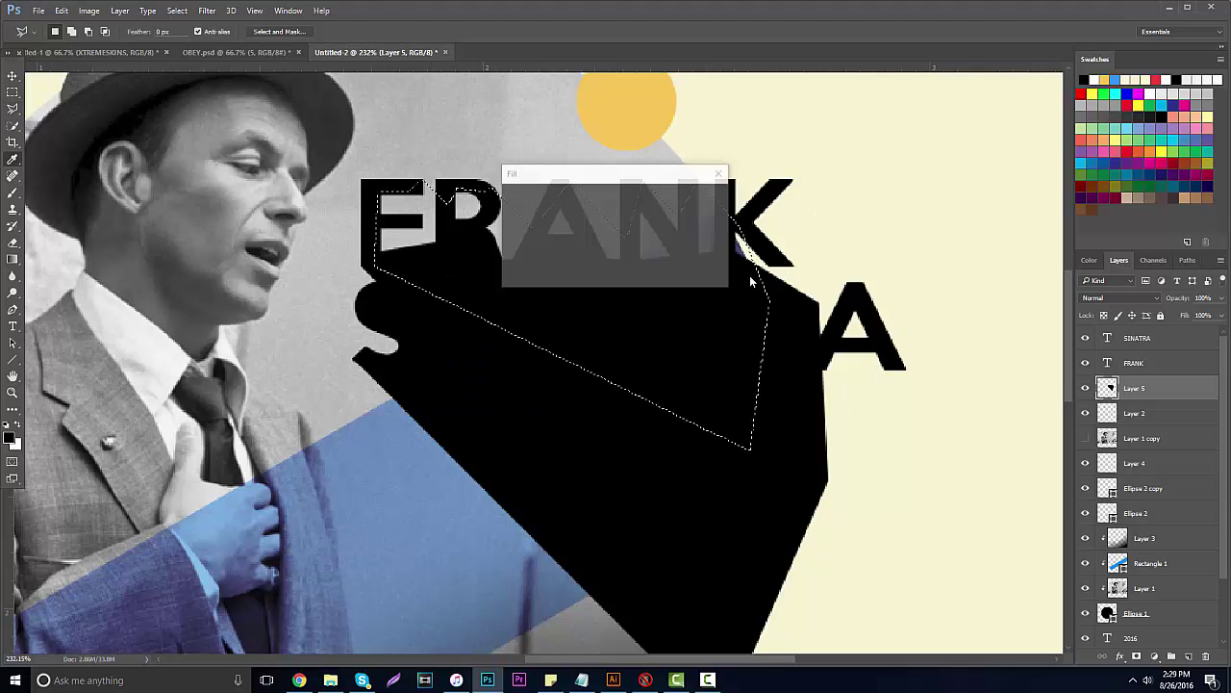
pyautogui.click(703, 199)
pyautogui.rightClick(635, 255)
pyautogui.click(664, 263)
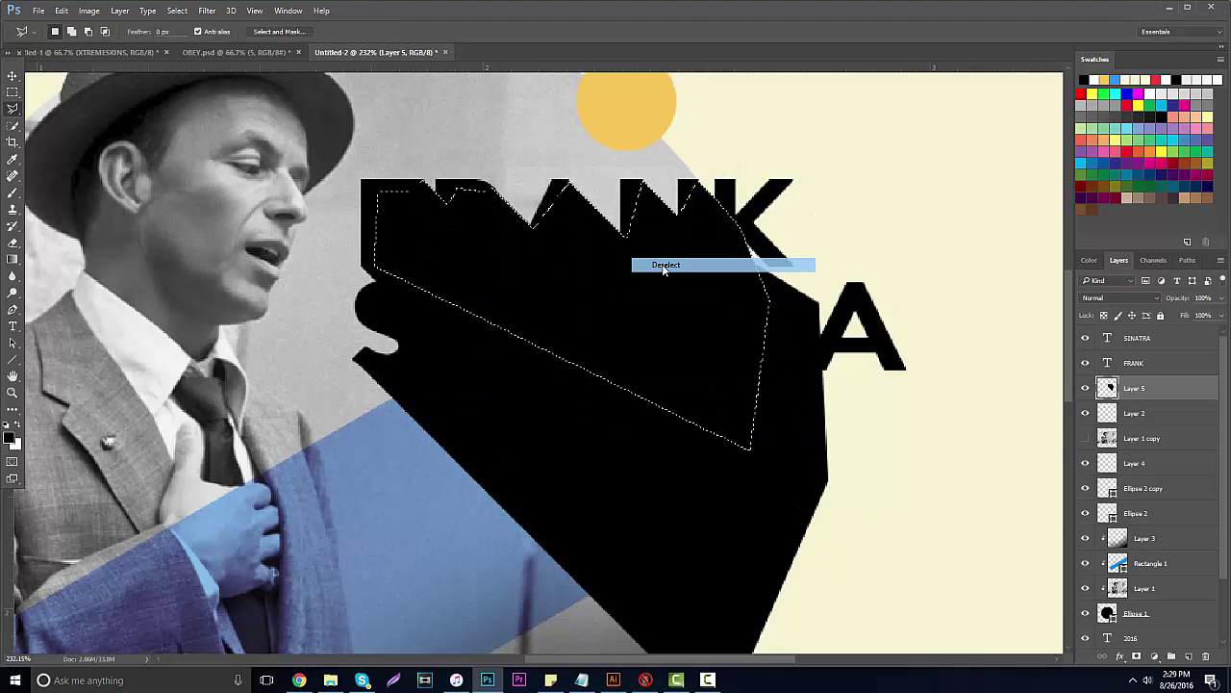
pyautogui.moveTo(1166, 388); pyautogui.dragTo(1138, 552)
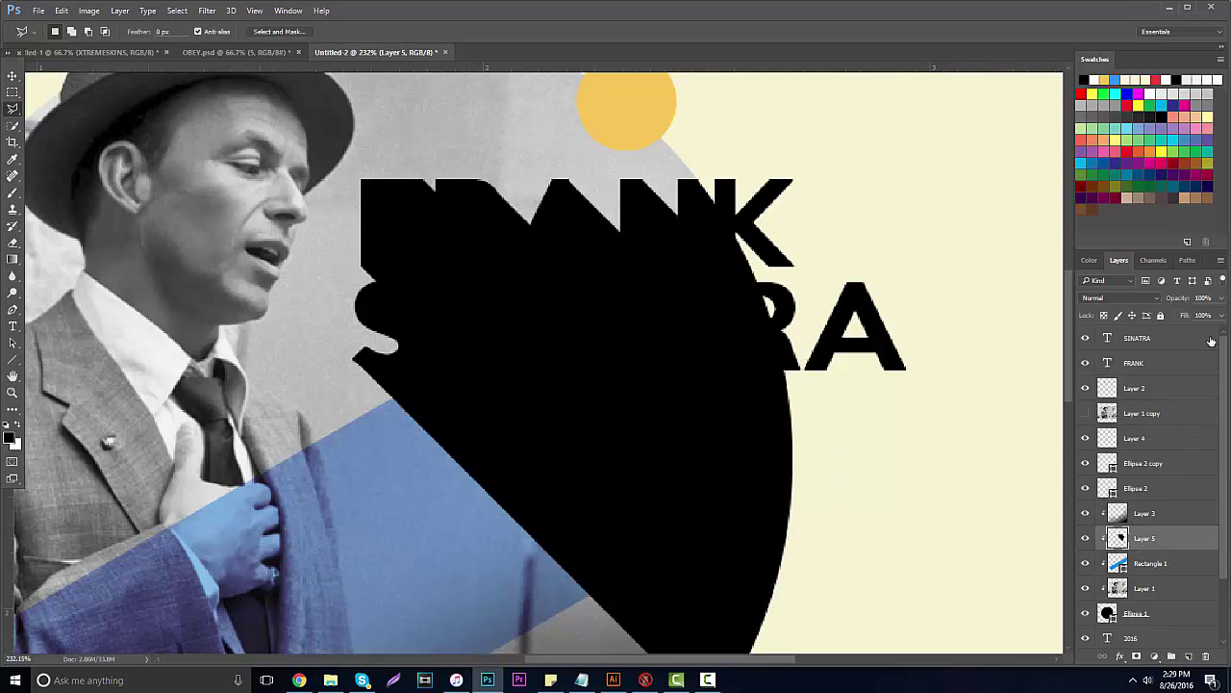
pyautogui.click(1222, 298)
pyautogui.moveTo(1220, 315); pyautogui.dragTo(1169, 315)
# Step: Raise Layer 5's blue shading opacity from 15% to about 46%
pyautogui.press('z')
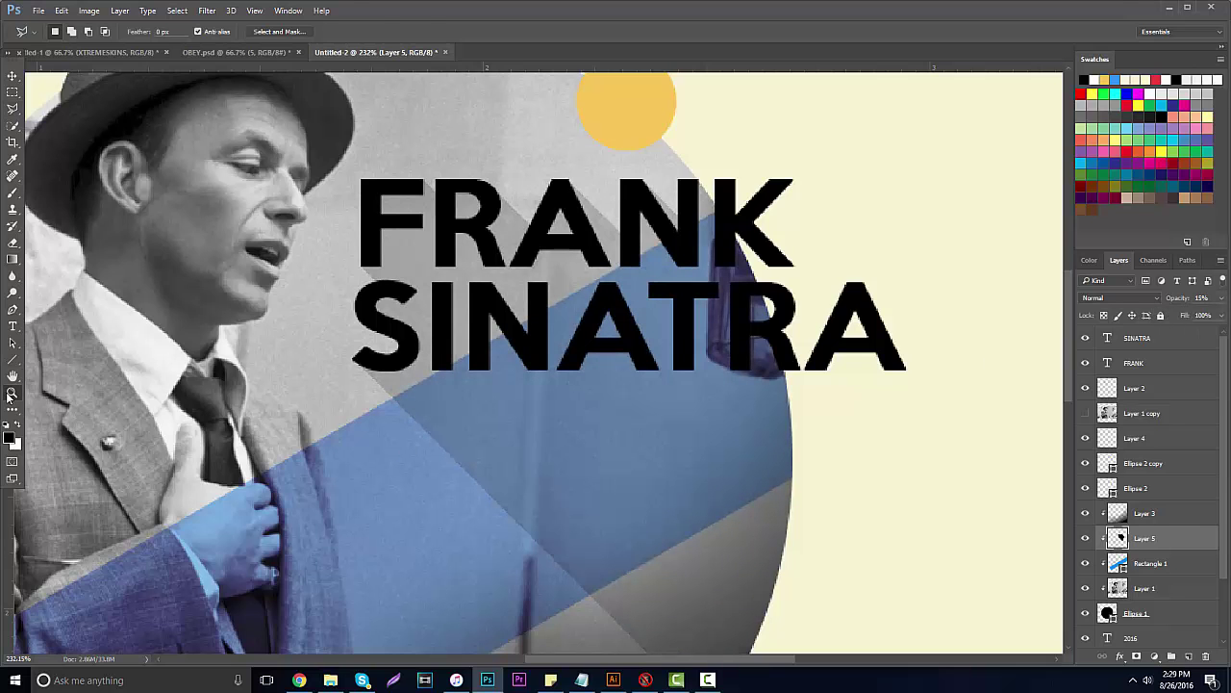
pyautogui.keyDown('alt'); pyautogui.click(293, 381); pyautogui.keyUp('alt')
pyautogui.click(552, 356)
pyautogui.click(654, 334)
pyautogui.click(653, 333)
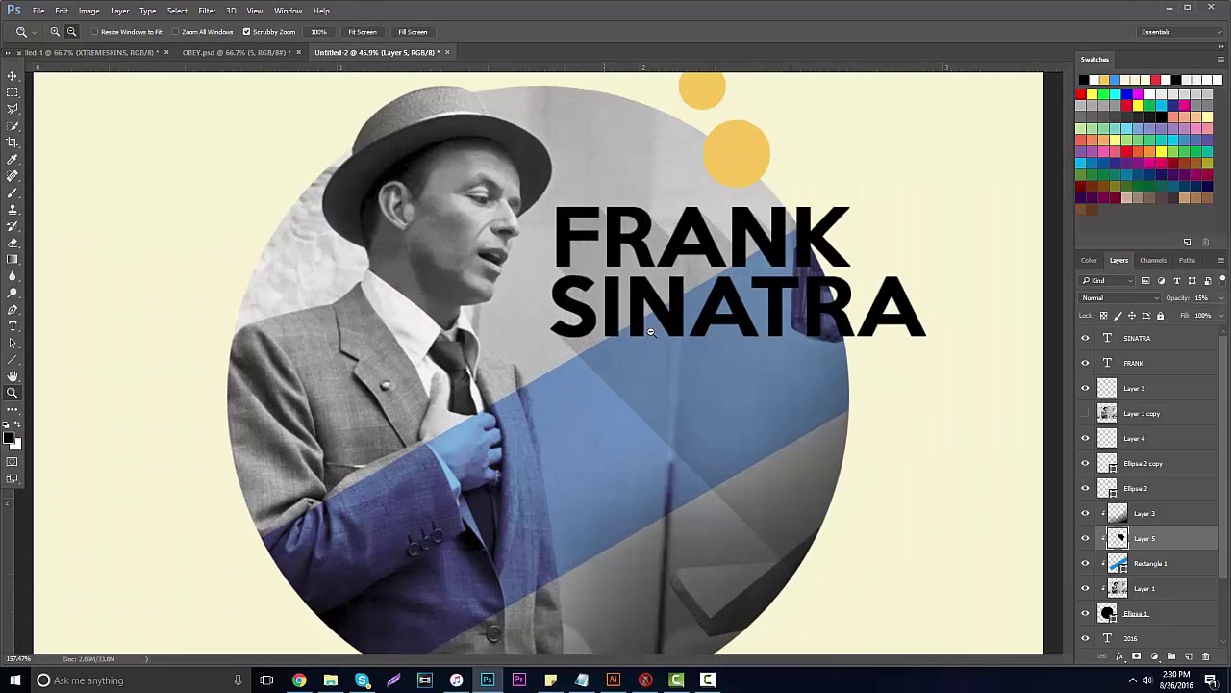
pyautogui.keyDown('alt'); pyautogui.click(577, 404); pyautogui.keyUp('alt')
pyautogui.press('e')
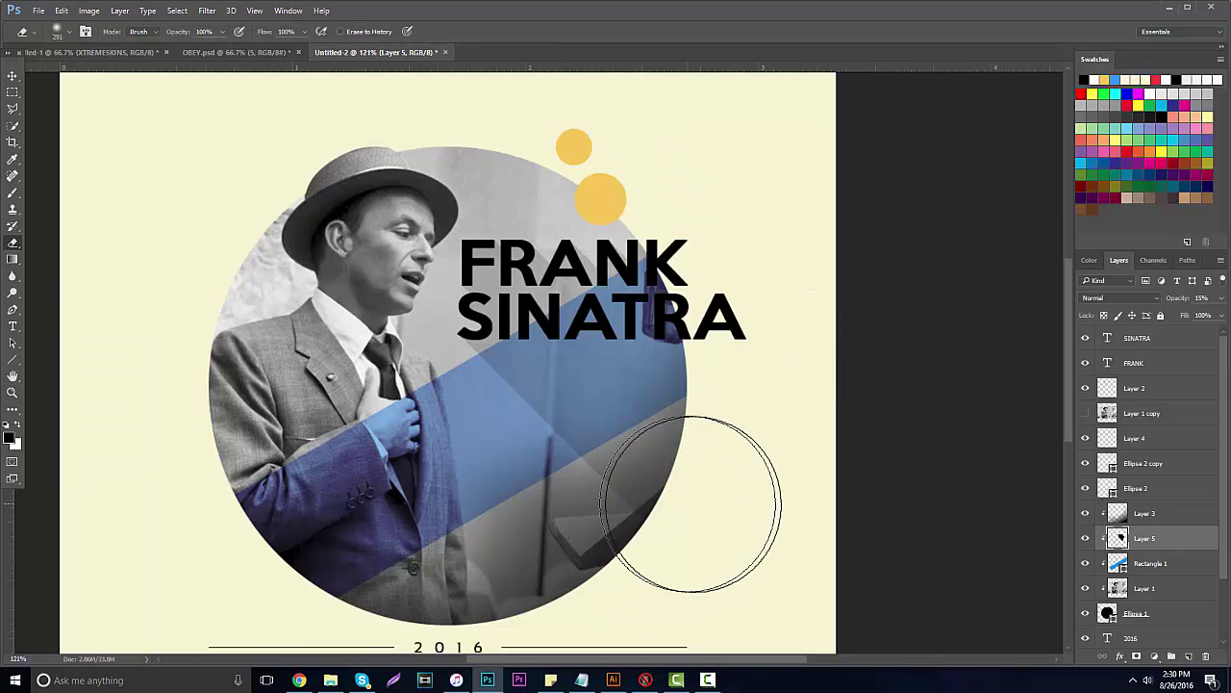
pyautogui.click(1222, 298)
pyautogui.moveTo(1199, 317); pyautogui.dragTo(1184, 318)
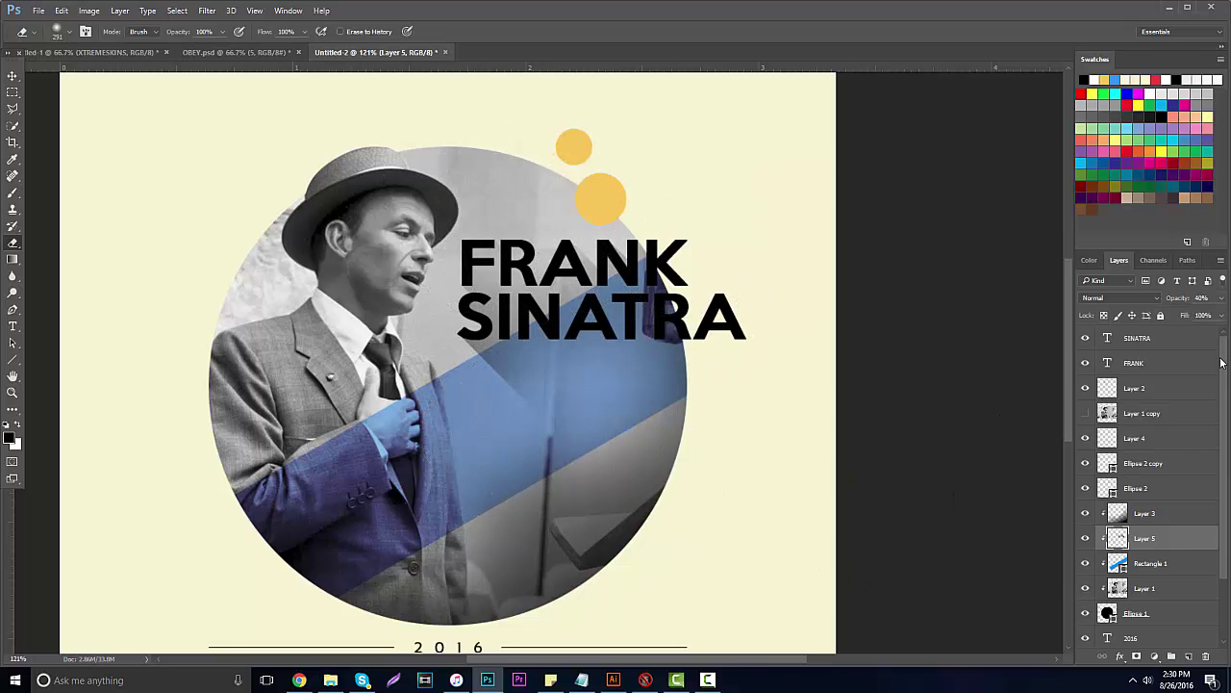
pyautogui.click(1222, 298)
pyautogui.moveTo(1185, 316)
pyautogui.mouseDown()
pyautogui.moveTo(1204, 315)
pyautogui.moveTo(1194, 315)
pyautogui.mouseUp()
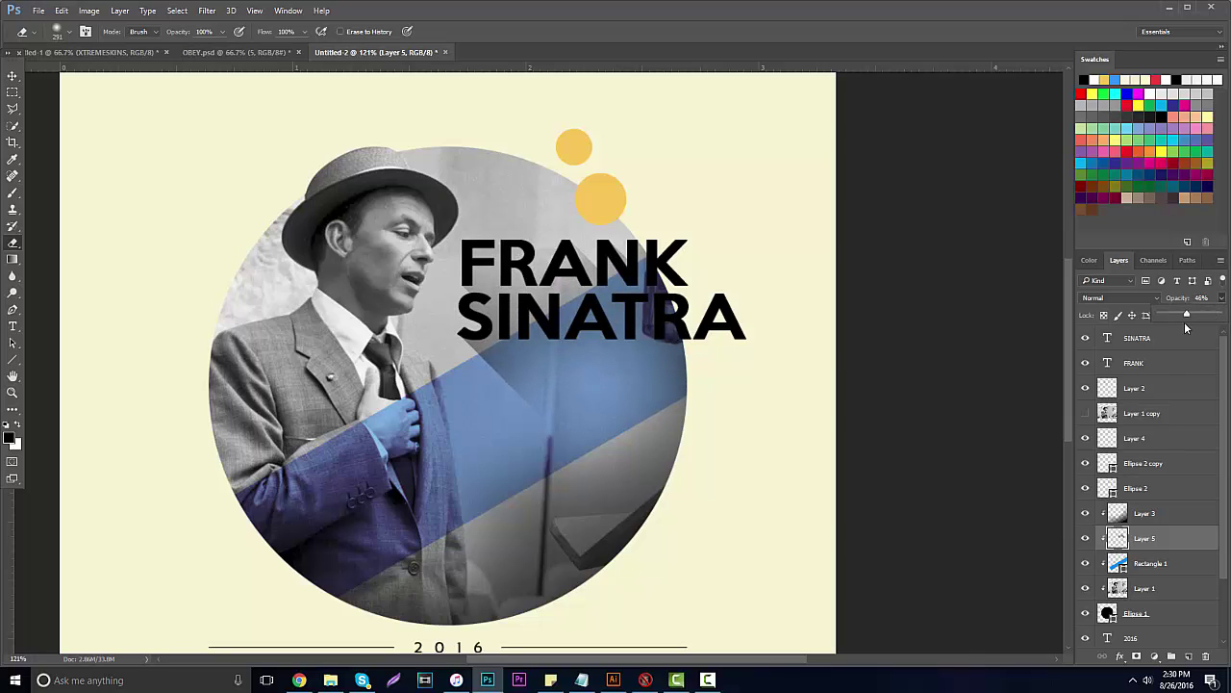
# Step: Recolour the word FRANK to dark grey 131313 and commit the text edit
pyautogui.click(1097, 371)
pyautogui.click(12, 327)
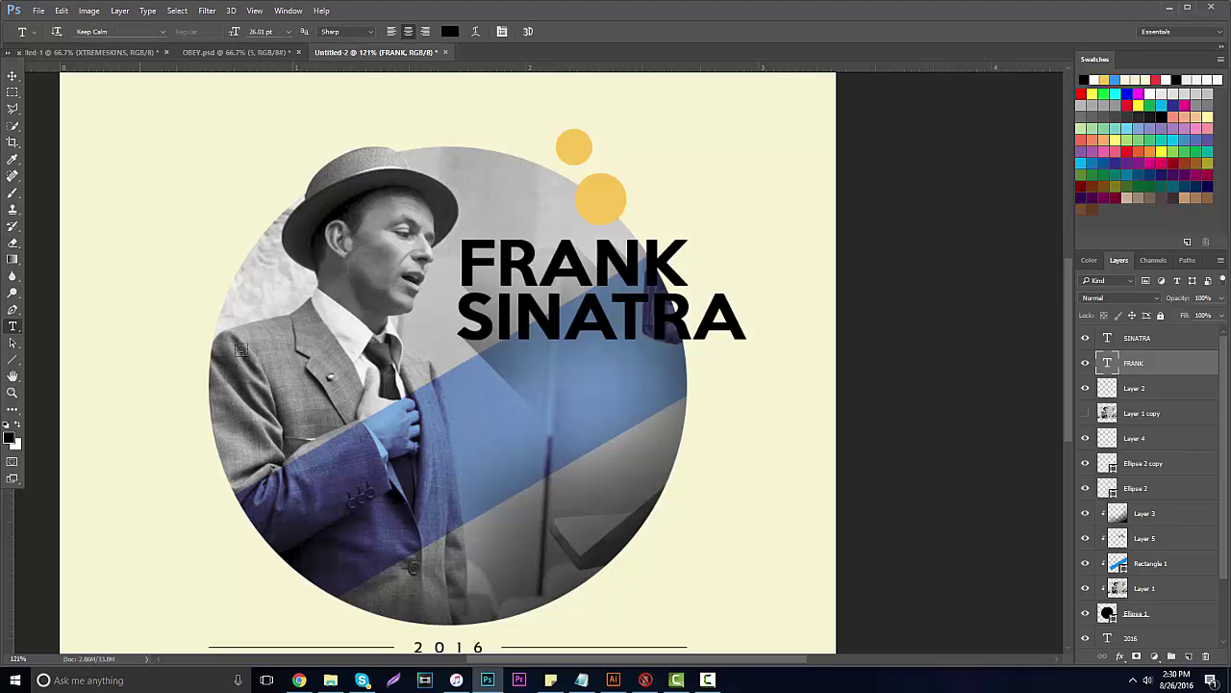
pyautogui.moveTo(467, 274); pyautogui.dragTo(752, 266)
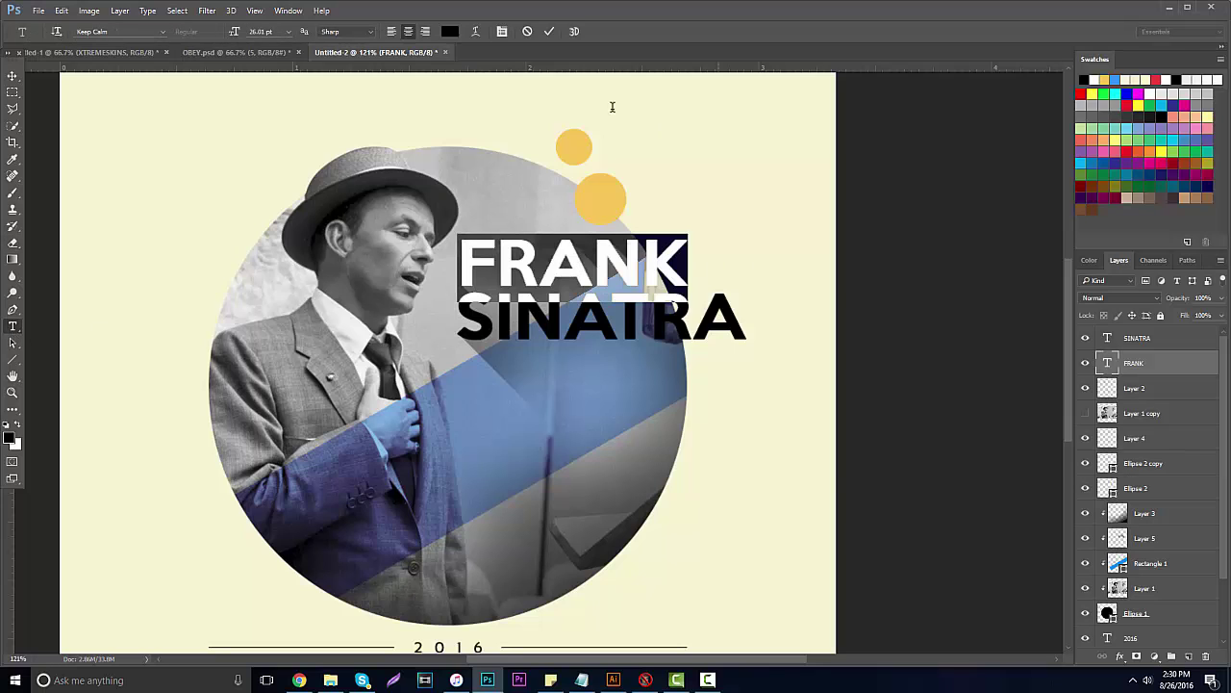
pyautogui.click(449, 31)
pyautogui.click(833, 427)
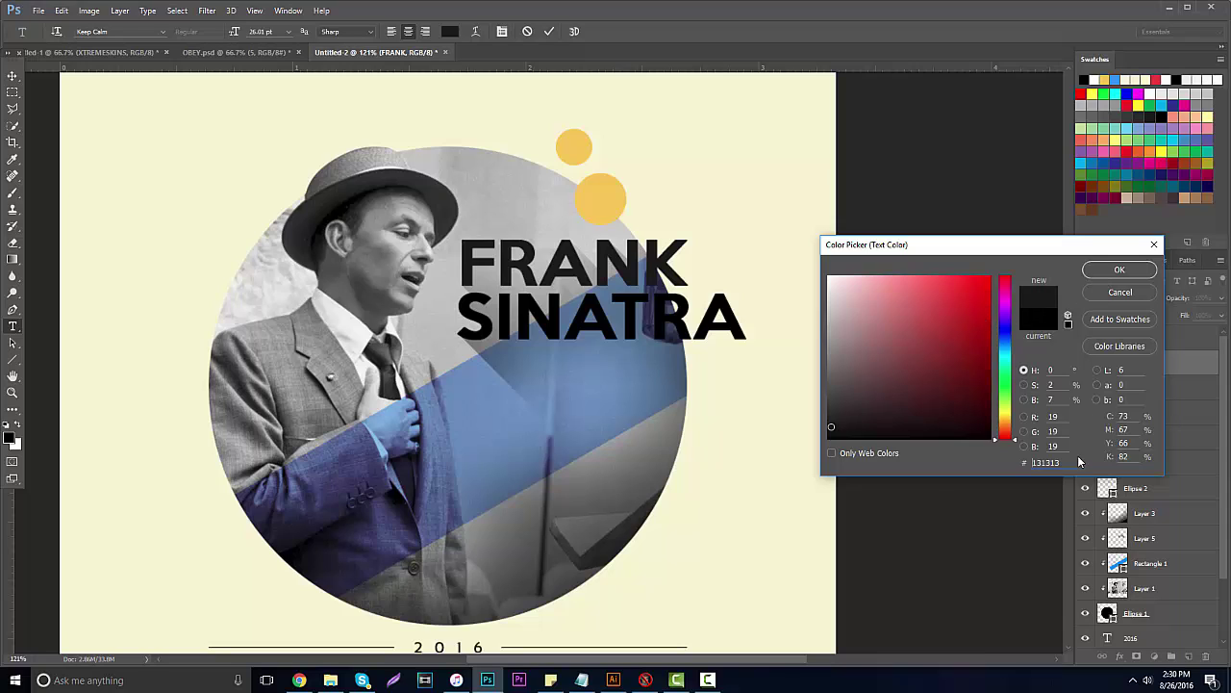
pyautogui.moveTo(1076, 462); pyautogui.dragTo(905, 459)
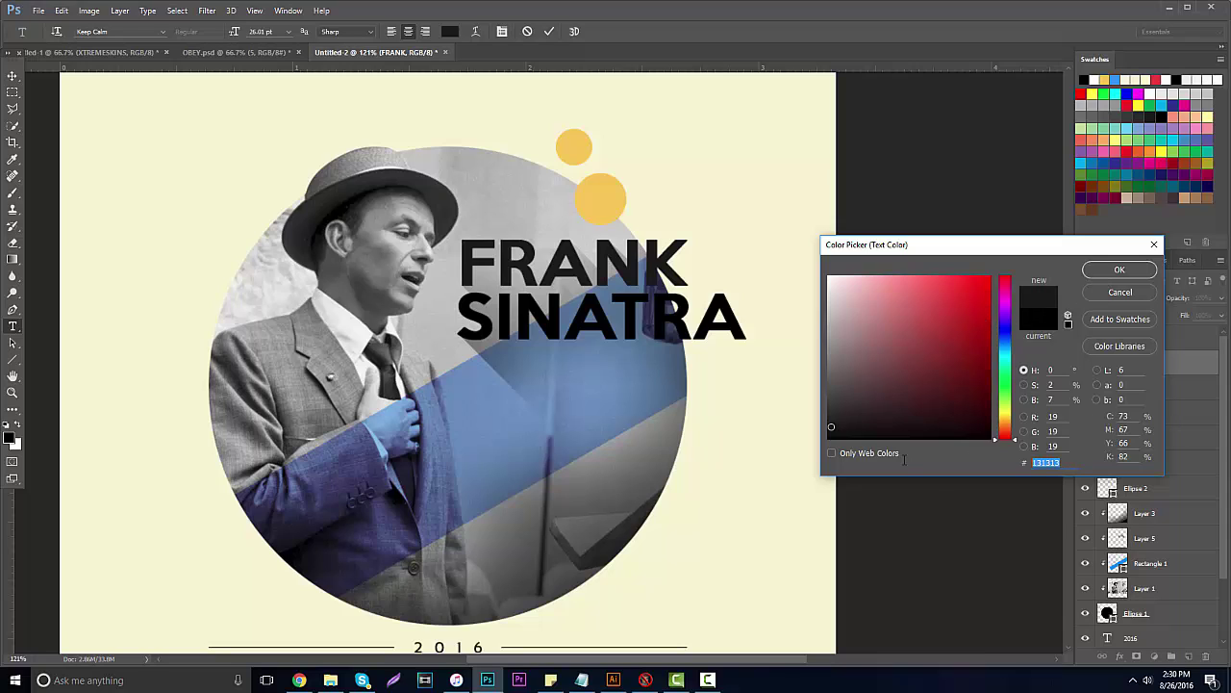
pyautogui.click(1121, 274)
pyautogui.hotkey('ctrl', 'Return')
# Step: Apply the same 131313 colour to SINATRA, then zoom the view to 100%
pyautogui.keyDown('ctrl'); pyautogui.click(500, 313); pyautogui.keyUp('ctrl')
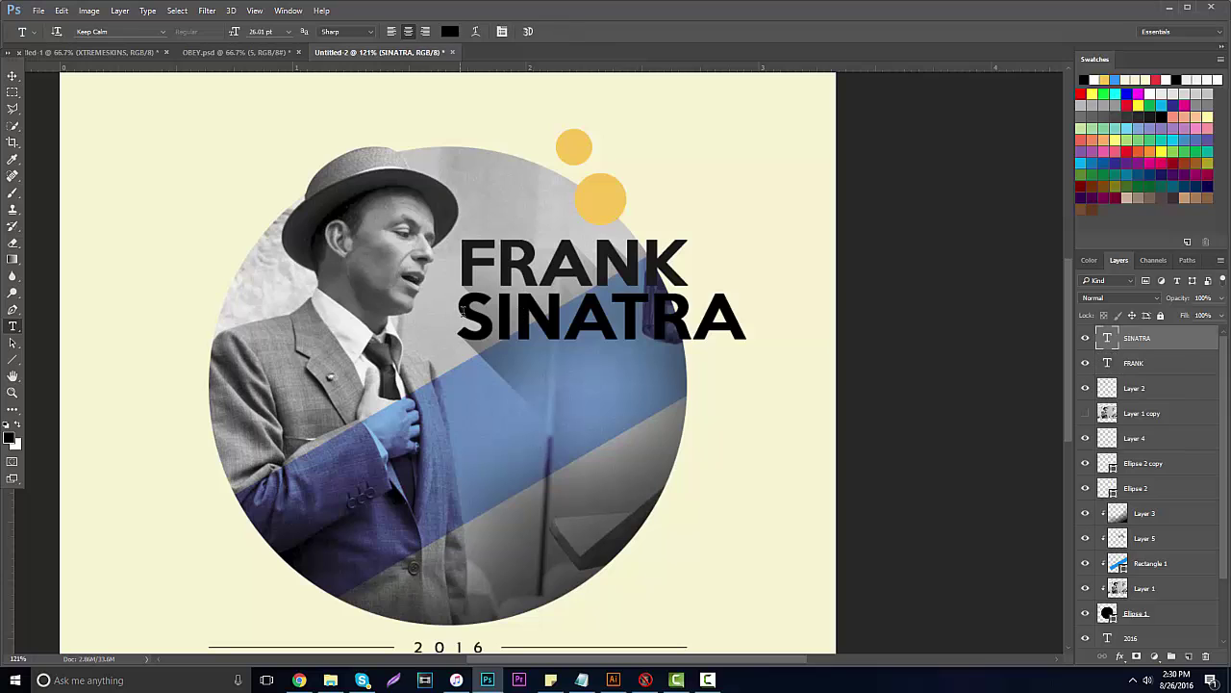
pyautogui.doubleClick(461, 310)
pyautogui.click(449, 31)
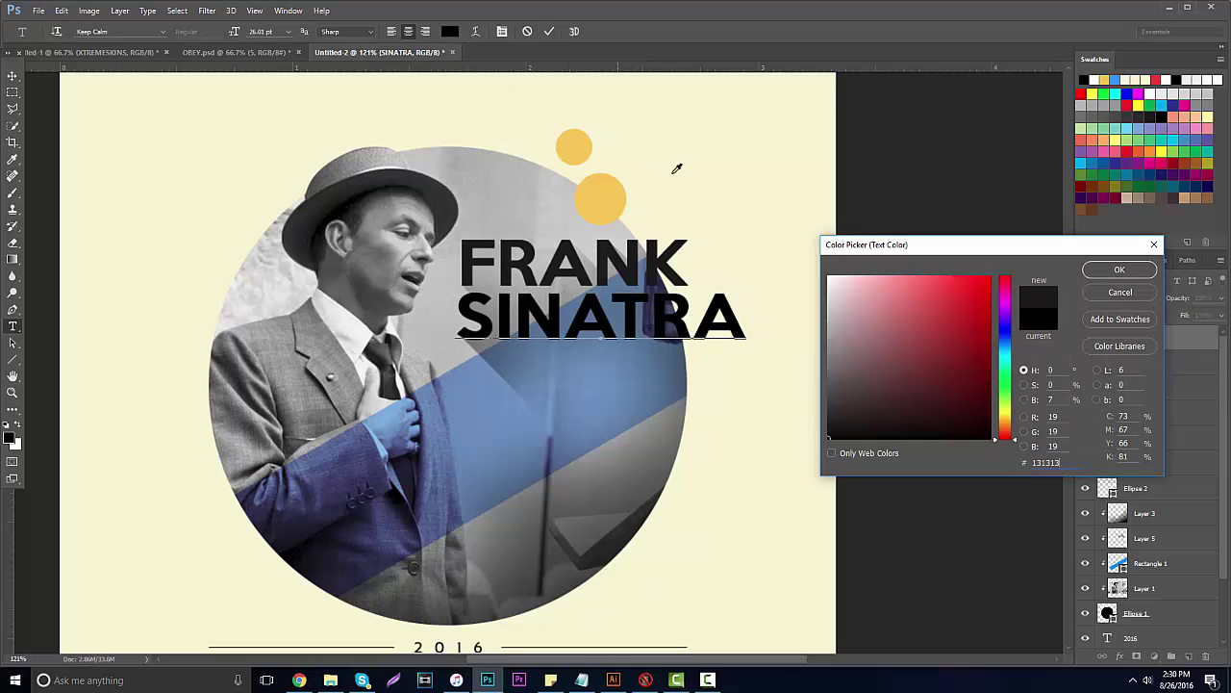
pyautogui.click(1106, 273)
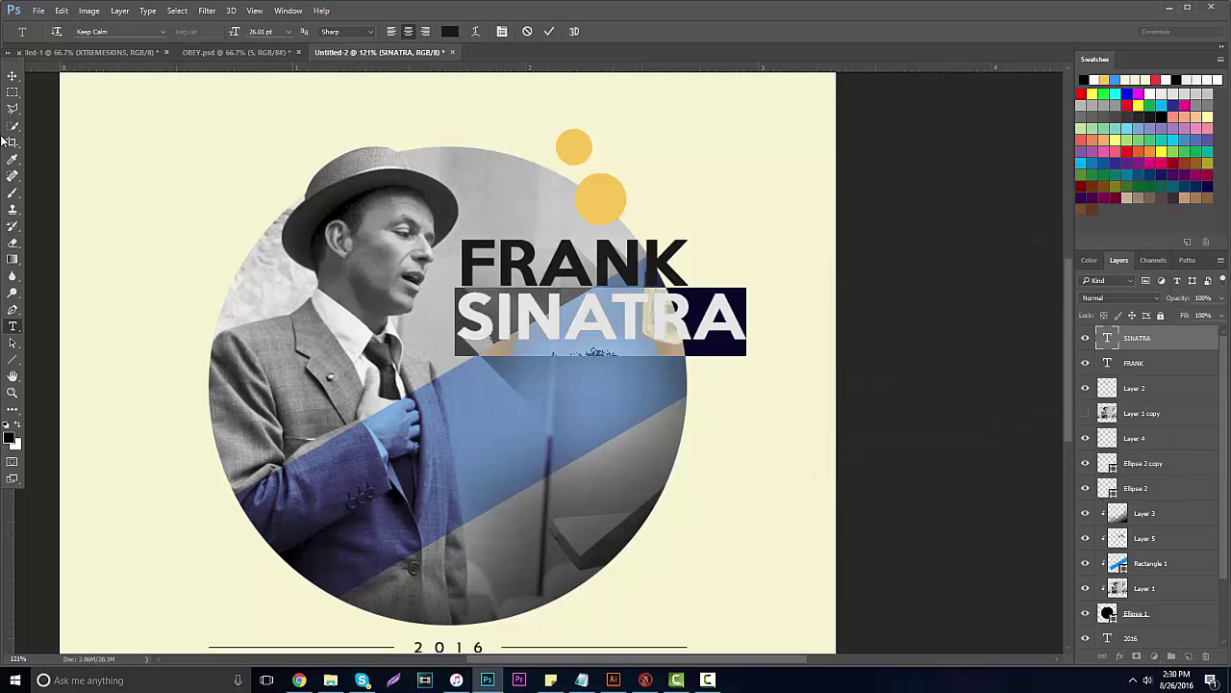
pyautogui.click(12, 75)
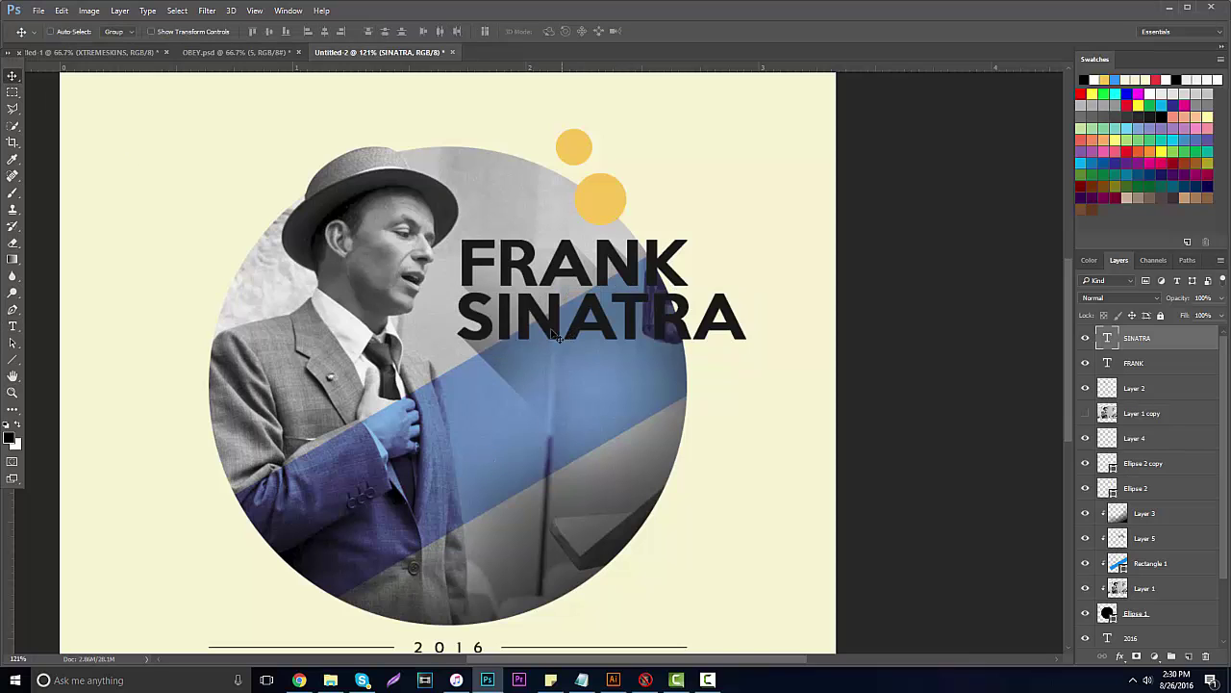
pyautogui.click(12, 391)
pyautogui.keyDown('alt'); pyautogui.click(358, 370); pyautogui.keyUp('alt')
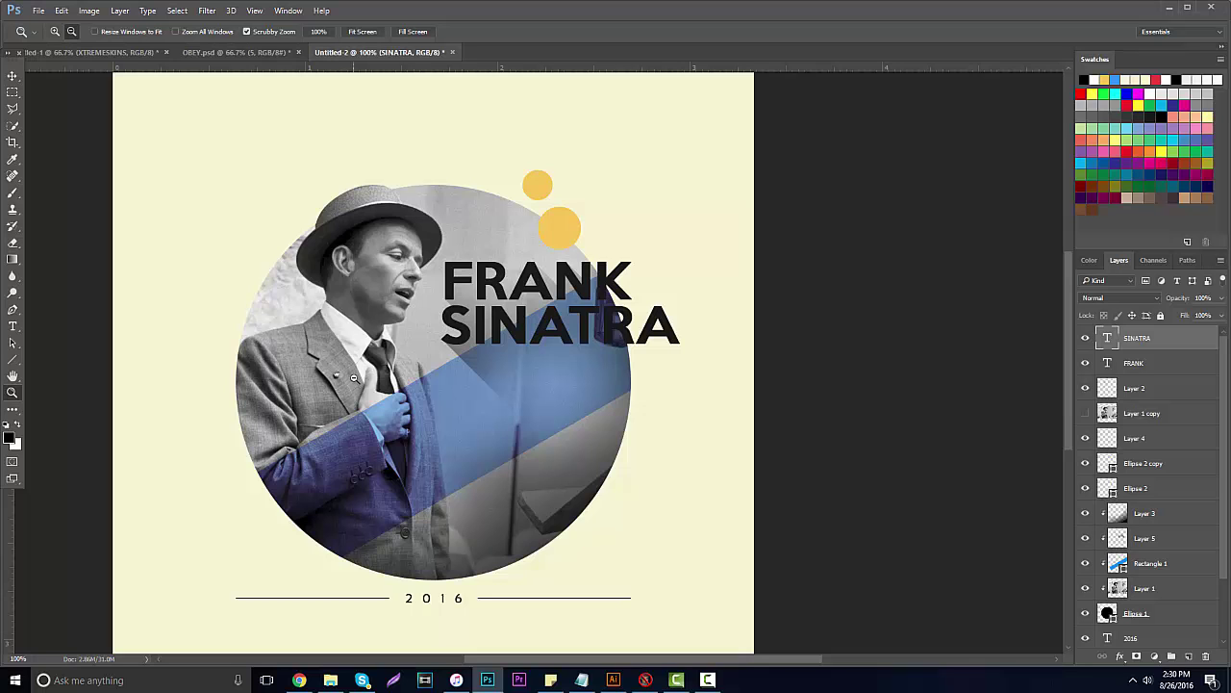
# Step: Open Blending Options for the cream background Layer 0 from its context menu
pyautogui.keyDown('alt'); pyautogui.click(387, 291); pyautogui.keyUp('alt')
pyautogui.click(612, 314)
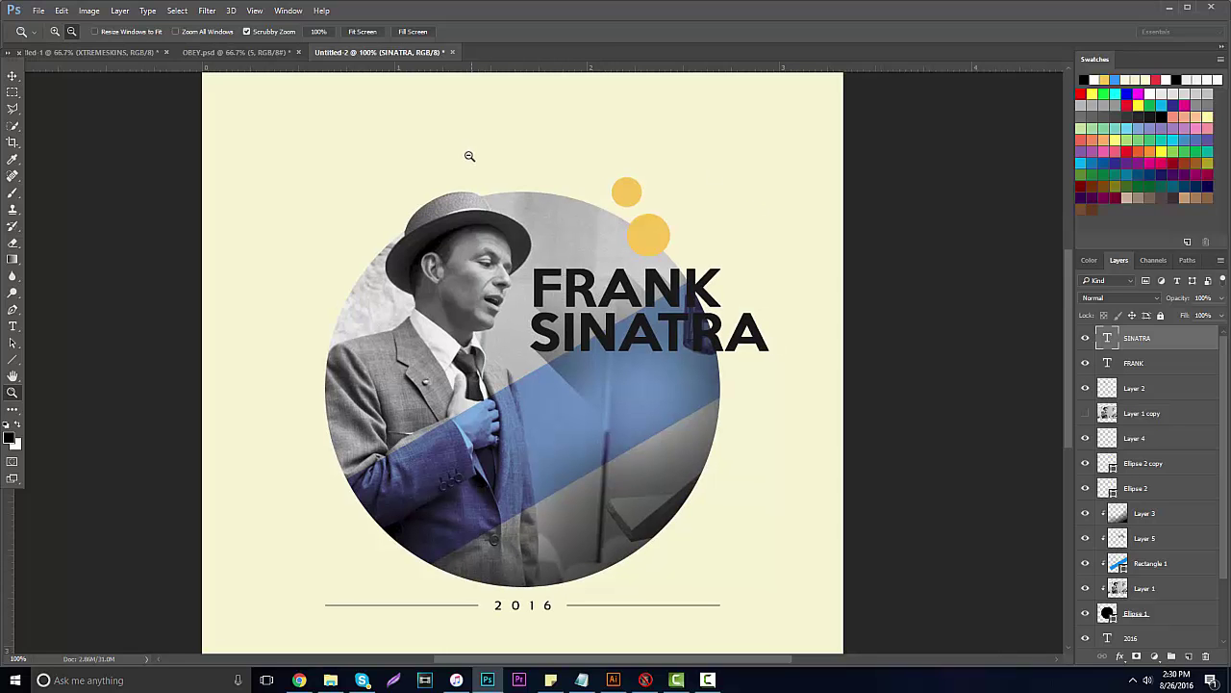
pyautogui.scroll(-2, 1111, 574)
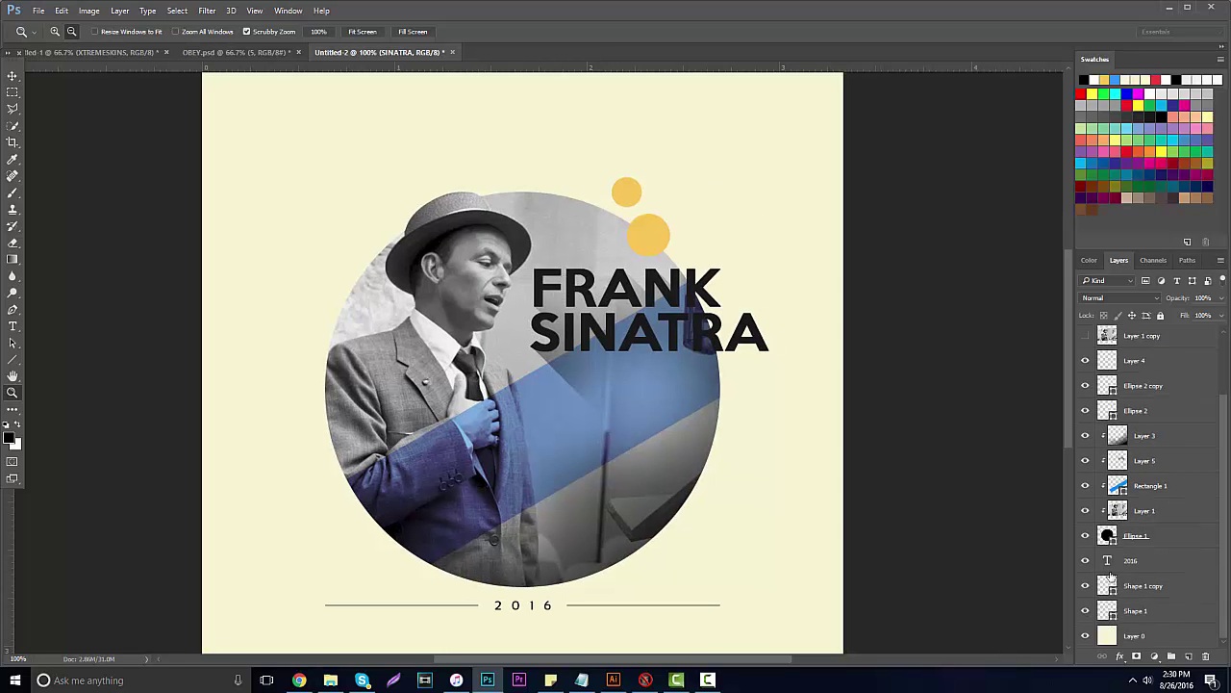
pyautogui.click(1109, 637)
pyautogui.rightClick(1130, 636)
pyautogui.click(826, 301)
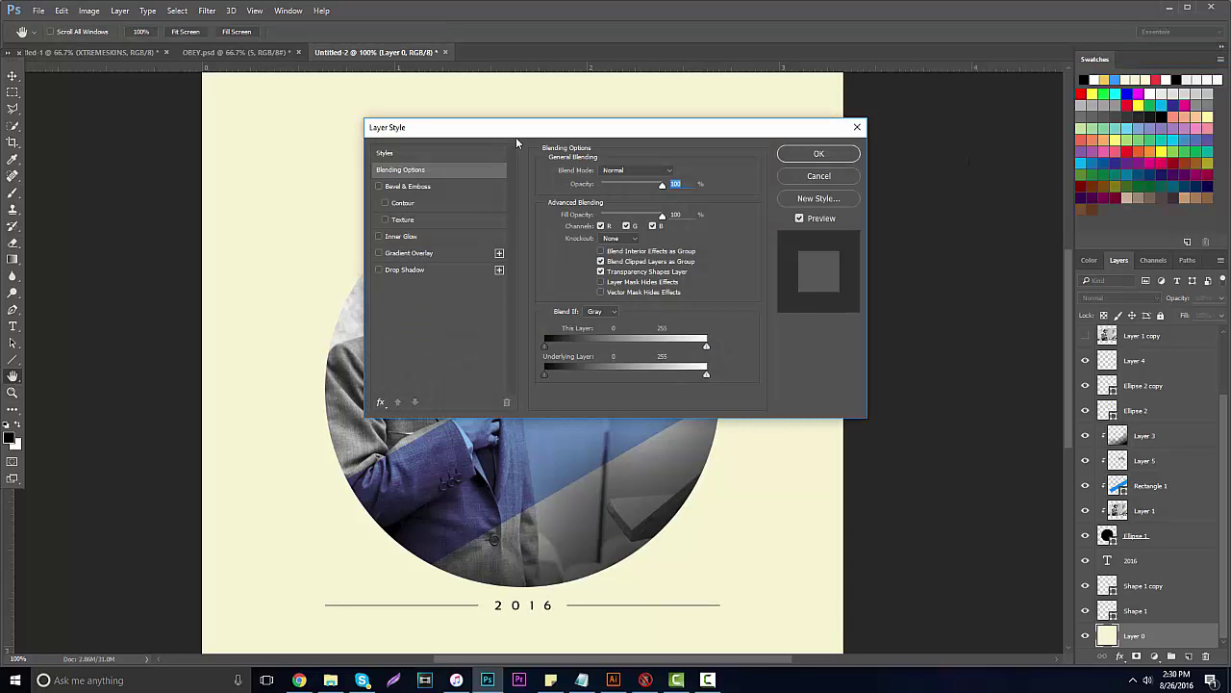
# Step: Add a Color Overlay effect to Layer 0 in the Layer Style dialog
pyautogui.moveTo(523, 126); pyautogui.dragTo(956, 150)
pyautogui.click(818, 423)
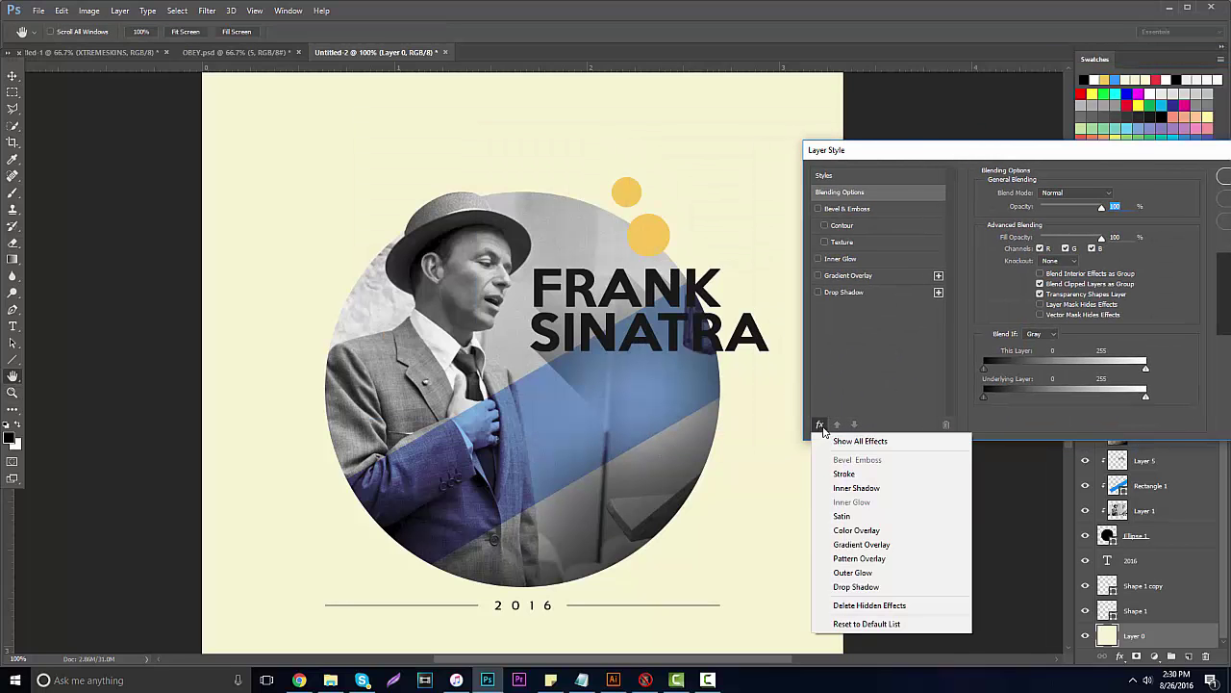
pyautogui.click(857, 530)
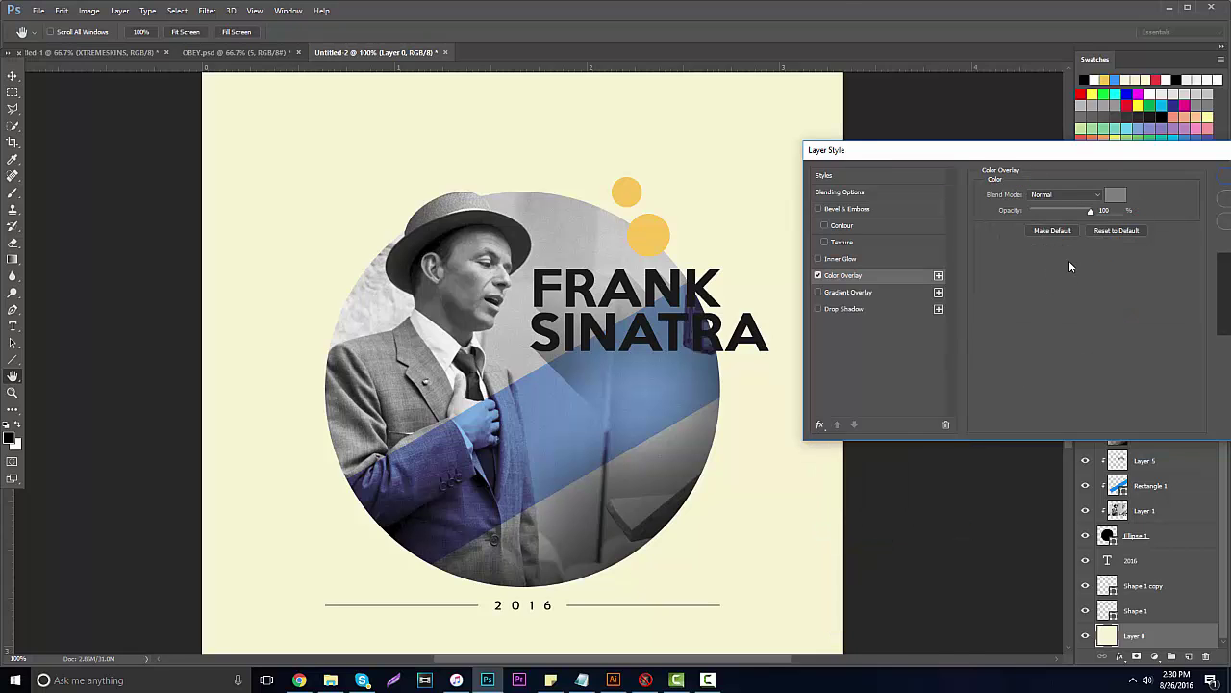
# Step: Try light cyan, cream and peach overlay colours, then cancel the Layer Style dialog
pyautogui.click(1108, 197)
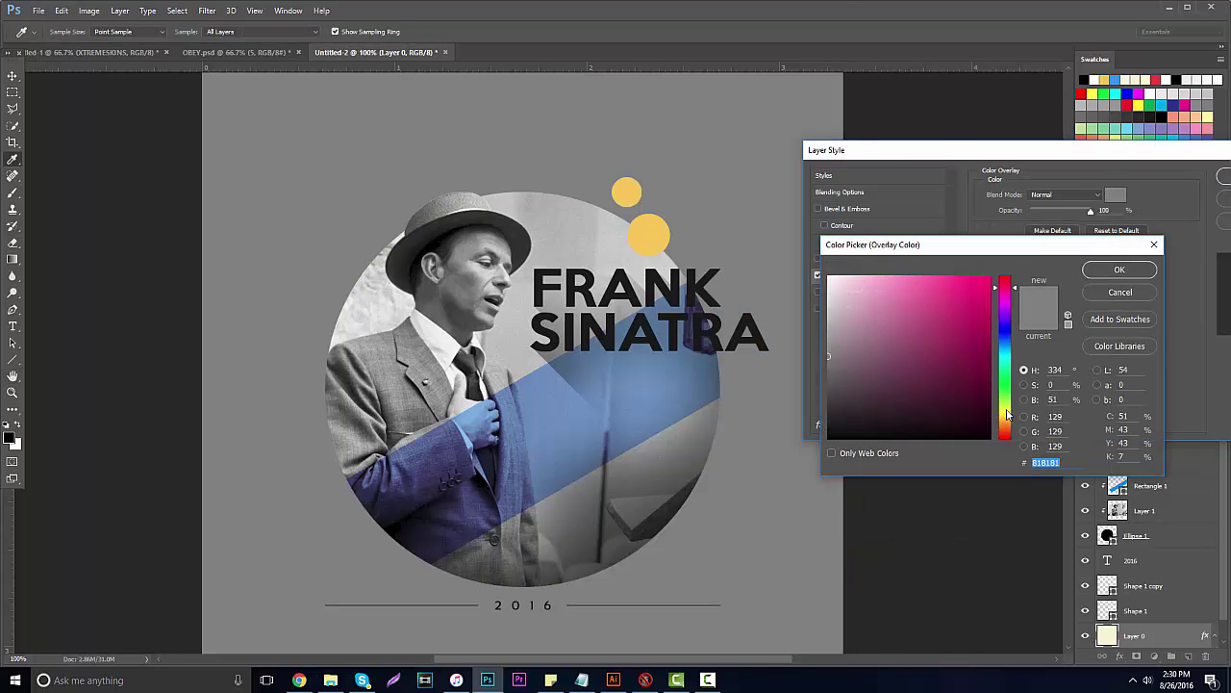
pyautogui.moveTo(1006, 377); pyautogui.dragTo(1006, 359)
pyautogui.moveTo(861, 280); pyautogui.dragTo(840, 279)
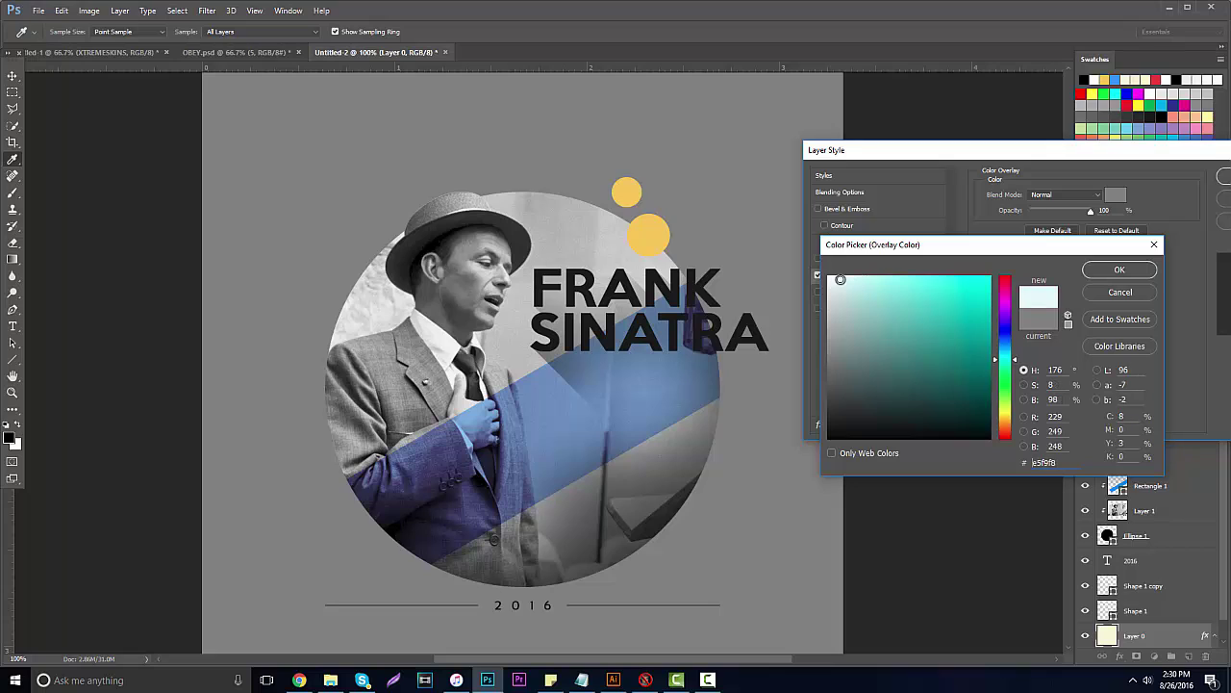
pyautogui.moveTo(1007, 415); pyautogui.dragTo(1009, 428)
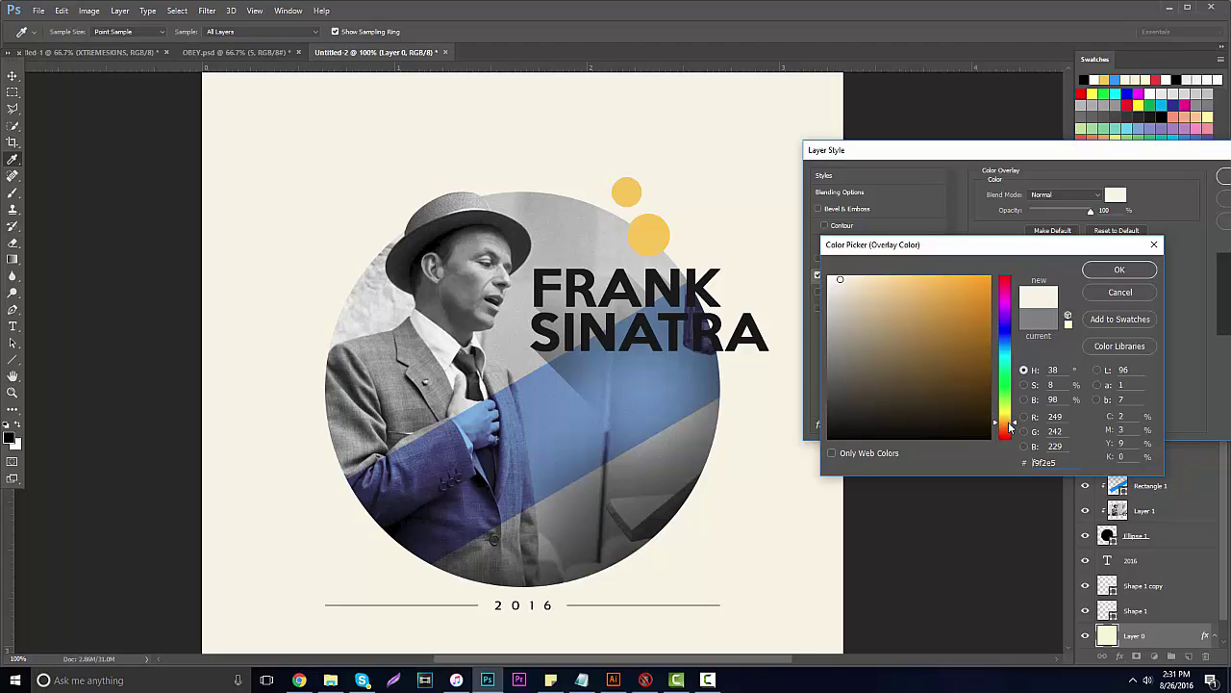
pyautogui.moveTo(886, 299)
pyautogui.mouseDown()
pyautogui.moveTo(860, 308)
pyautogui.moveTo(877, 276)
pyautogui.moveTo(836, 264)
pyautogui.moveTo(848, 276)
pyautogui.mouseUp()
pyautogui.click(1135, 269)
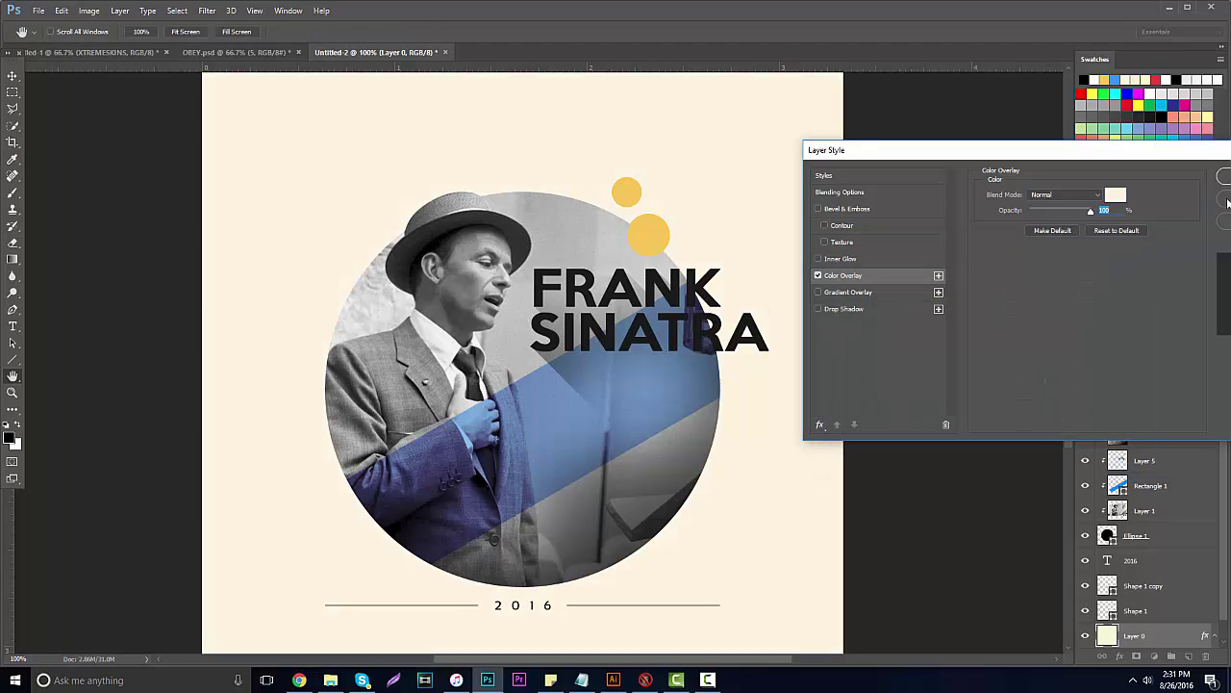
pyautogui.click(1227, 202)
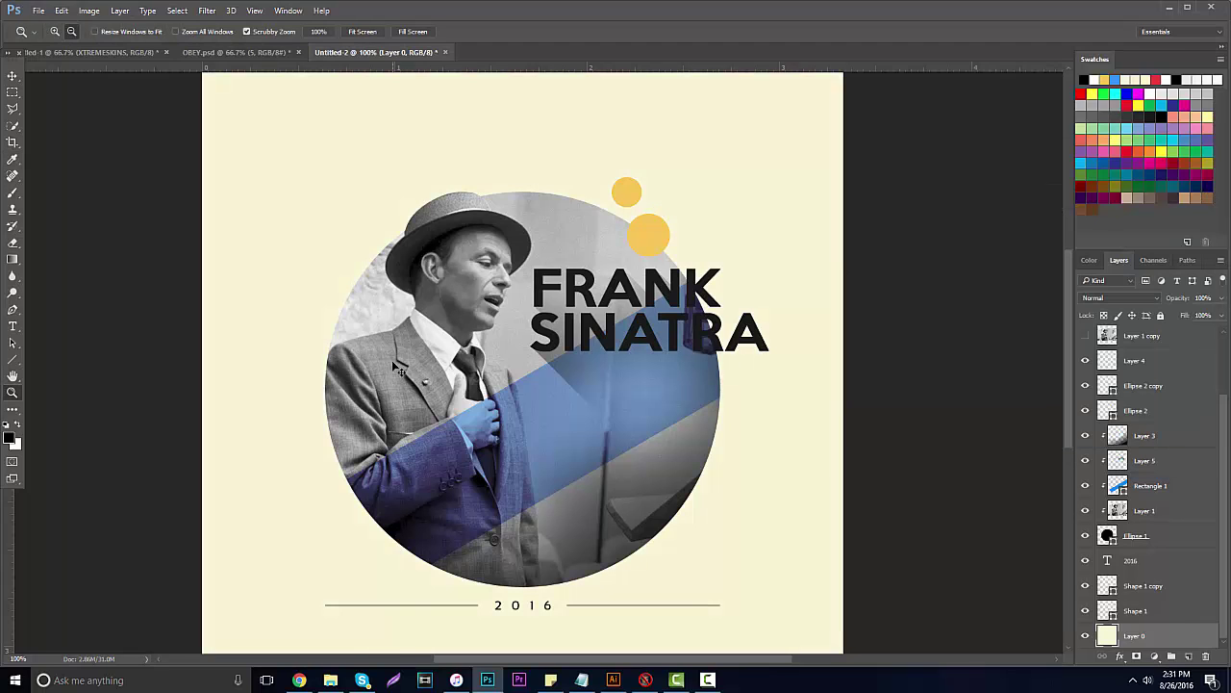
pyautogui.hotkey('alt', '.')
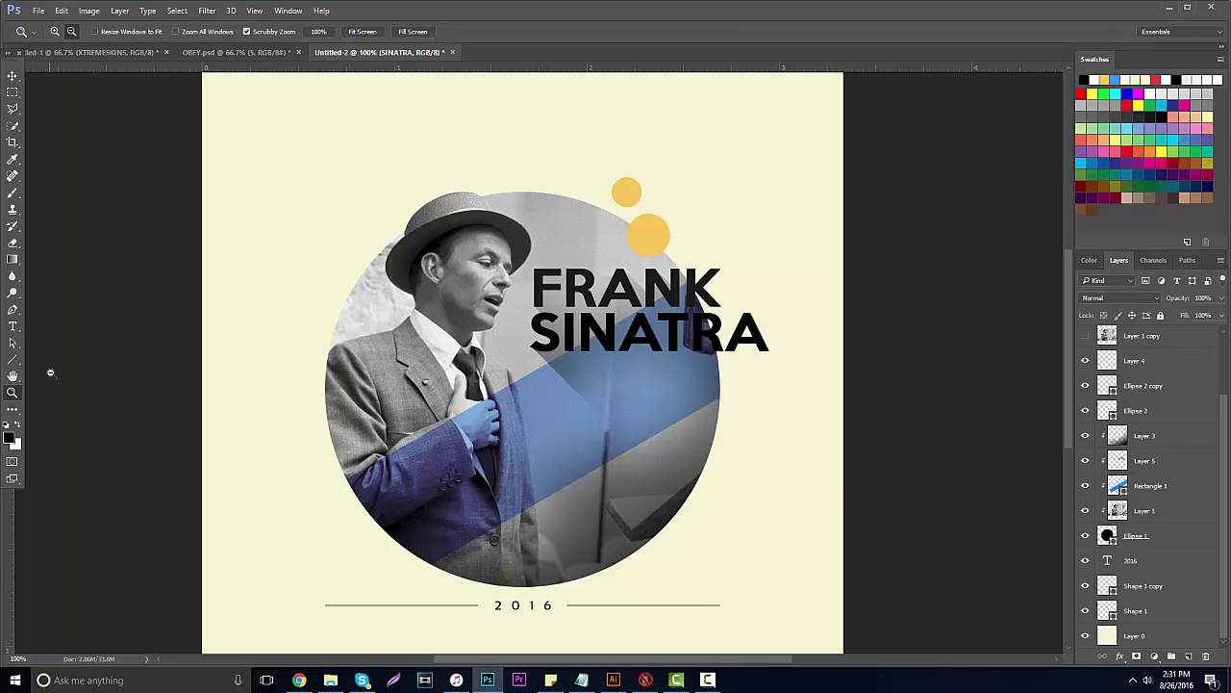
pyautogui.keyDown('alt'); pyautogui.click(389, 374); pyautogui.keyUp('alt')
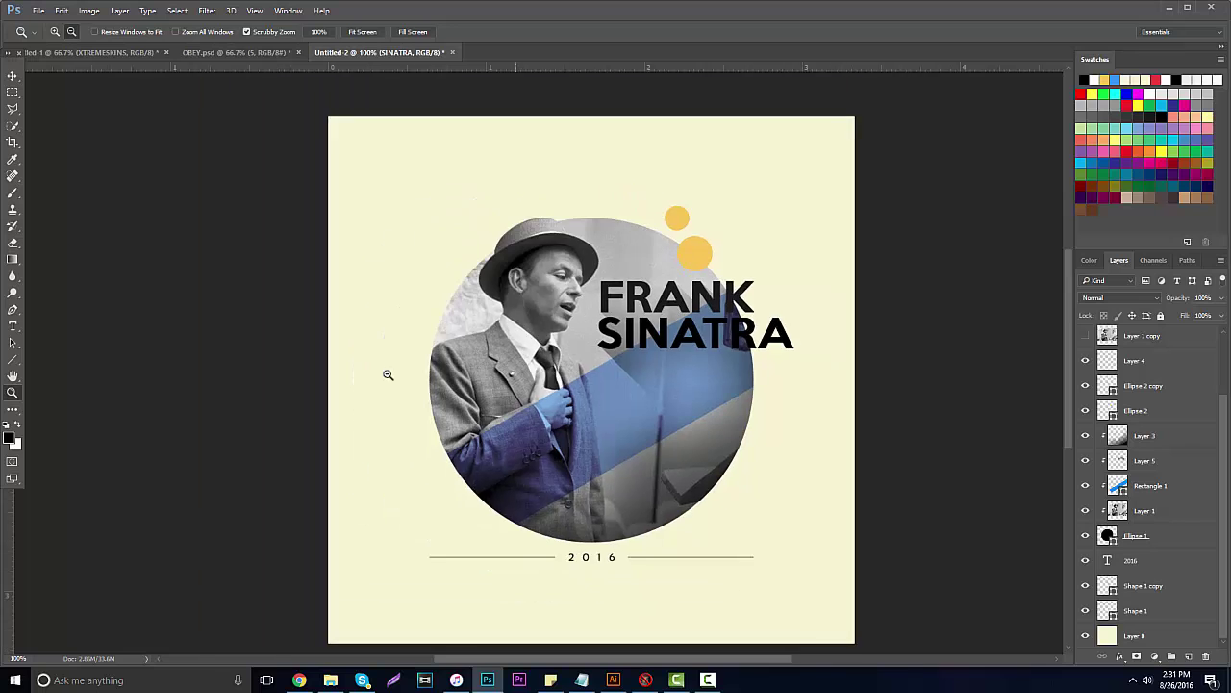
pyautogui.click(579, 298)
pyautogui.keyDown('alt'); pyautogui.click(573, 297); pyautogui.keyUp('alt')
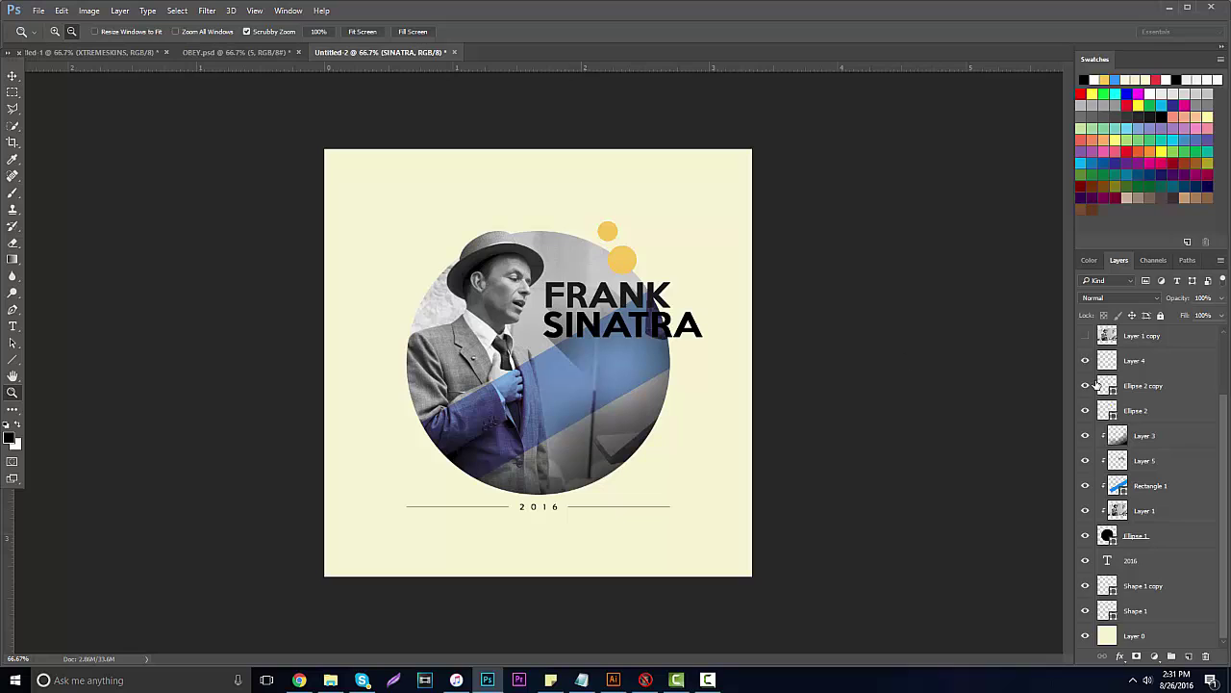
pyautogui.scroll(3, 1160, 438)
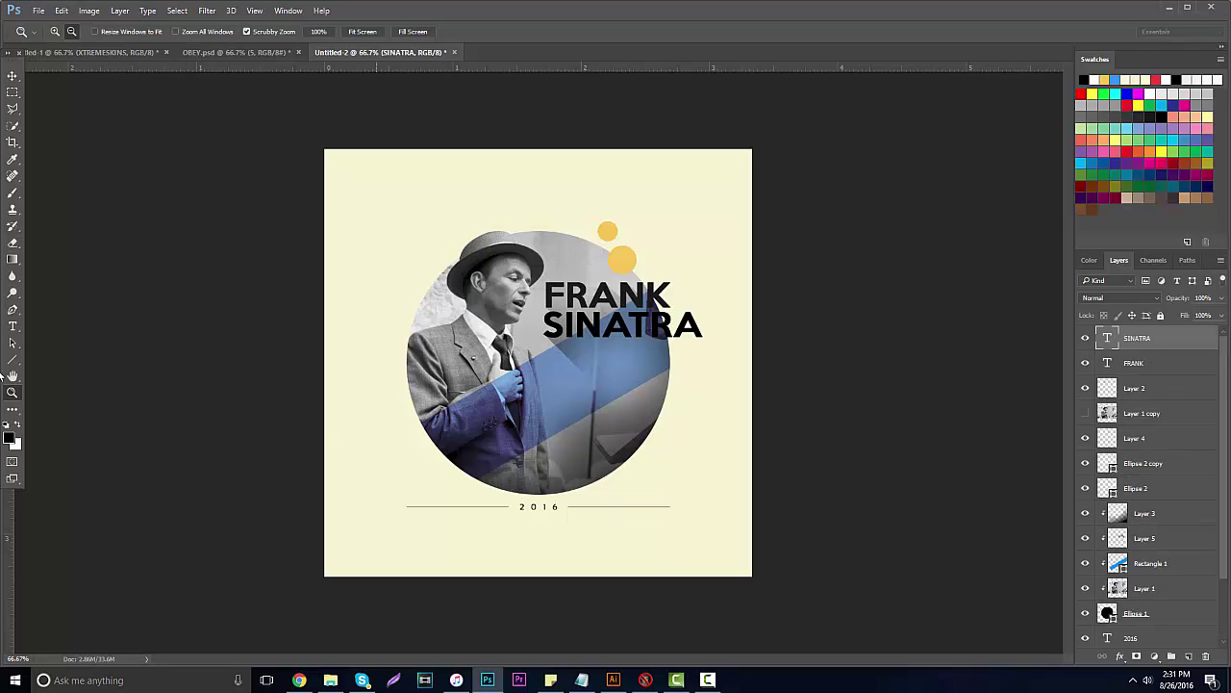
# Step: Set the SINATRA text colour to 131313 and commit the edit
pyautogui.click(13, 326)
pyautogui.moveTo(544, 325); pyautogui.dragTo(712, 327)
pyautogui.click(449, 30)
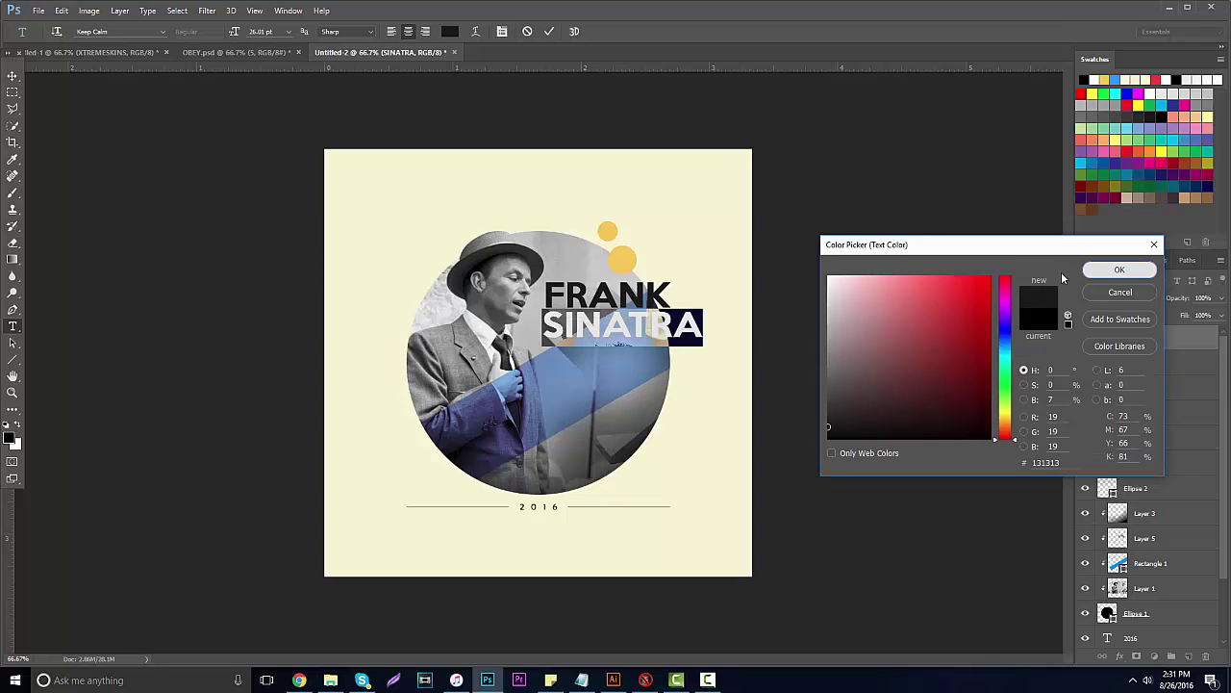
pyautogui.click(1107, 270)
pyautogui.hotkey('ctrl', 'Return')
pyautogui.press('v')
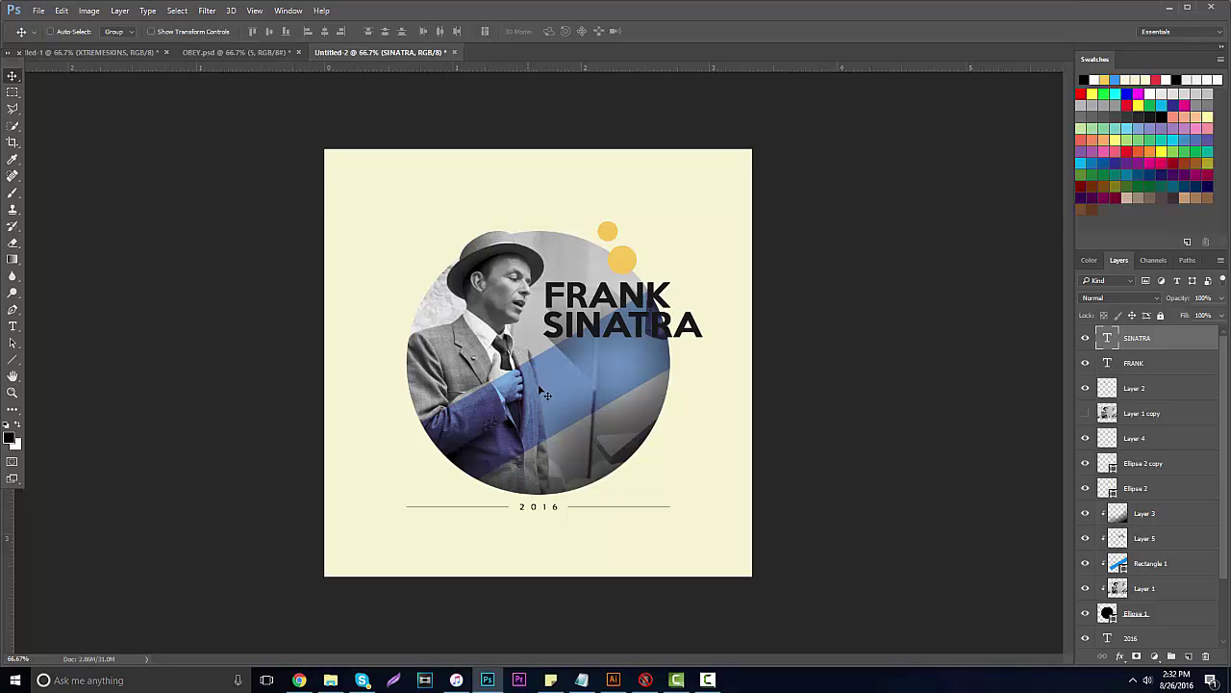
pyautogui.click(717, 680)
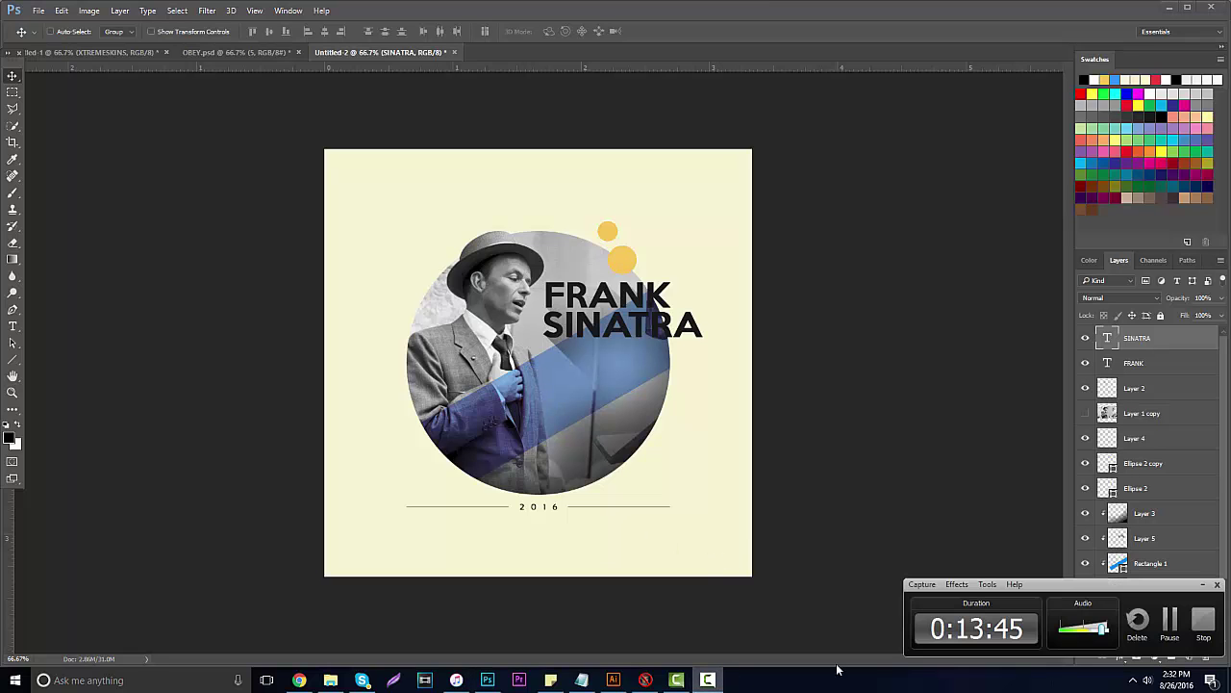